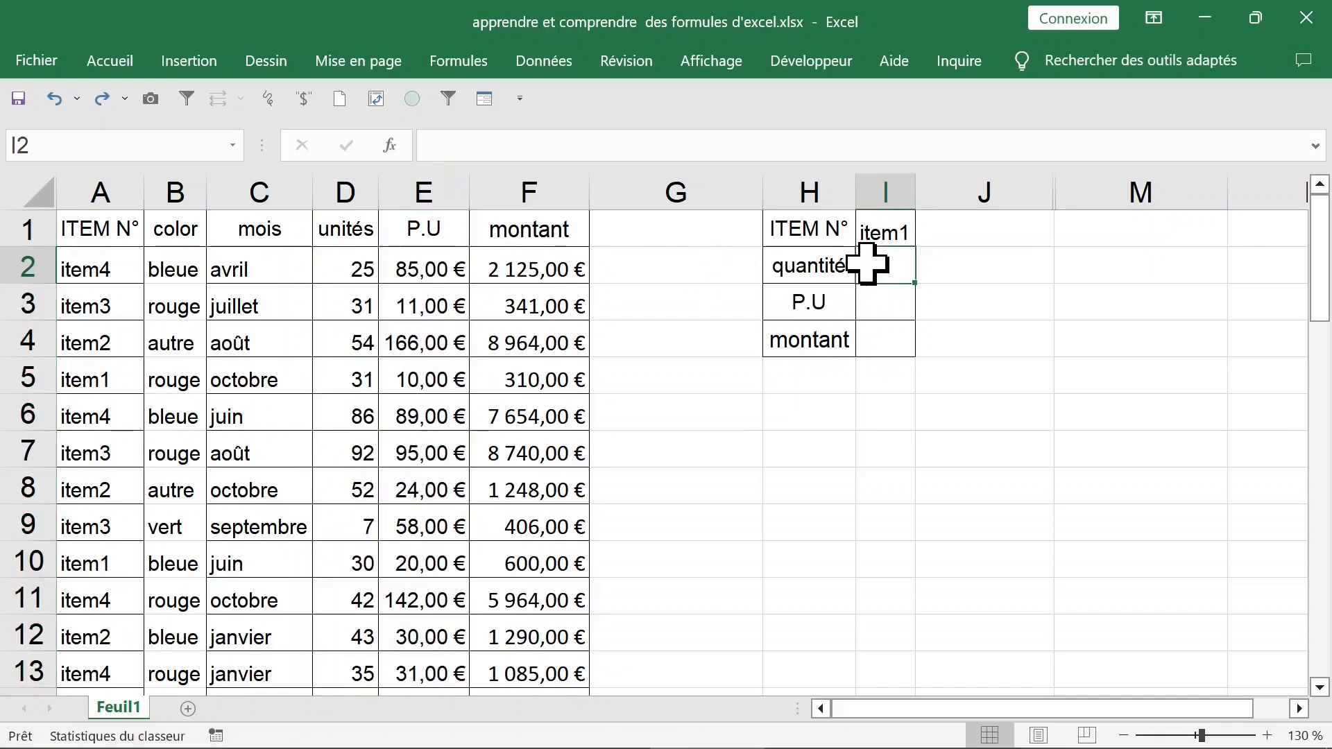
- Examine the item lookup block in H1:I4 and the matching columns of the data table
left_click(887, 235)
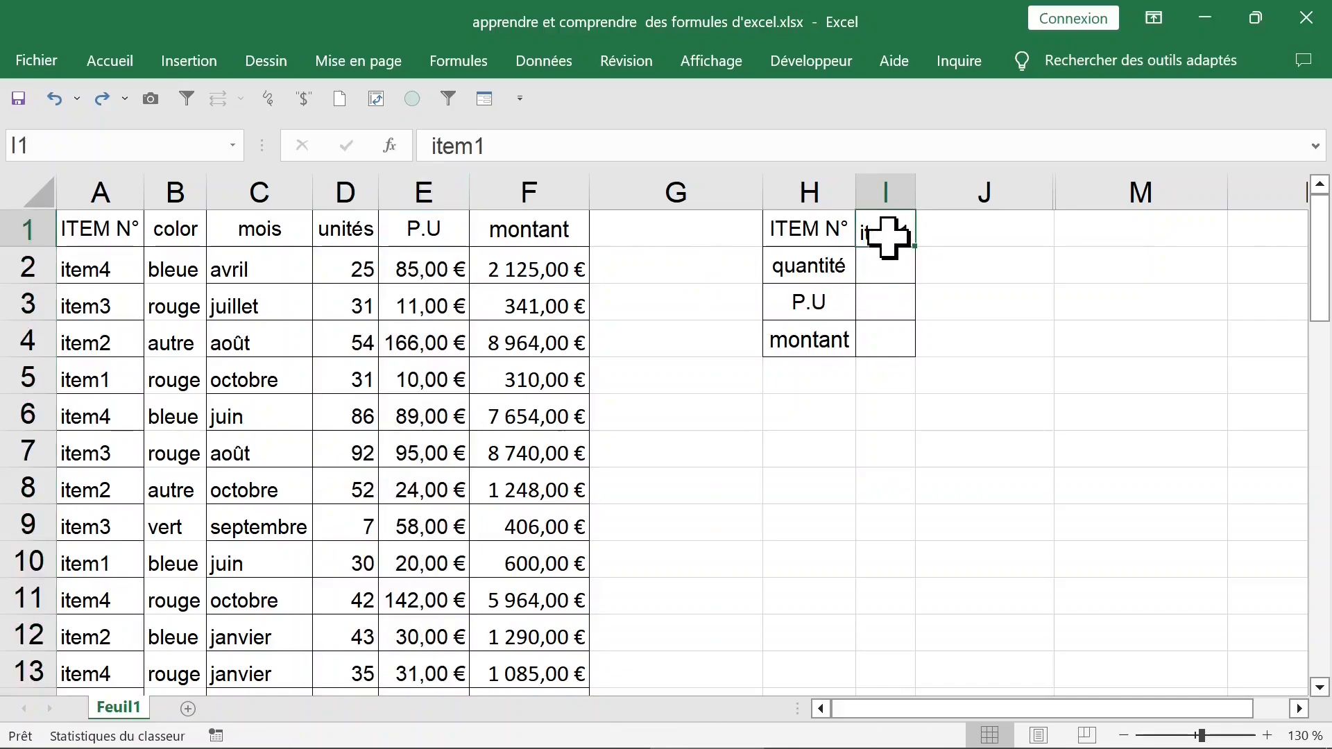
left_click(854, 262)
left_click(892, 271)
left_click(888, 300)
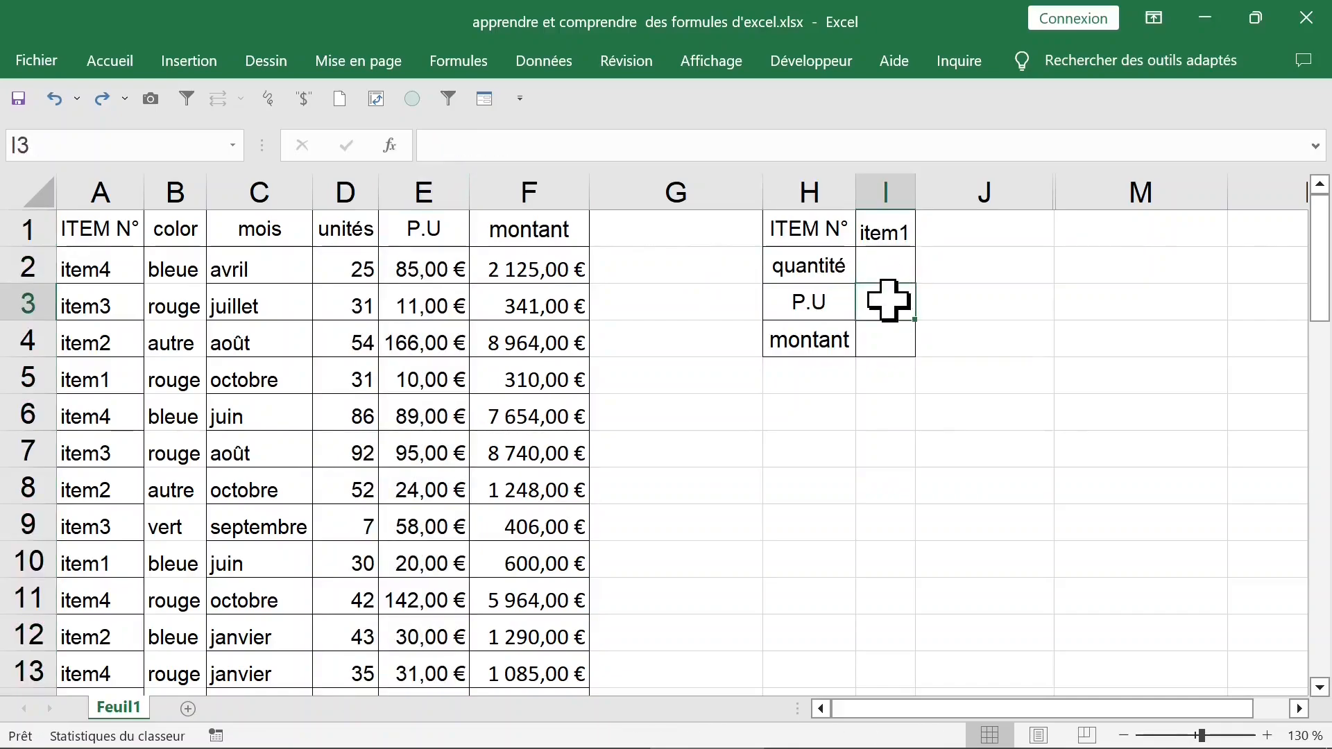
left_click(886, 268)
left_click(455, 269)
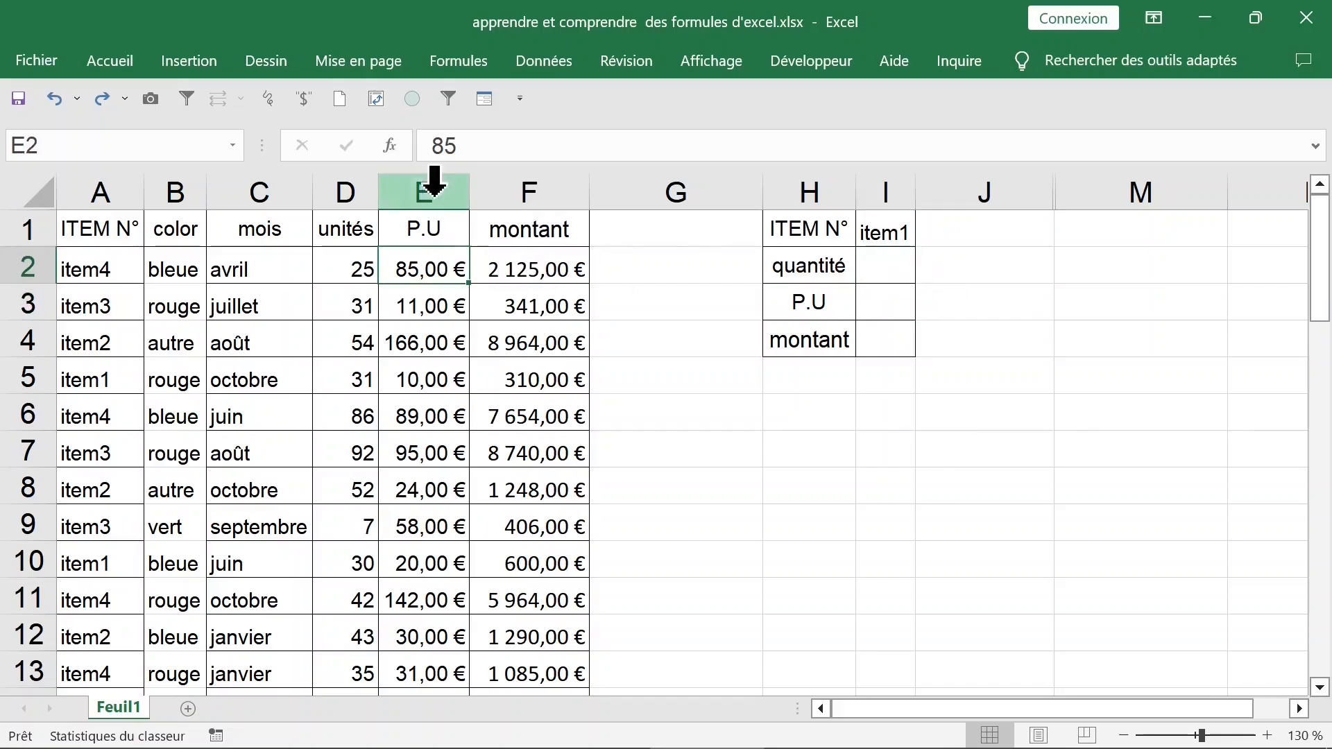
left_click(433, 182)
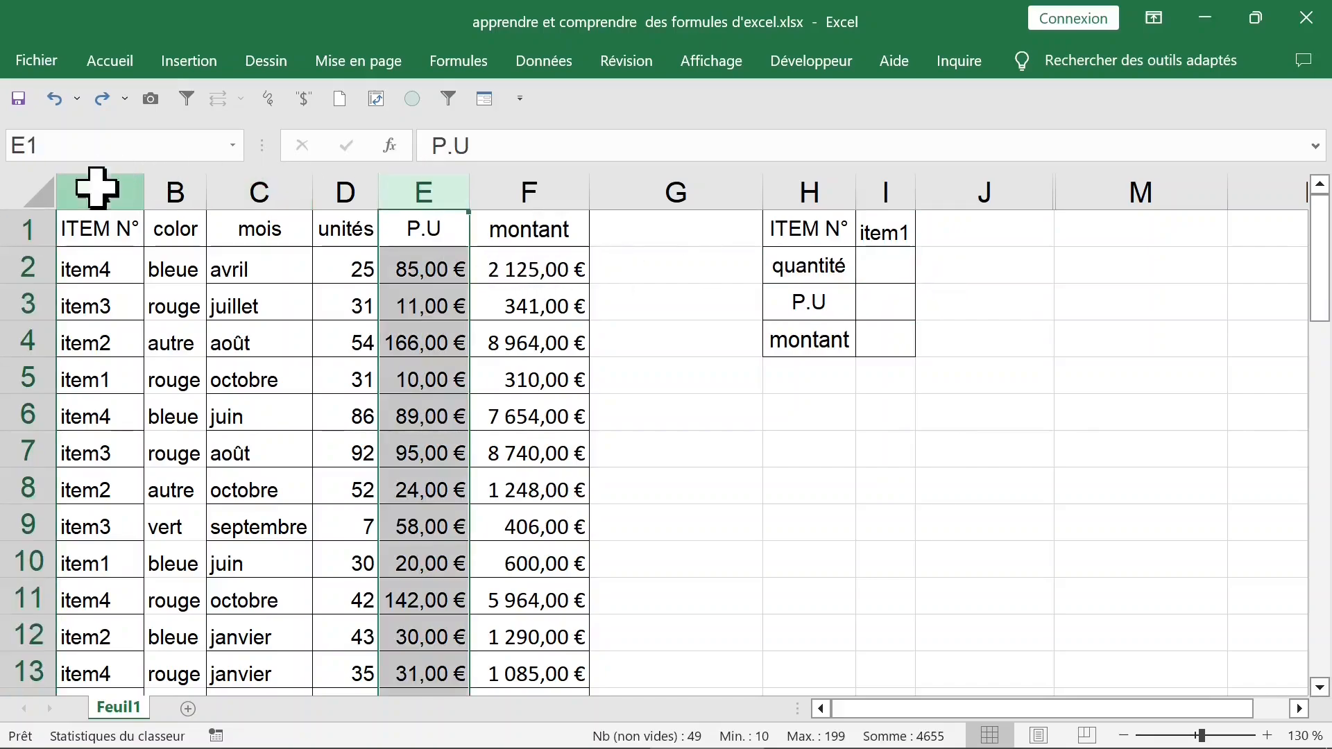
left_click(98, 187)
left_click(257, 187)
left_click(345, 187)
left_click(423, 187)
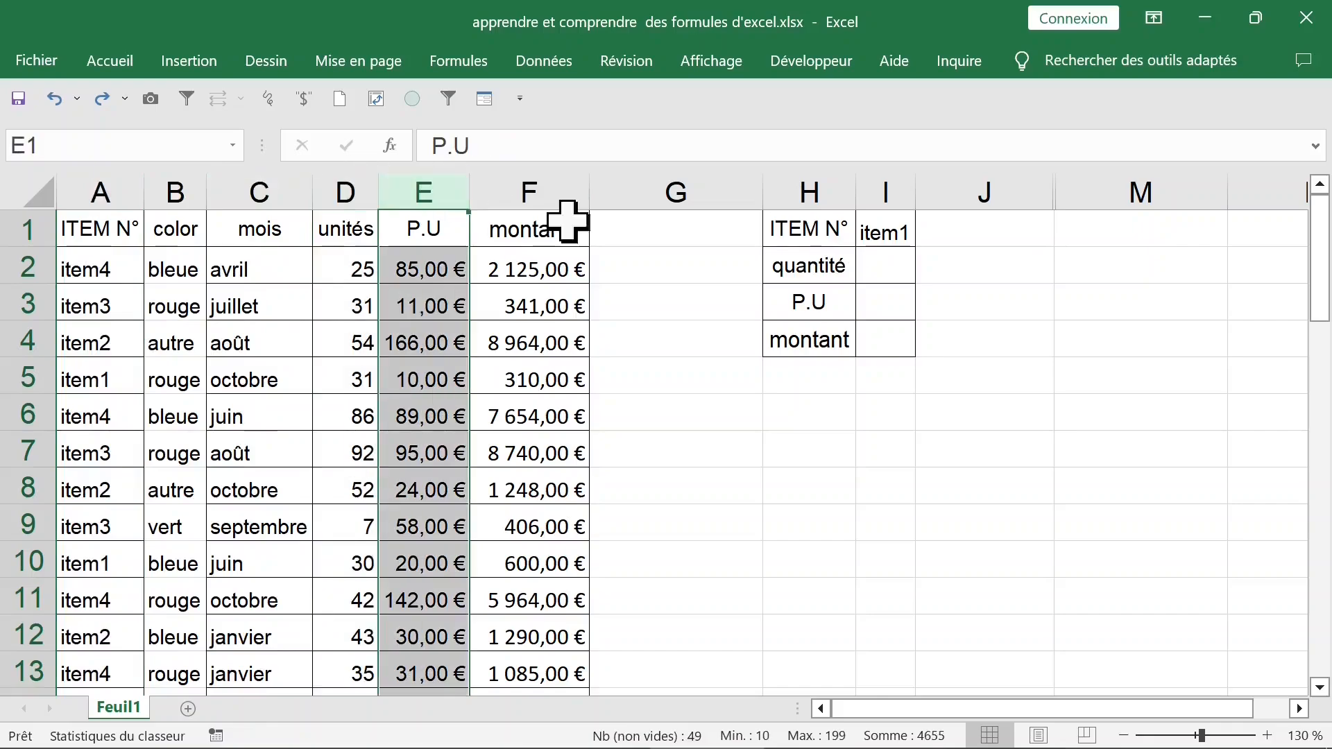
- Start a RECHERCHEV formula in the quantité cell I2 with I1 as the lookup value
left_click(880, 263)
type("=rech")
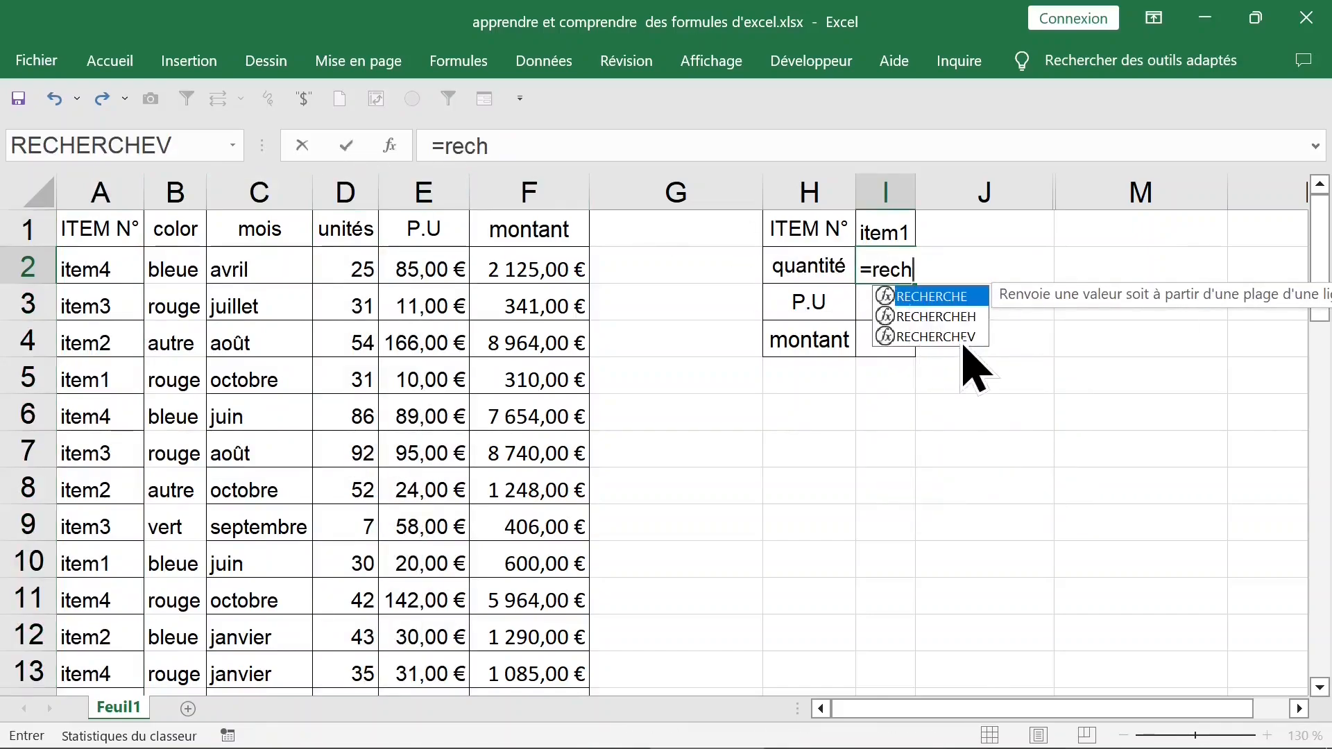
left_click(933, 336)
double_click(933, 337)
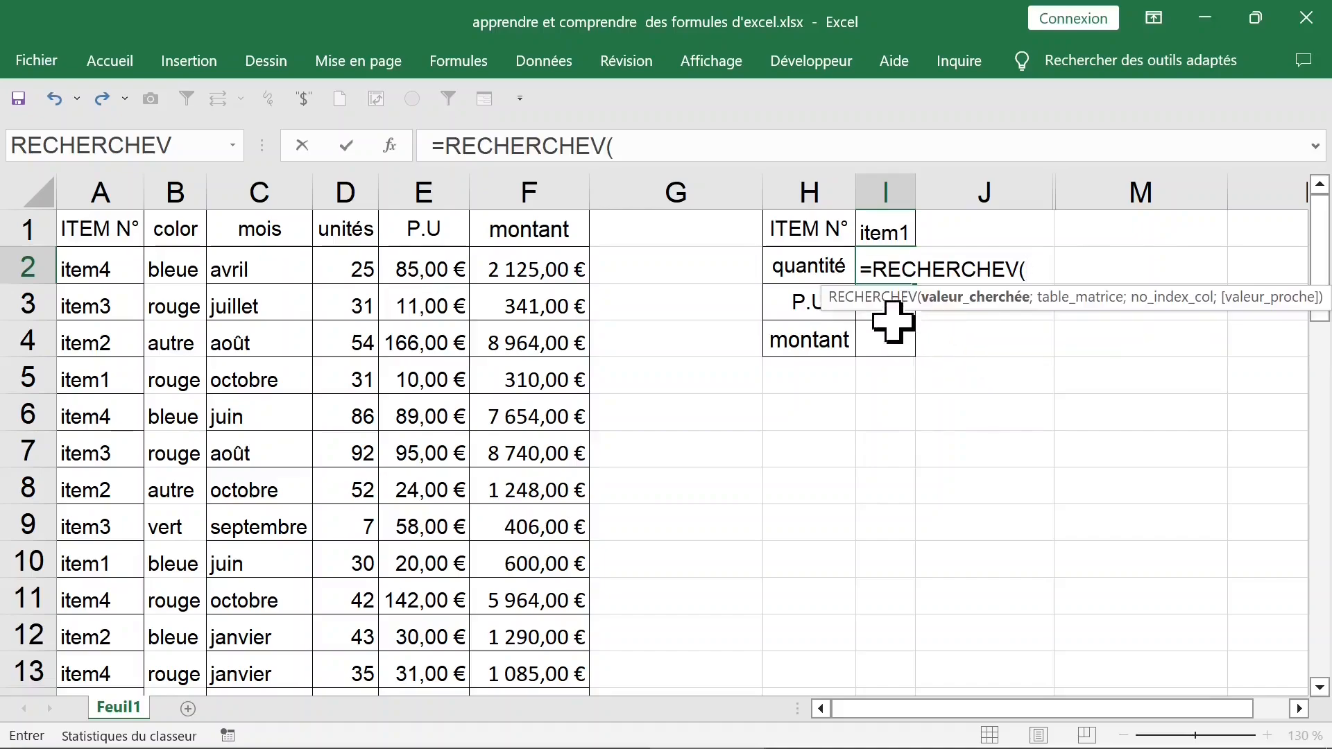
left_click(885, 229)
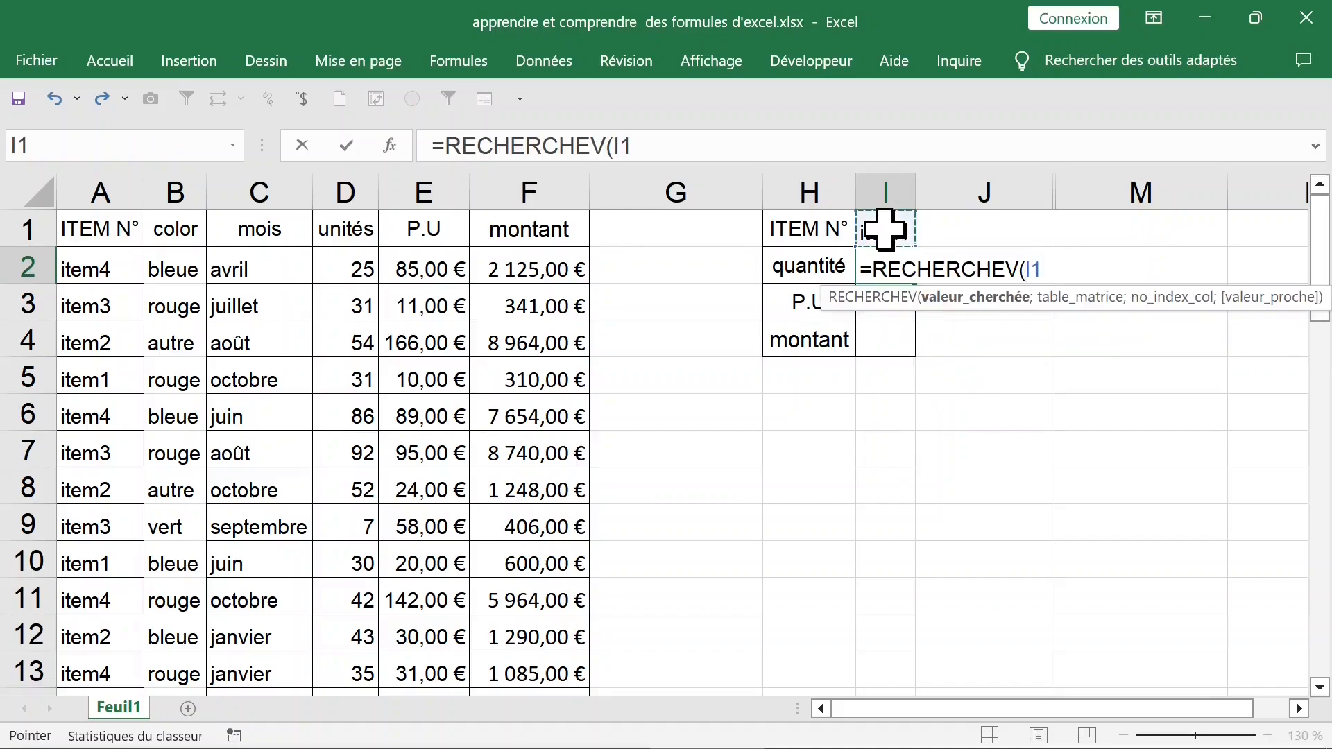
key("F8")
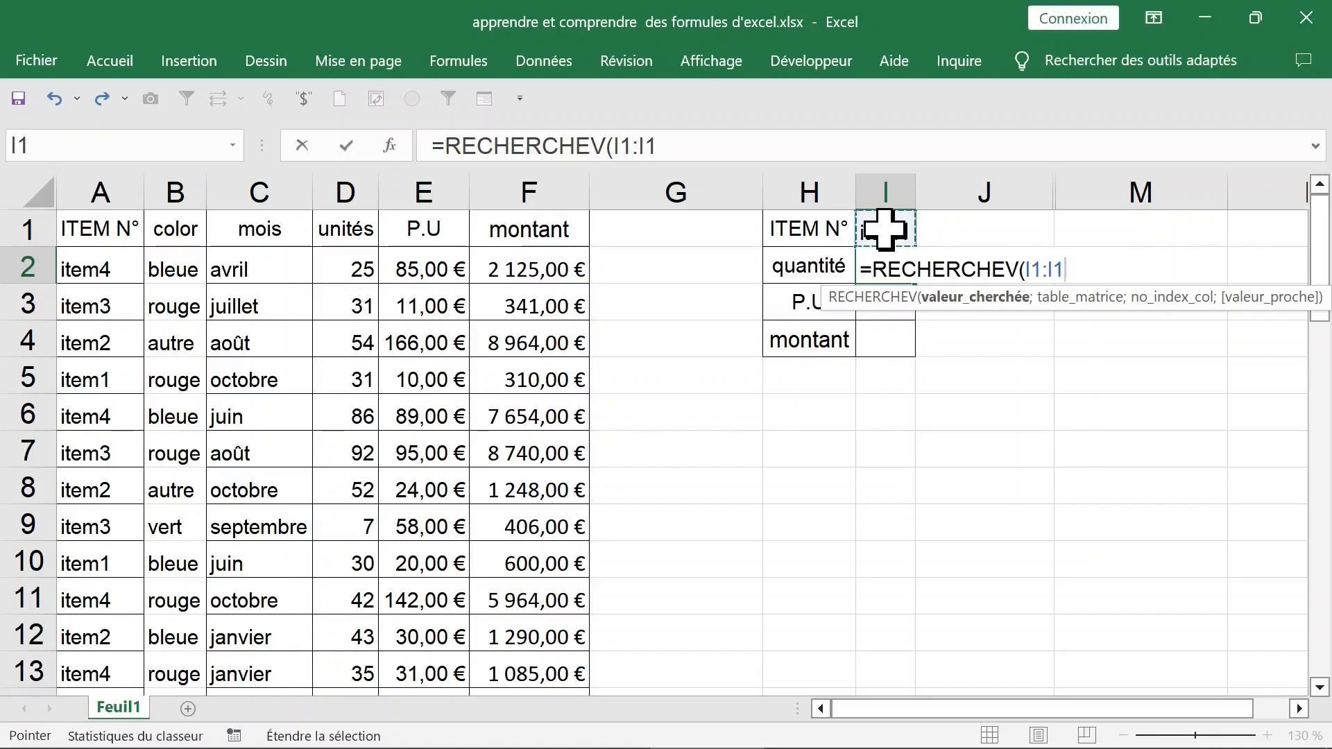
key("BackSpace")
key("BackSpace")
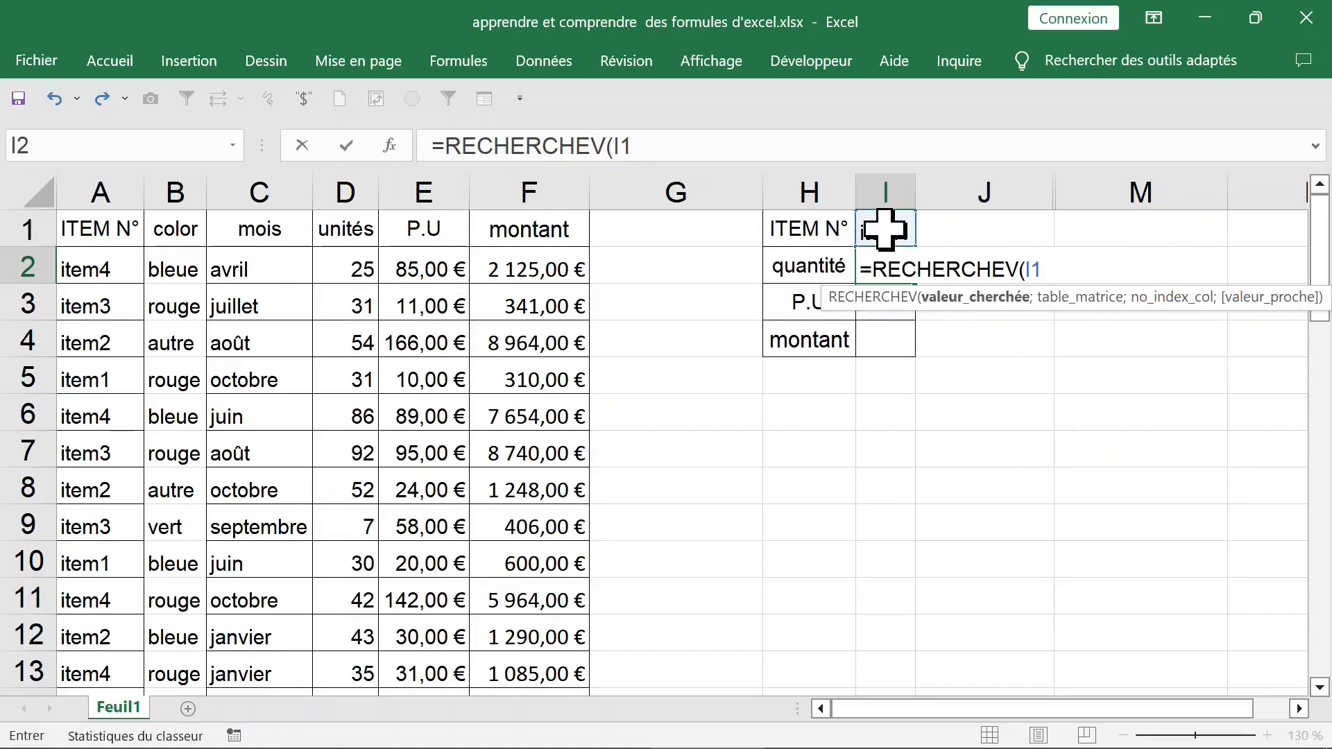
type(";")
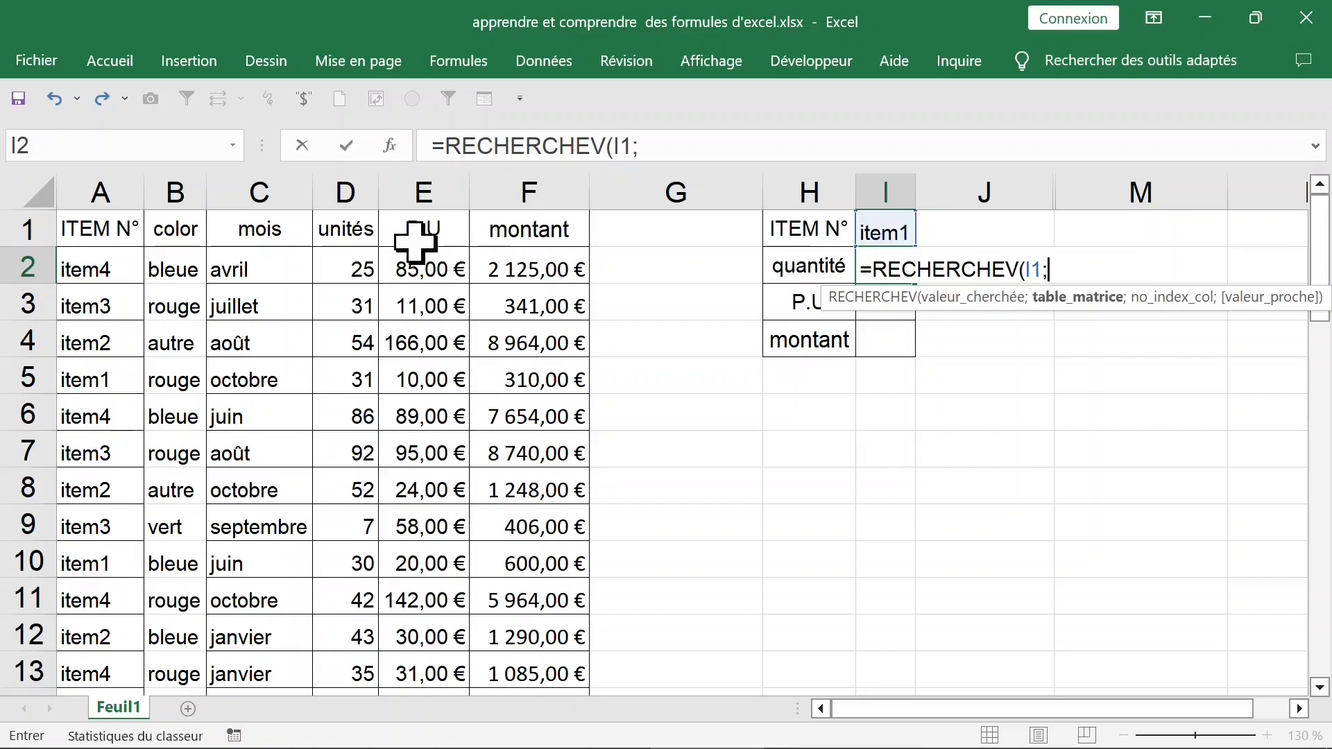
- Set the formula's table range to the whole data table as the absolute reference $A$1:$F$49
left_click(100, 231)
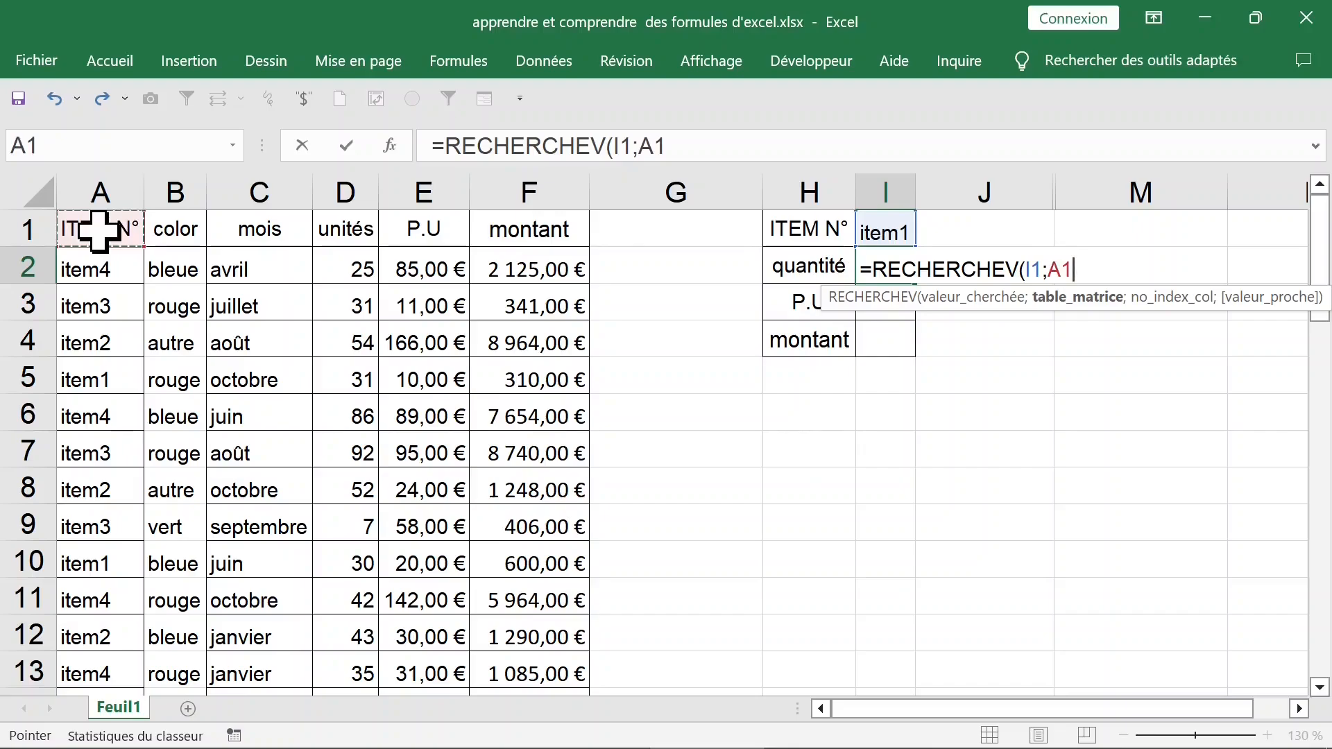
key("ctrl+shift+Right")
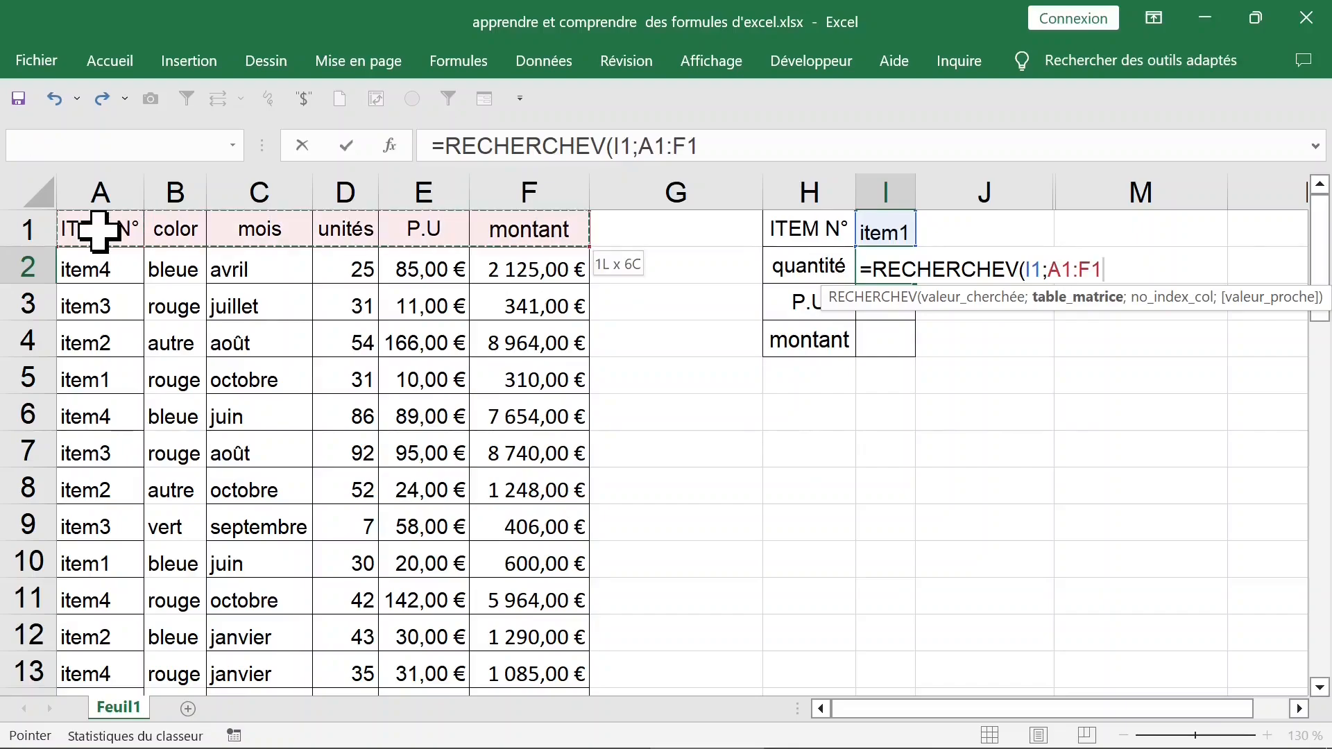
key("ctrl+shift+Down")
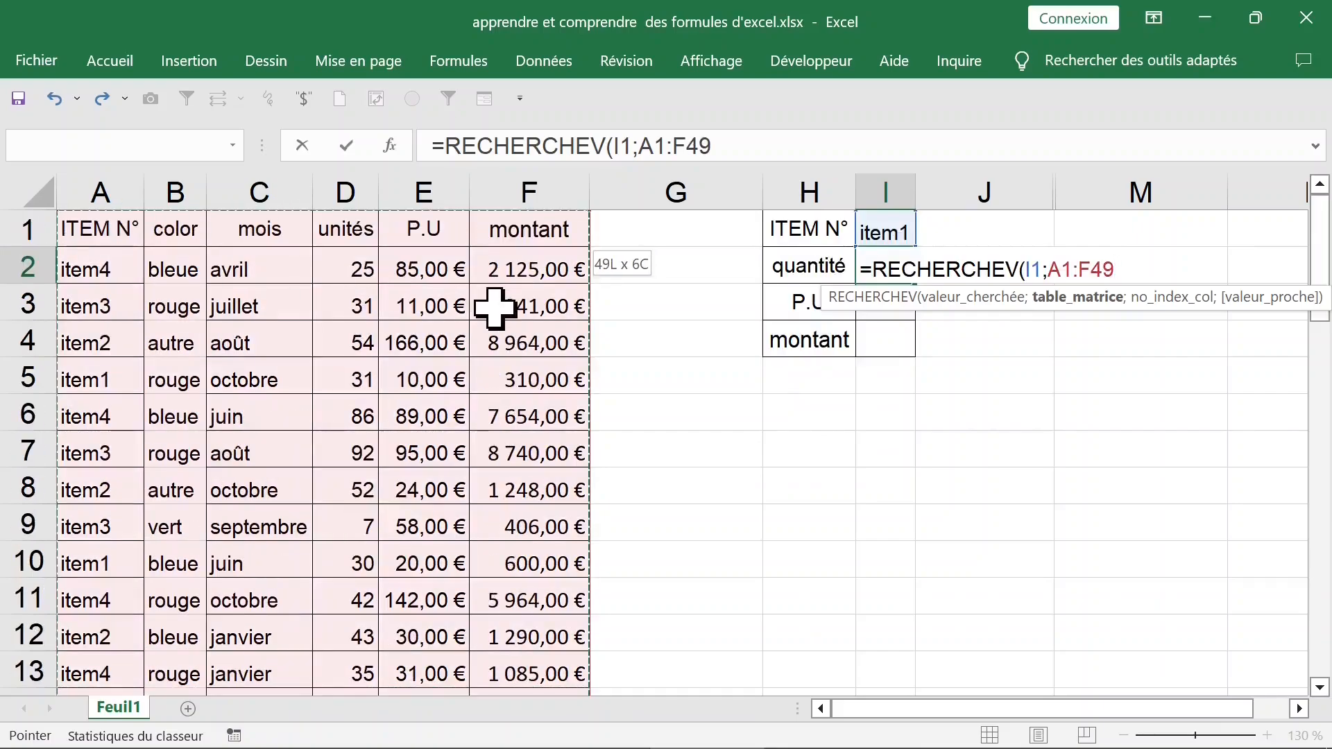
key("F4")
type(";")
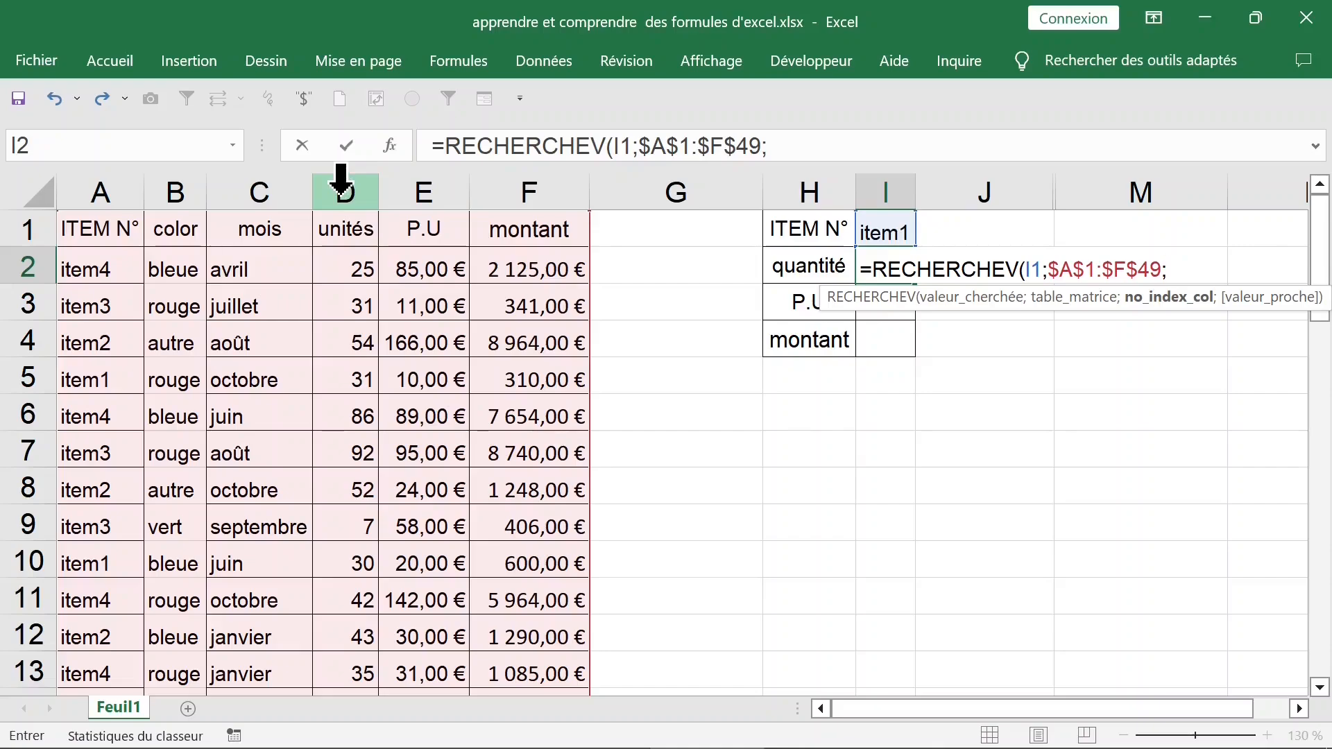
- Complete the RECHERCHEV formula in I2 with column index 4 and exact match 0
type("4;")
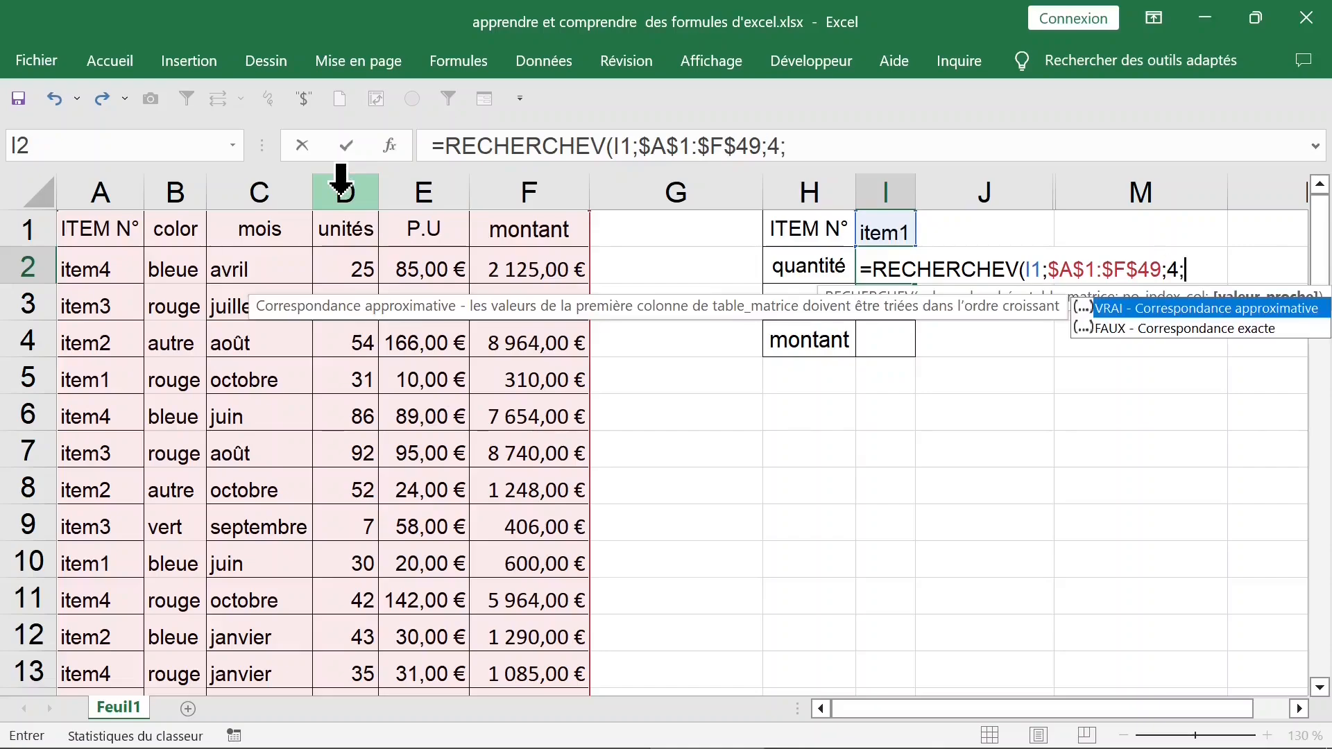
type("0)")
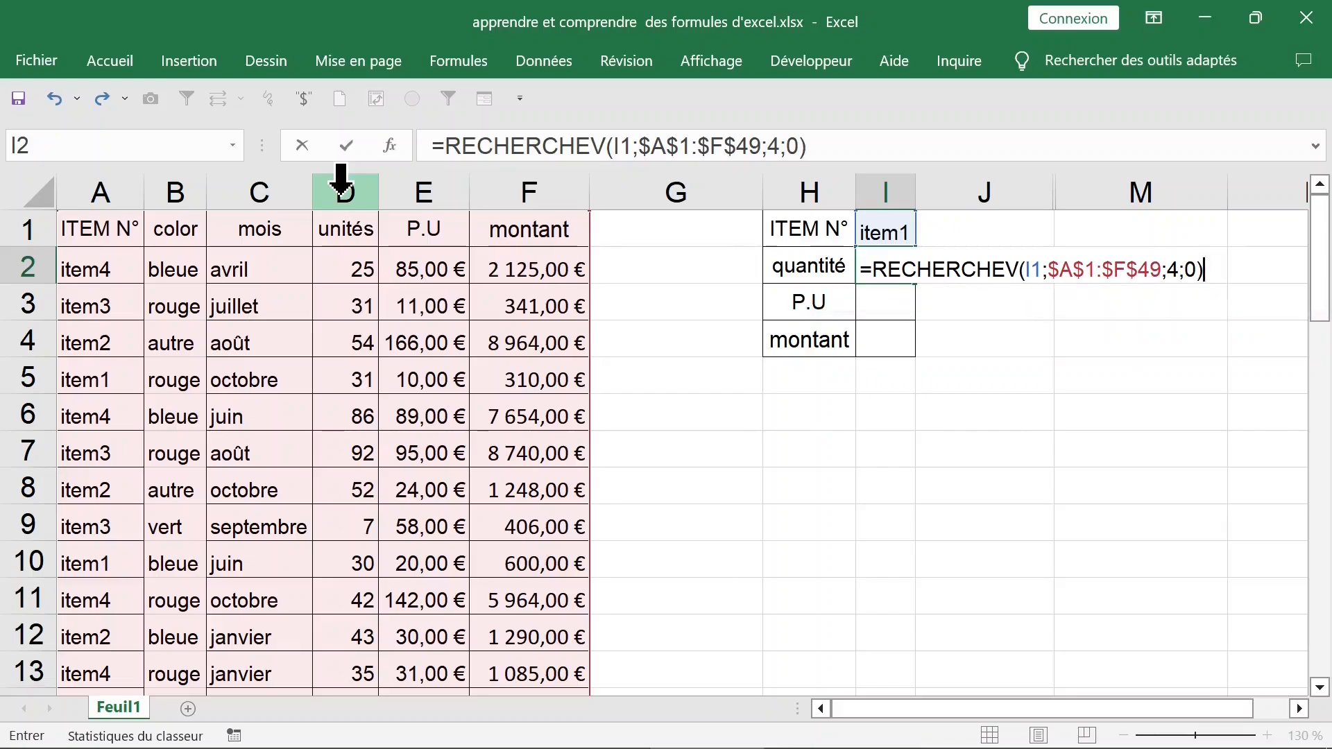
key("Return")
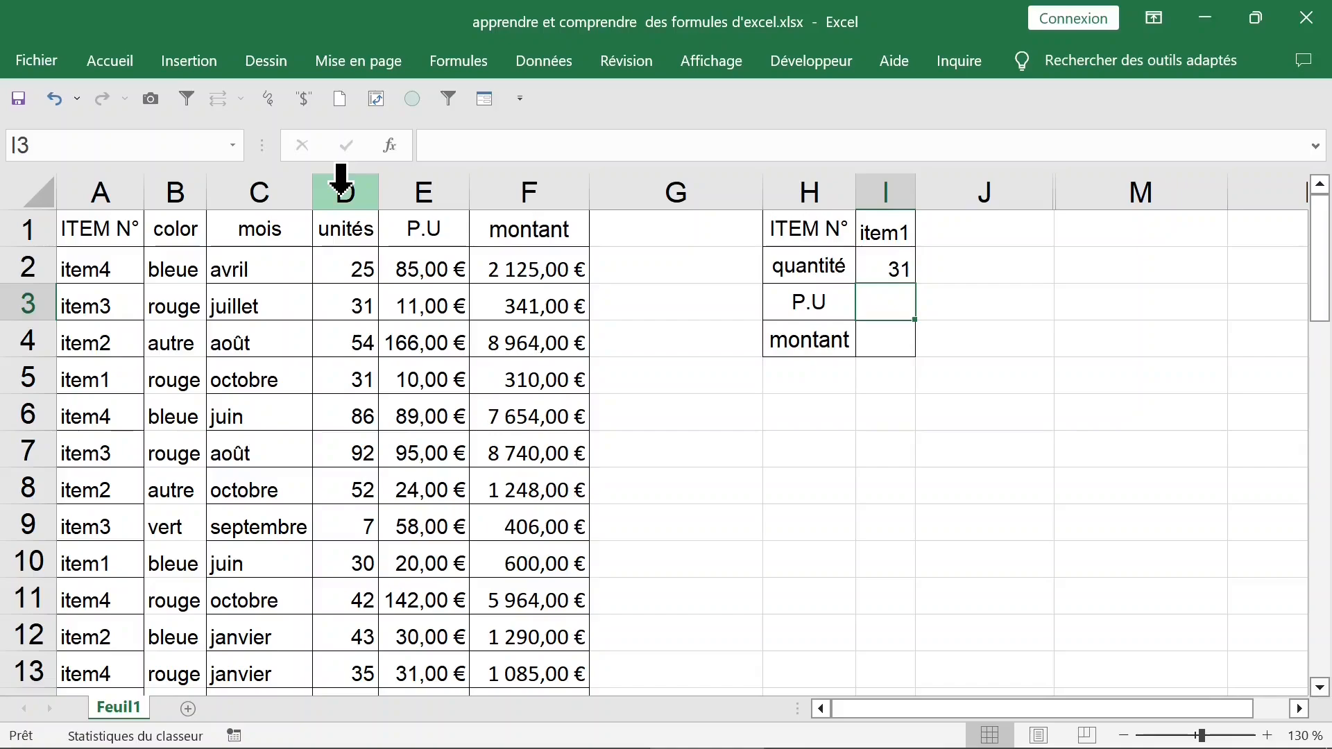
- Fill the units cell of the first item1 row, D5, with orange
left_click(886, 267)
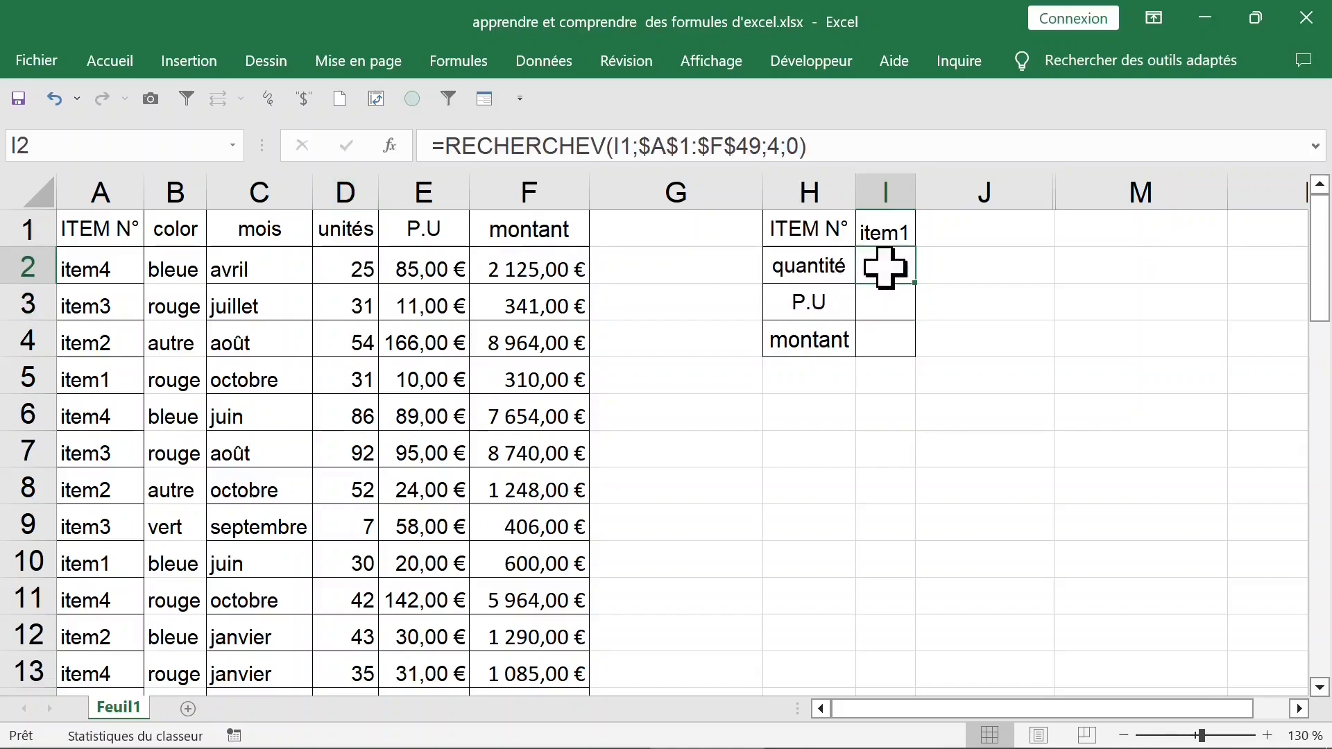
left_click(888, 231)
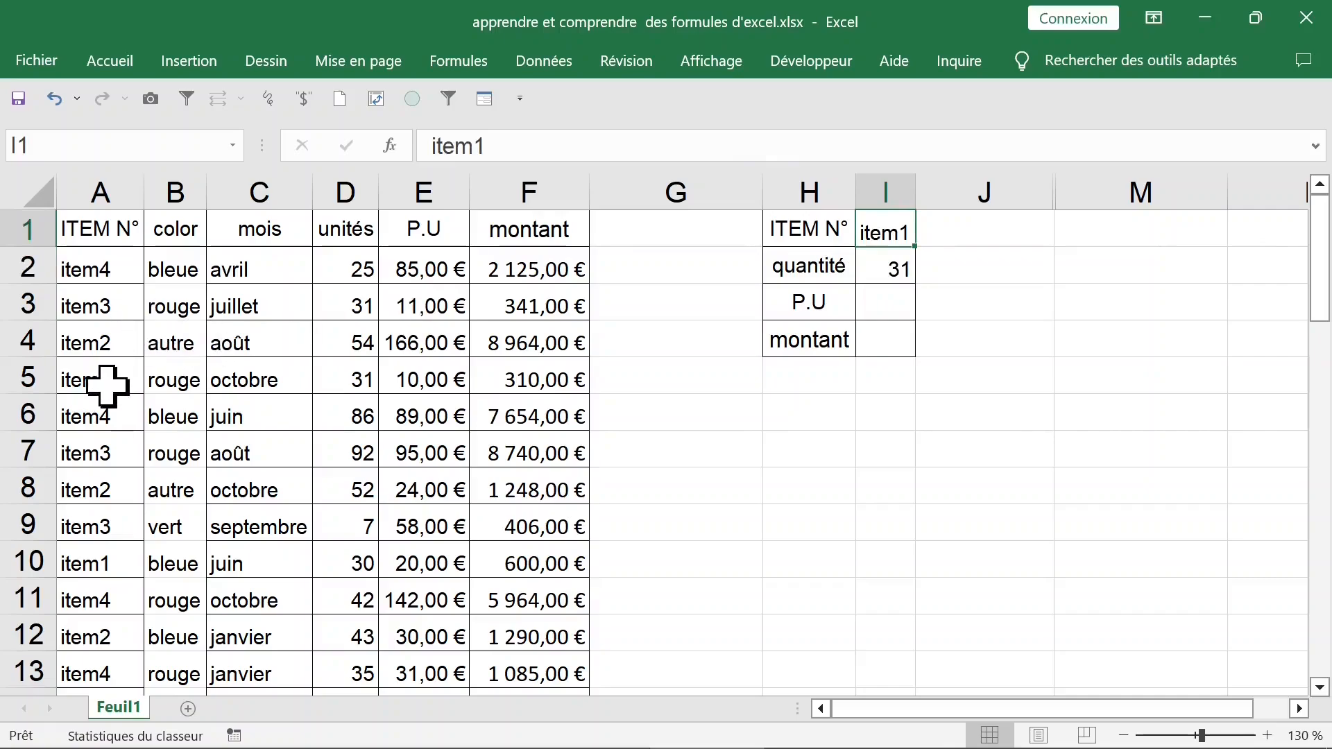
left_click_drag(107, 384, 348, 381)
left_click(354, 381)
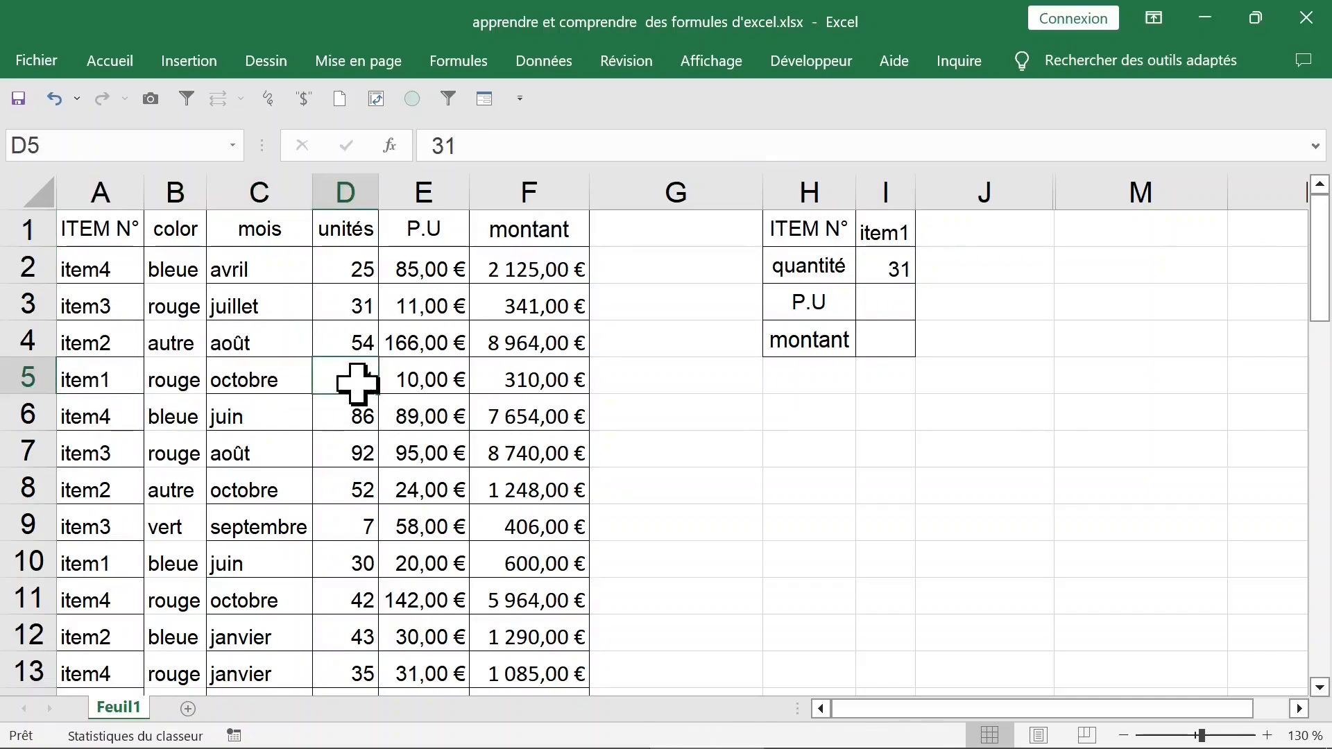
left_click(111, 63)
left_click(306, 144)
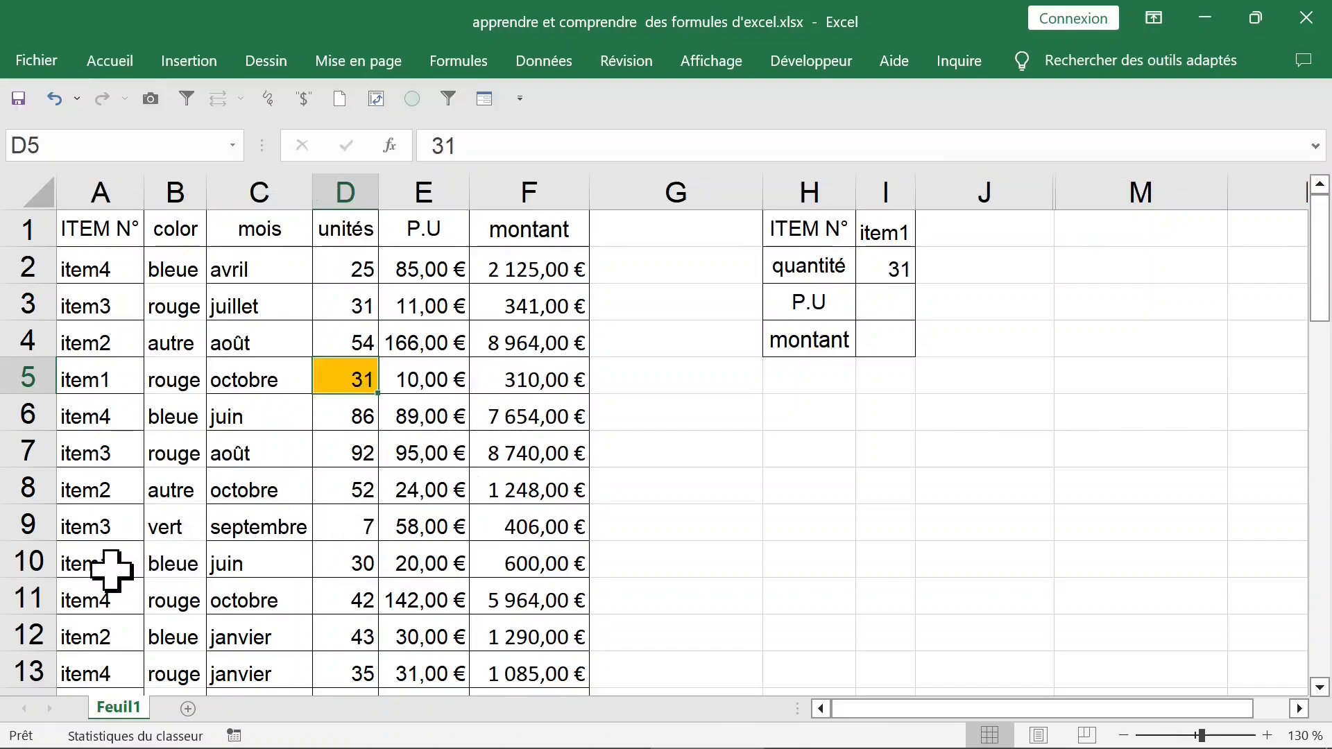
- Check the units of the other item1 rows in D10 and D14, and save the workbook
left_click_drag(108, 563, 312, 571)
left_click(358, 568)
scroll(358, 567, "down", 1)
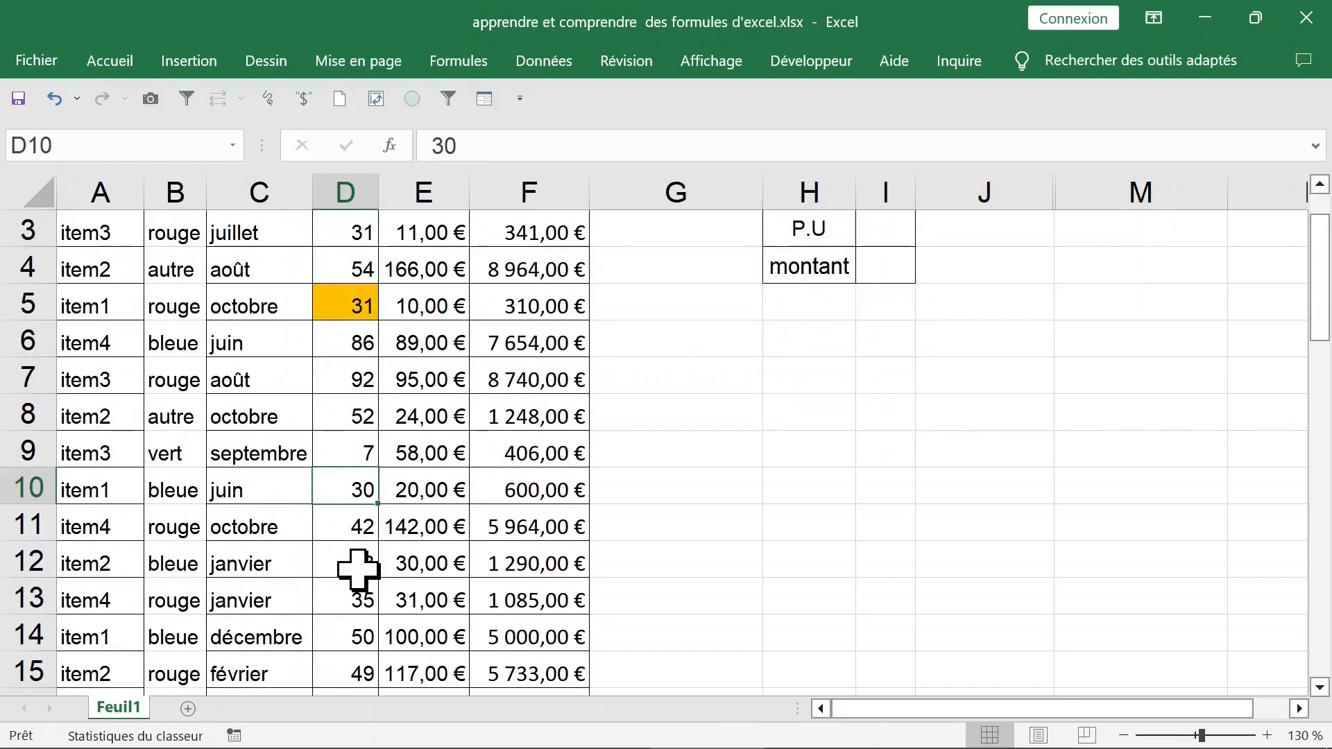
left_click(360, 635)
scroll(559, 597, "up", 1)
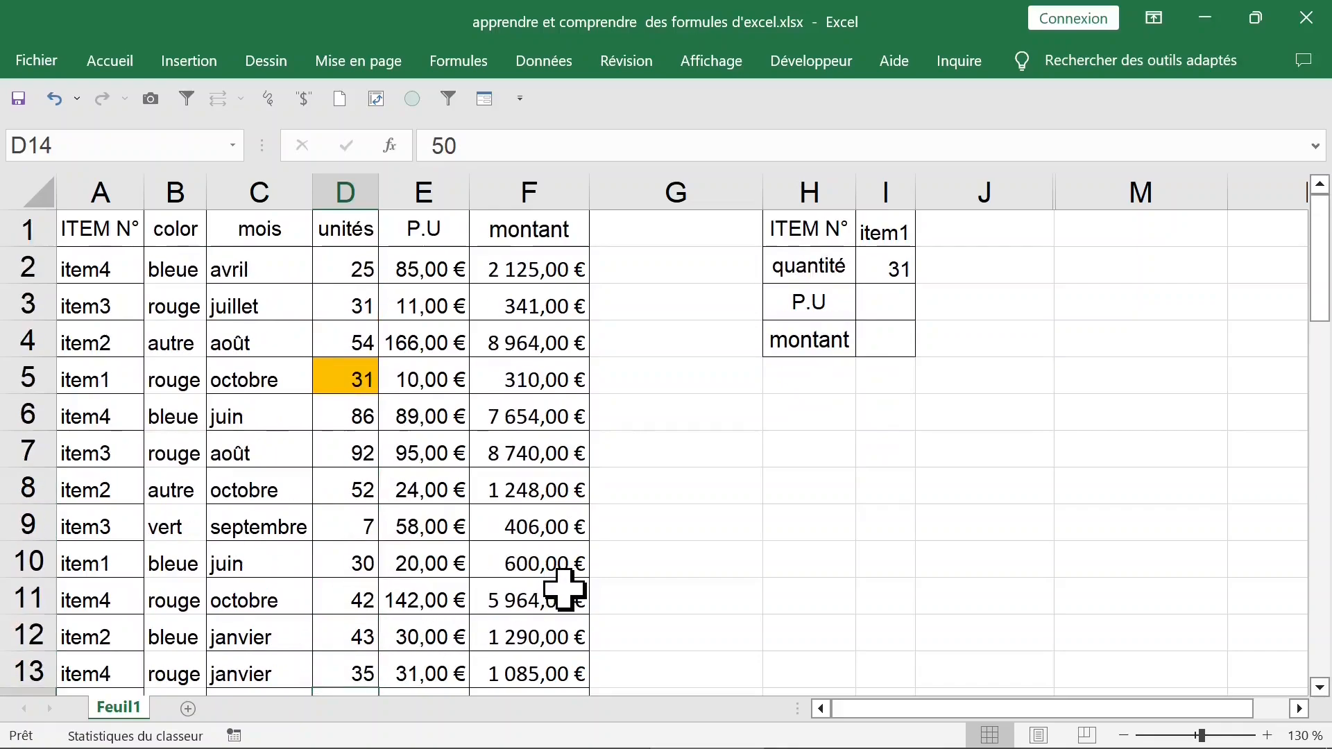
left_click(19, 102)
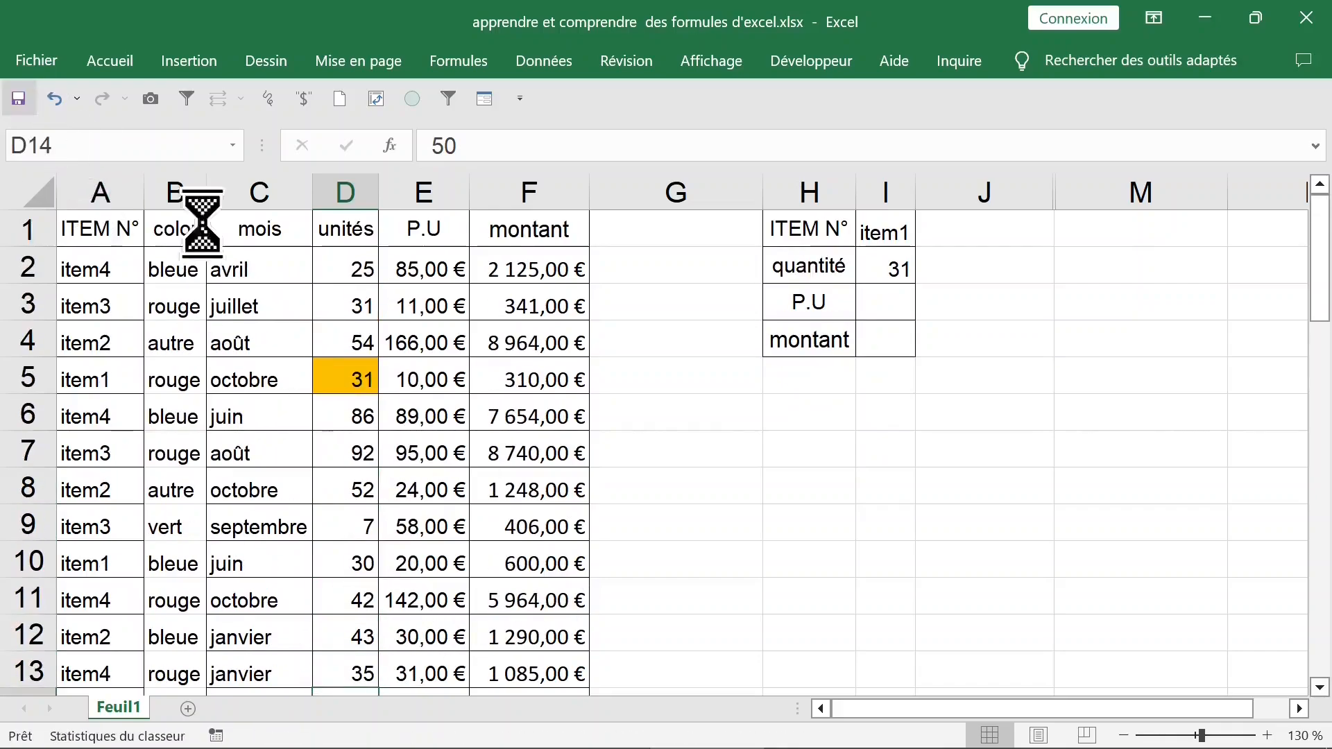
left_click(891, 266)
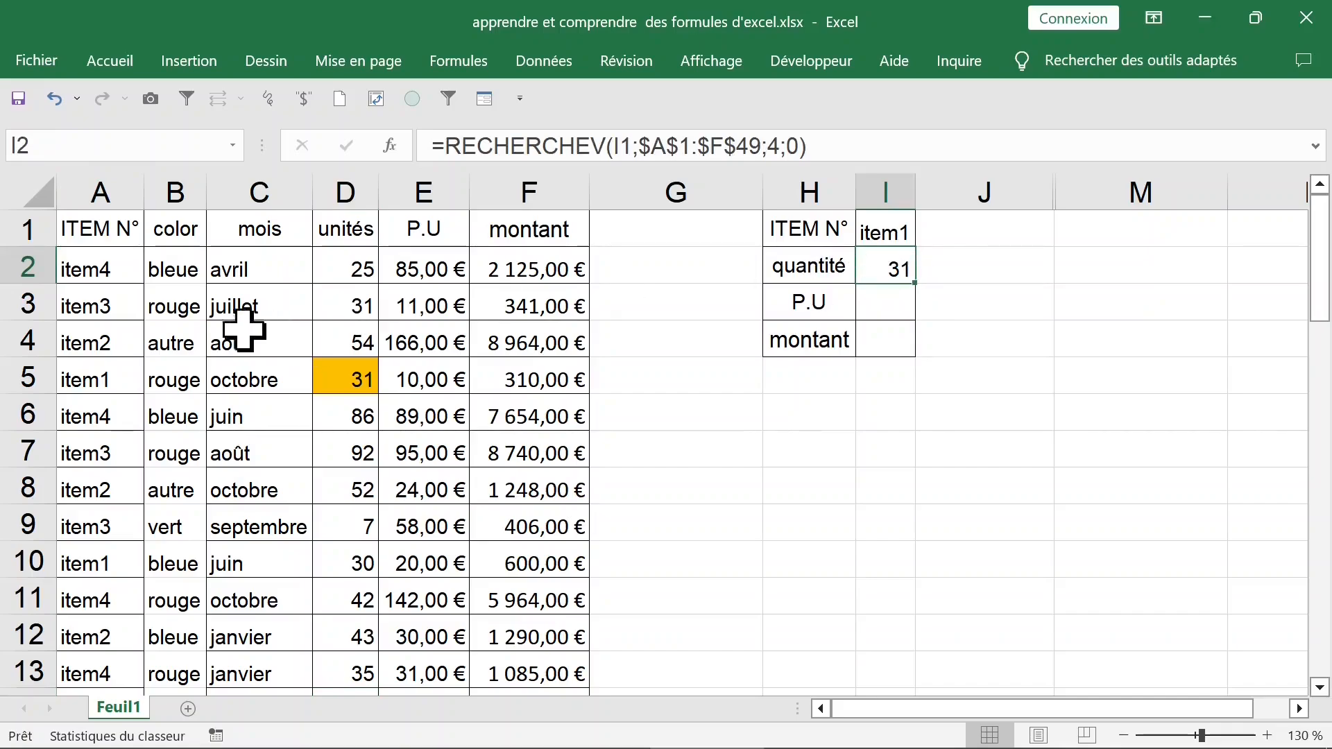
left_click(288, 333)
left_click(173, 347)
left_click(367, 409)
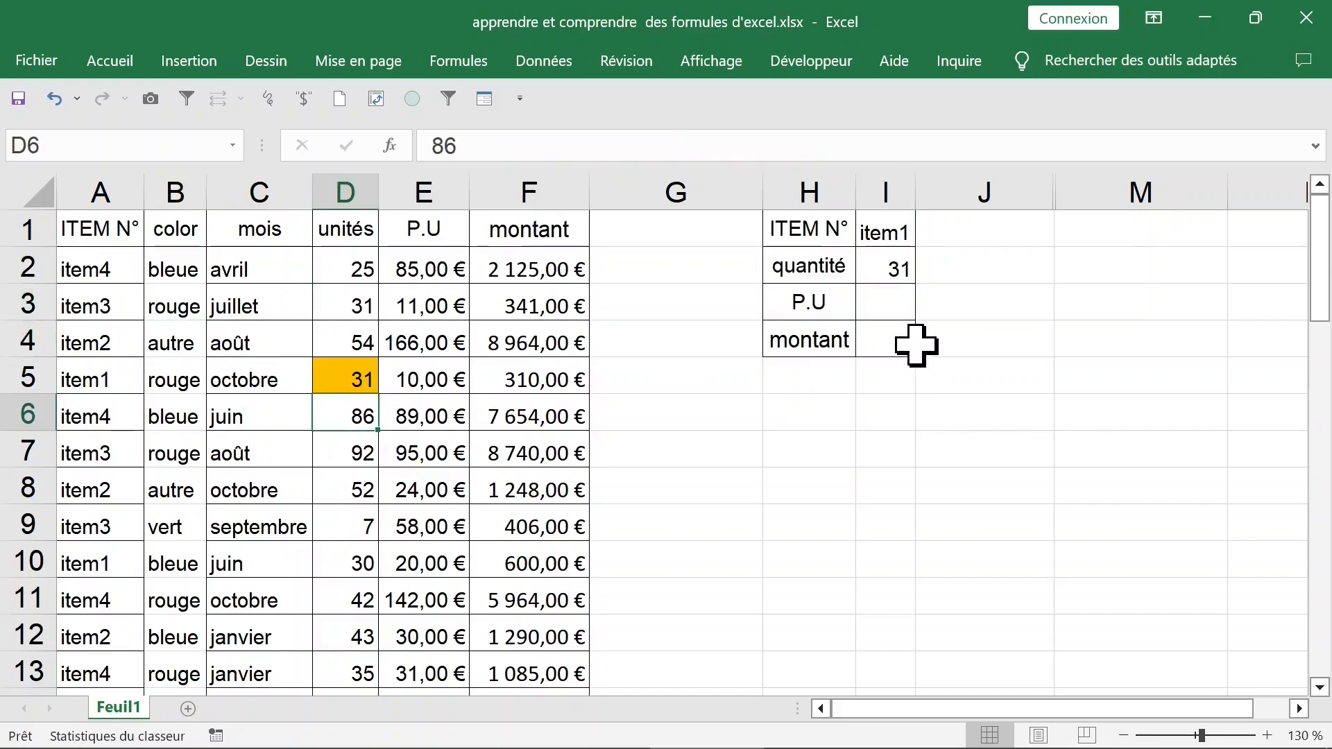
left_click(891, 303)
left_click(888, 264)
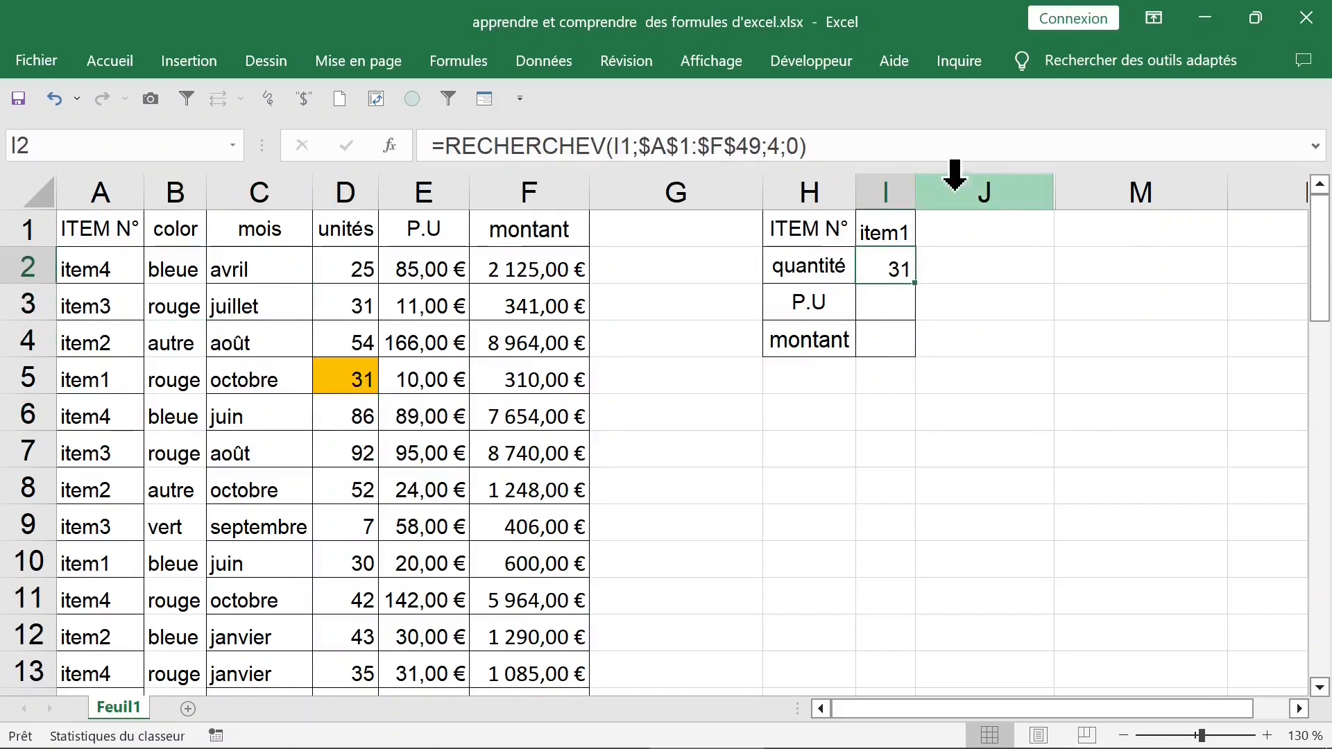
- Unhide the columns between J and M and narrow column J
left_click_drag(882, 181, 1225, 198)
right_click(1015, 198)
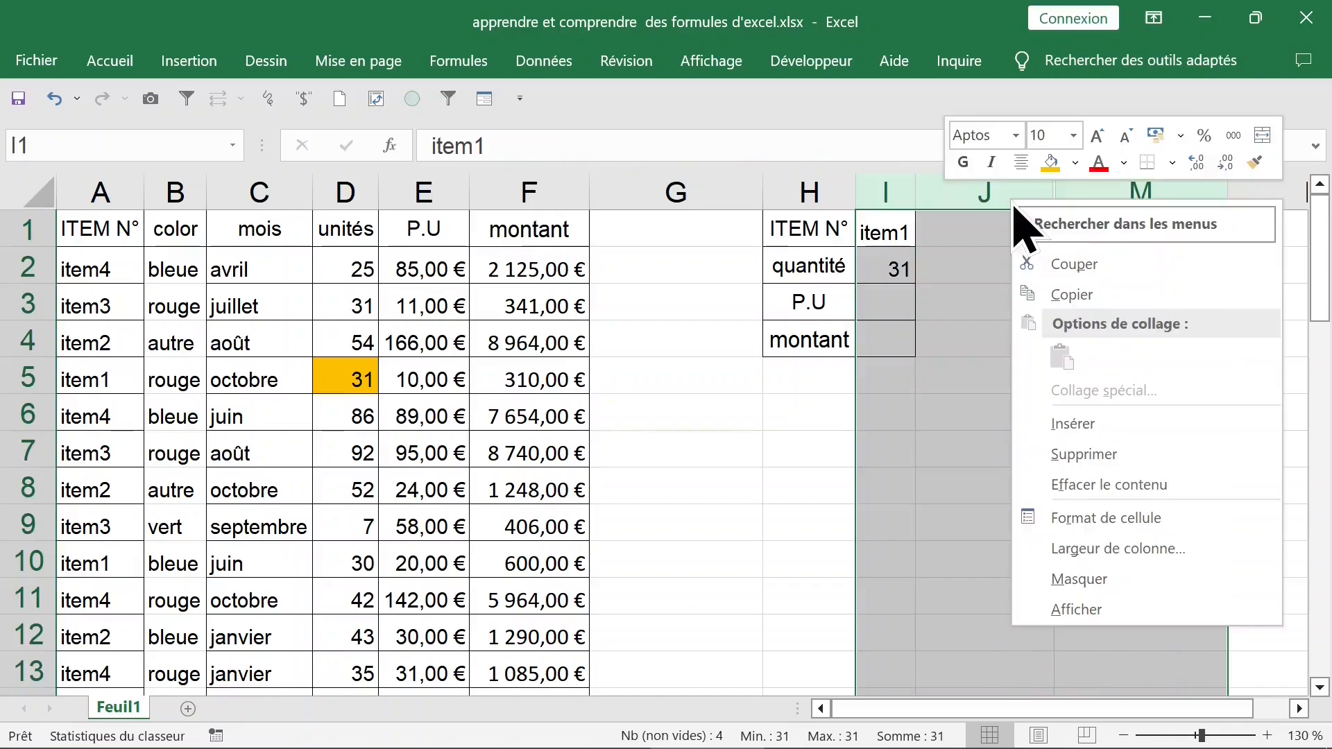
left_click(1106, 609)
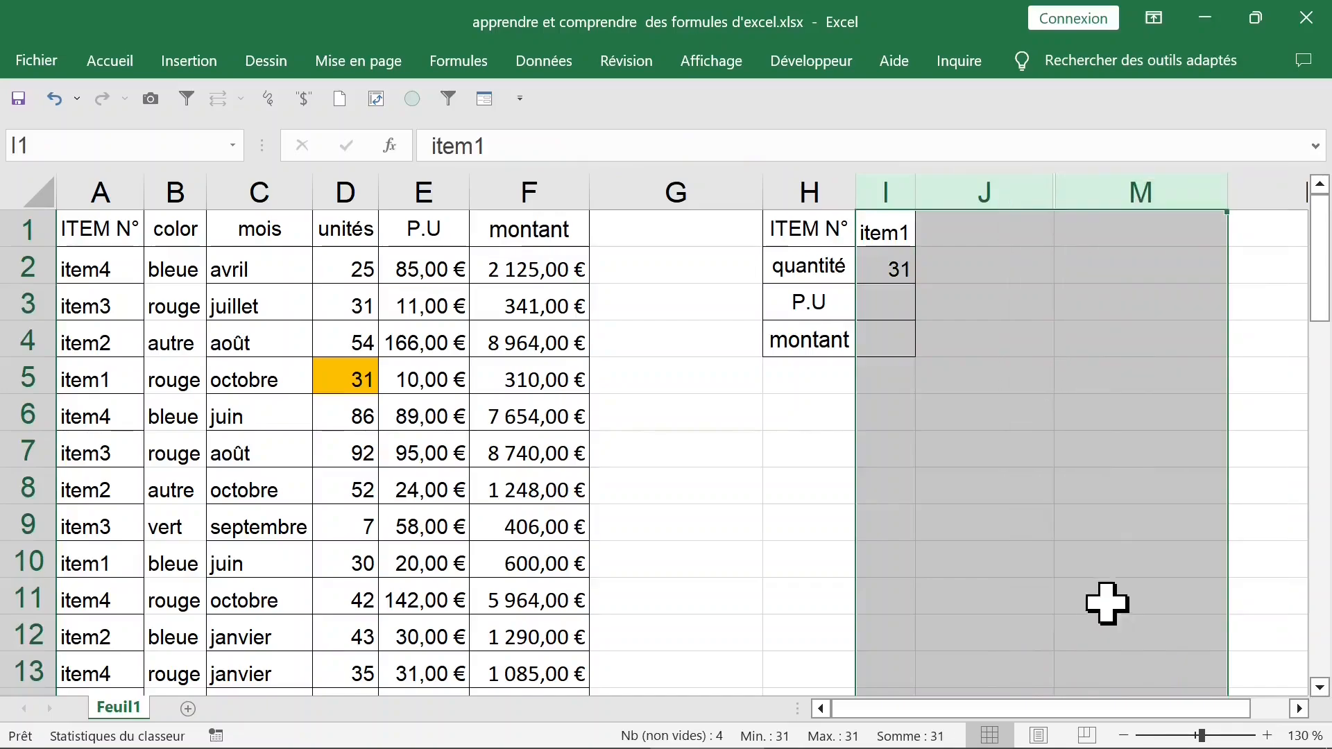
left_click(1015, 299)
left_click_drag(1054, 199, 1013, 199)
- Clear the RECHERCHEV formula from the quantité cell I2
left_click(1121, 231)
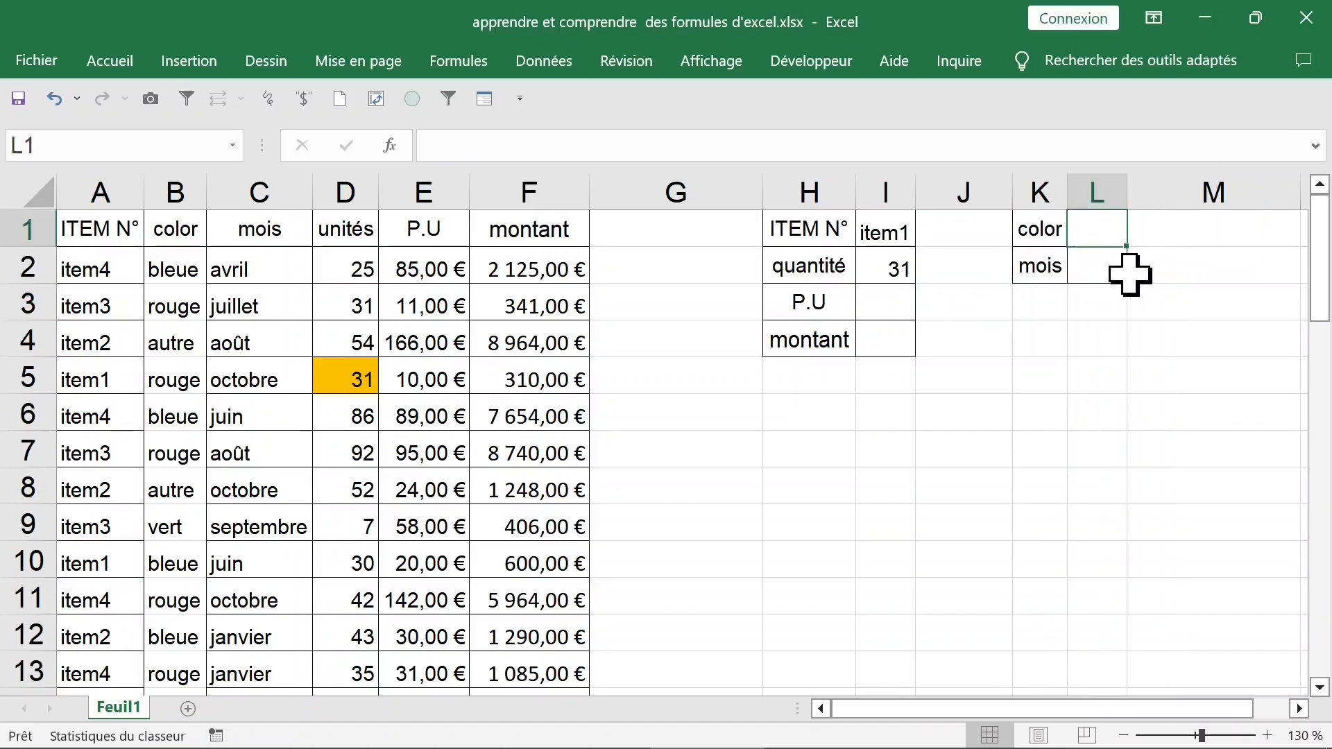
left_click(1100, 267)
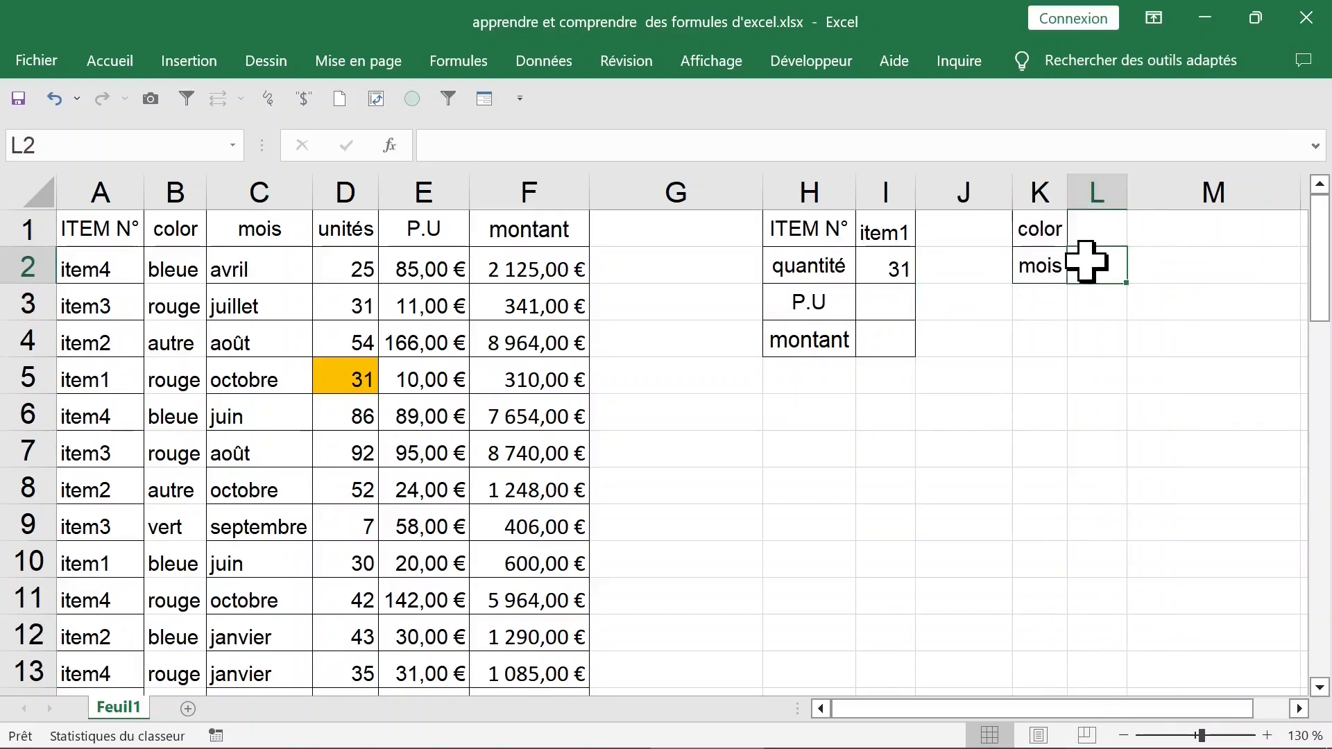
left_click(890, 269)
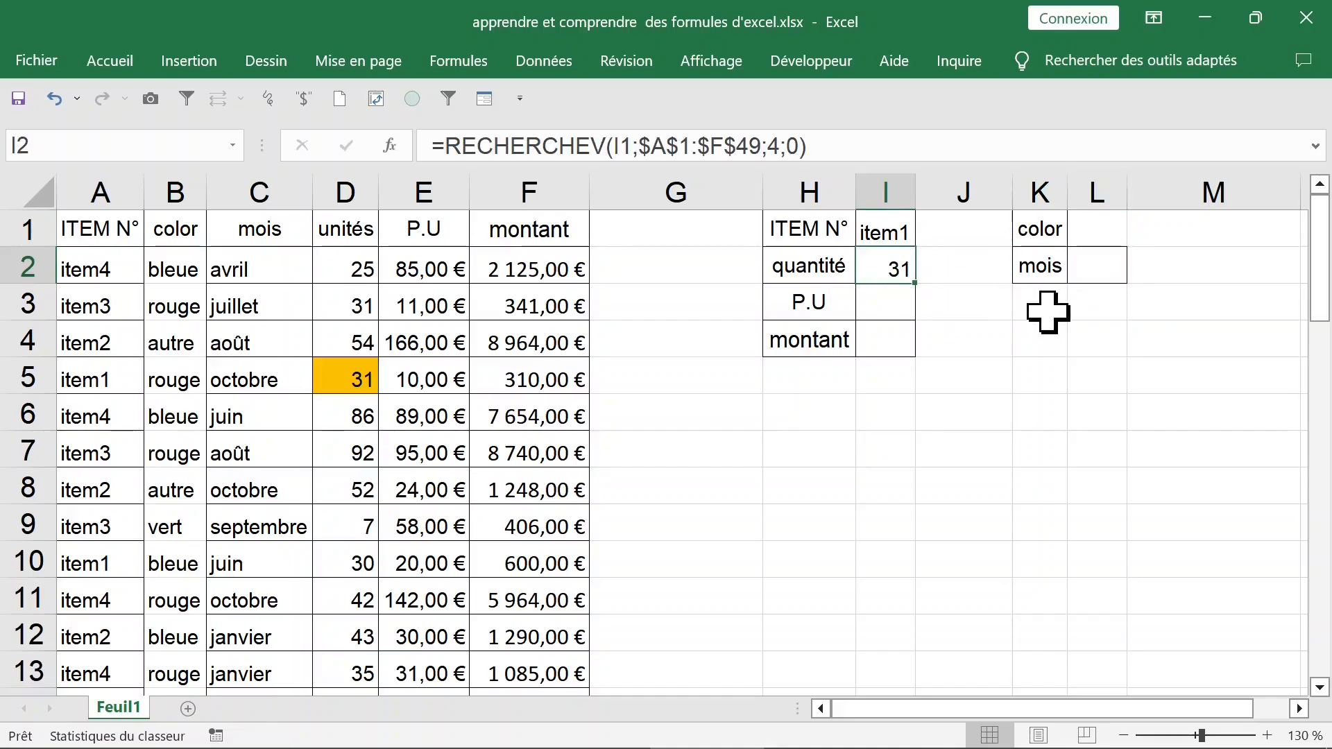
key("Delete")
- Insert a blank column before the ITEM N° column
left_click(88, 187)
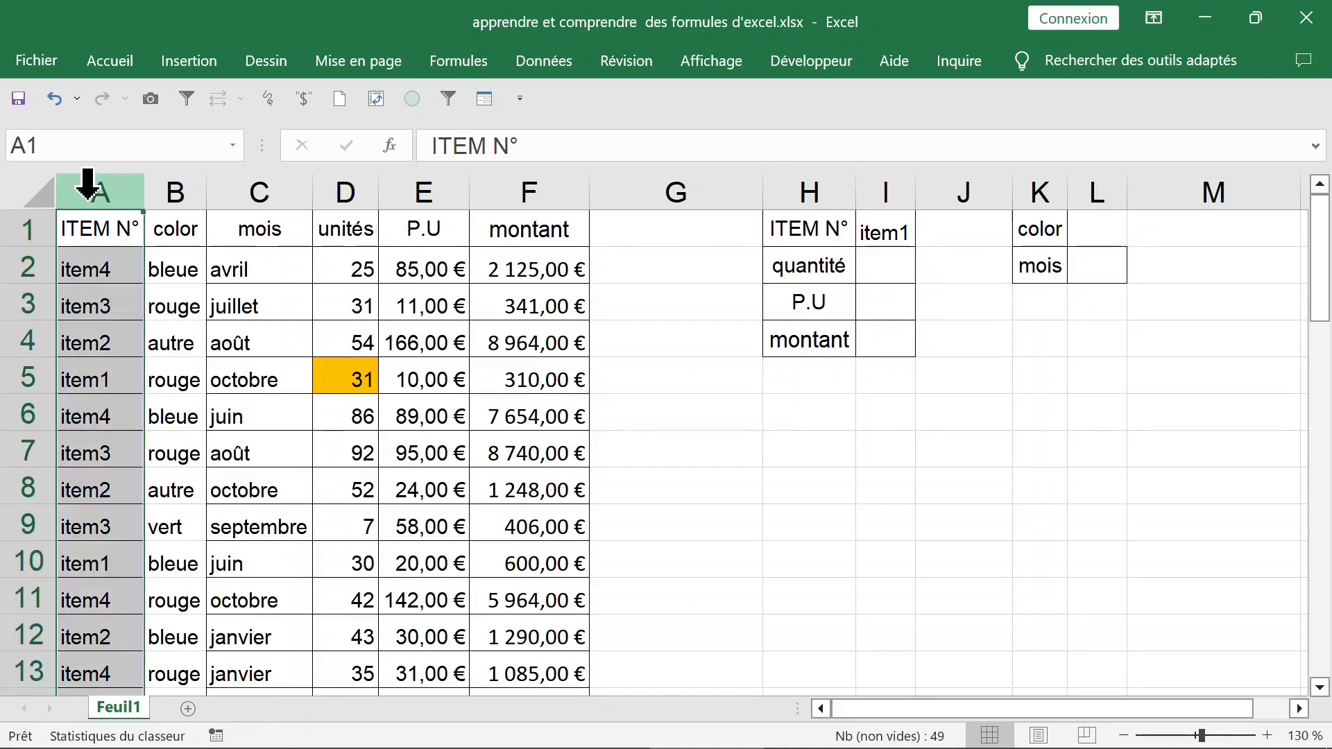
right_click(88, 187)
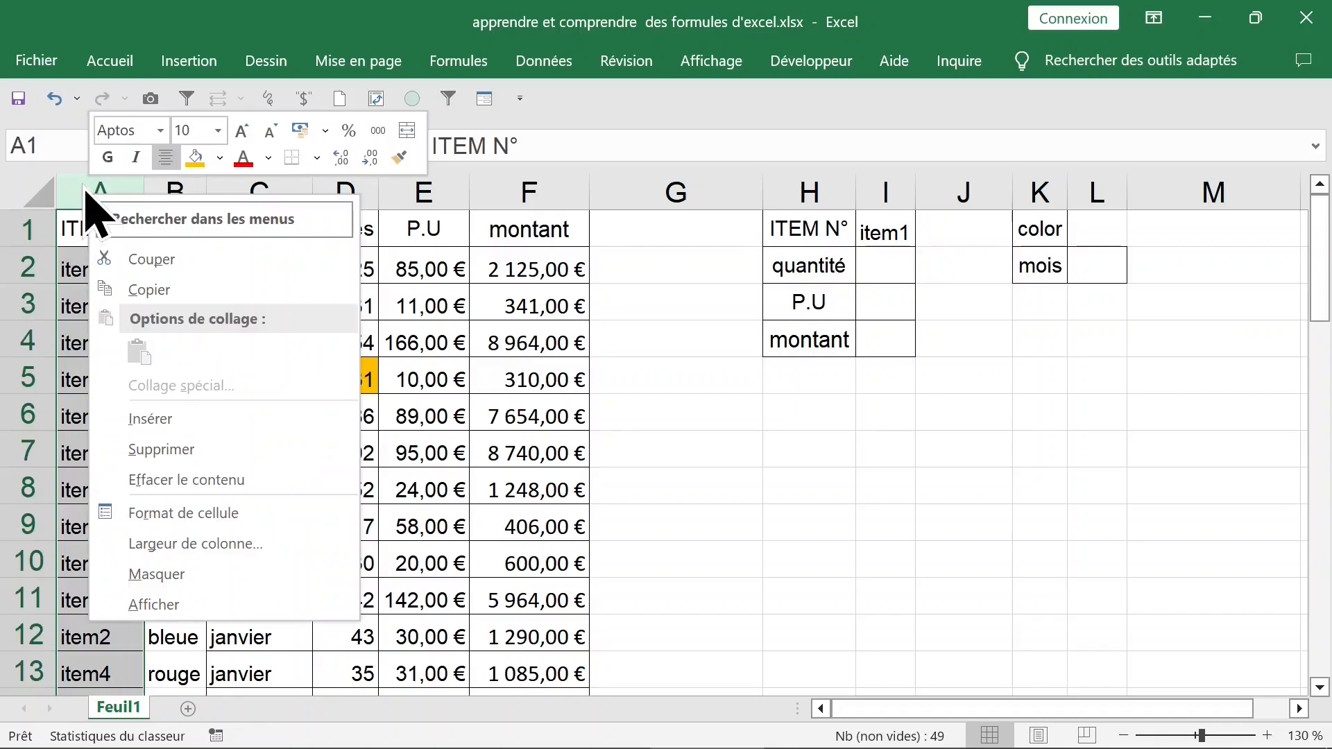
key("Escape")
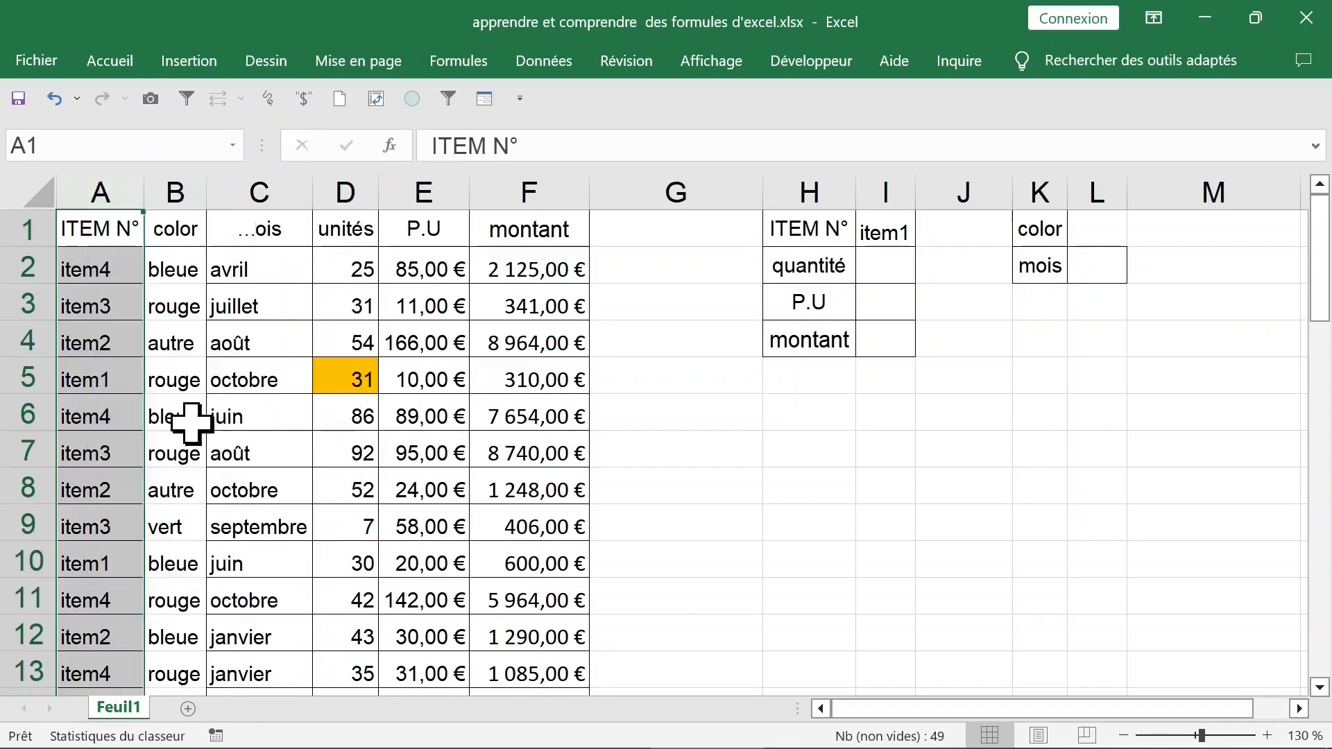
left_click(164, 236)
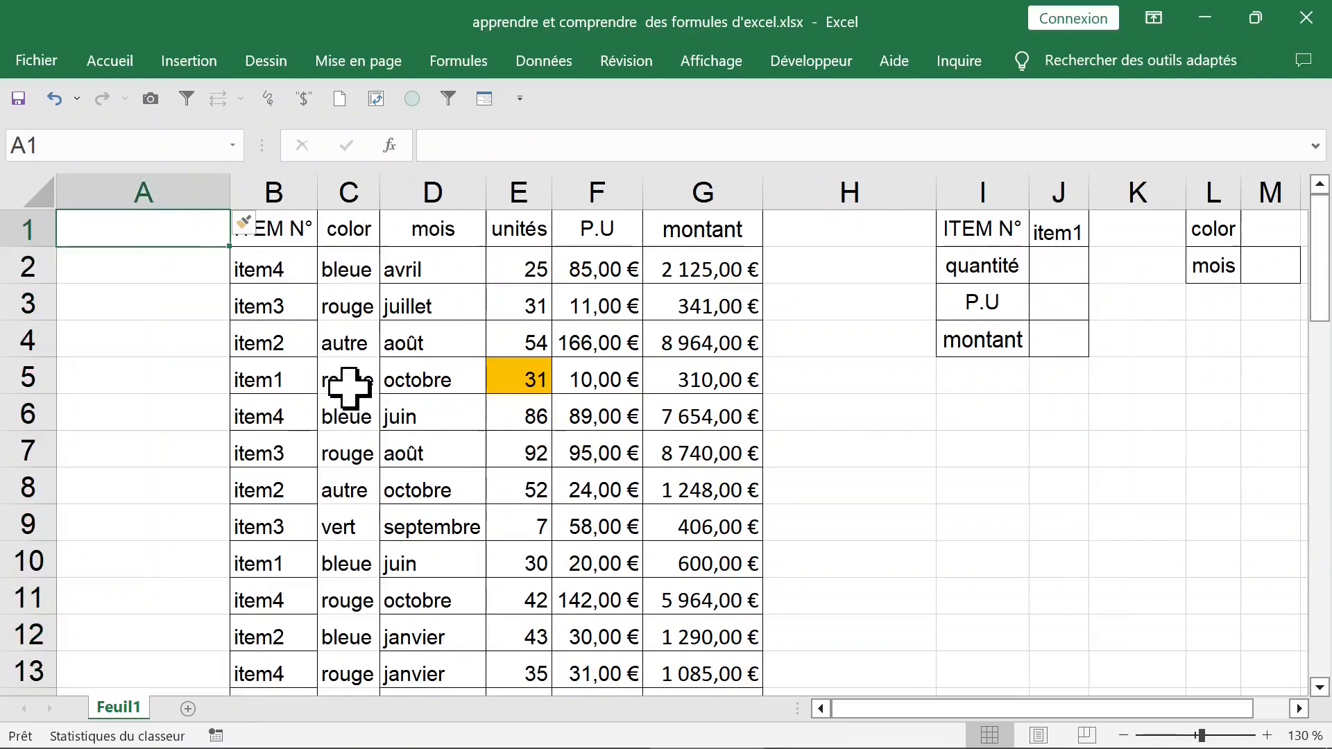
- Enter the header itemcolormonth in cell A1 of the blank column
type("item")
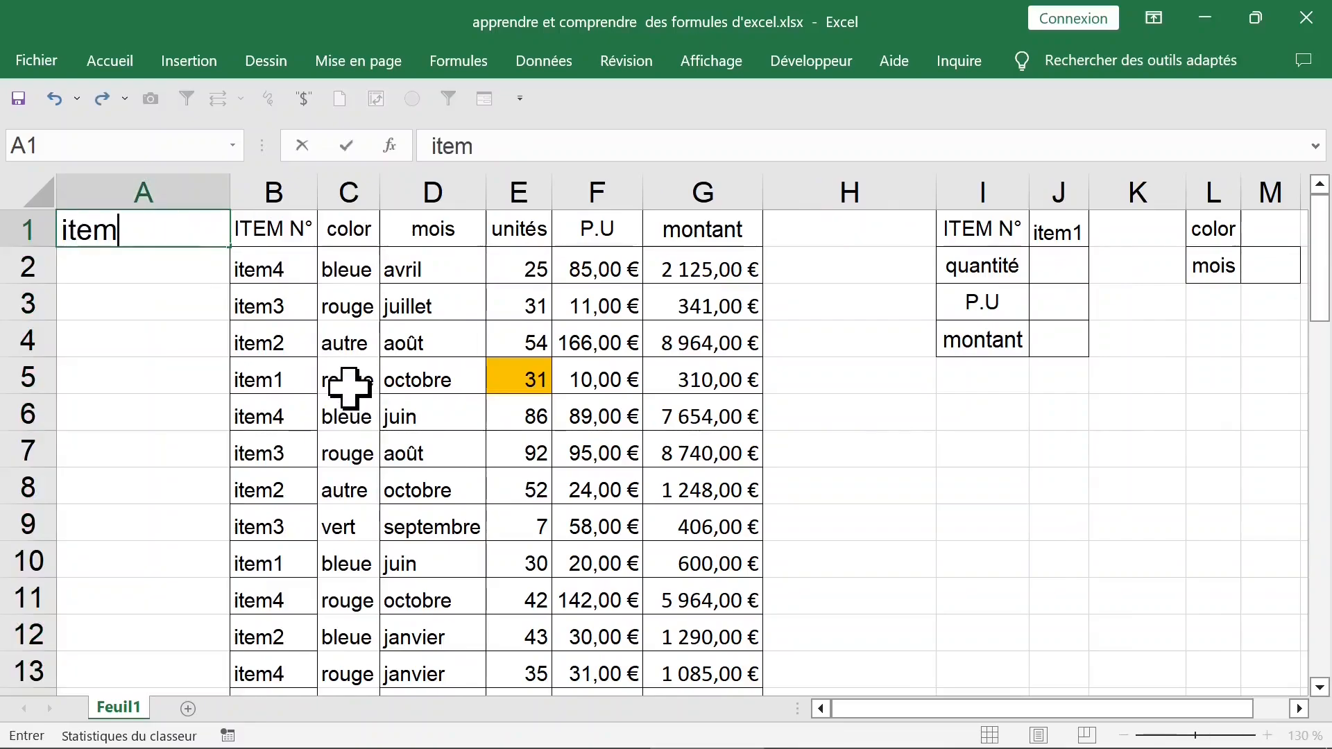
type("colo")
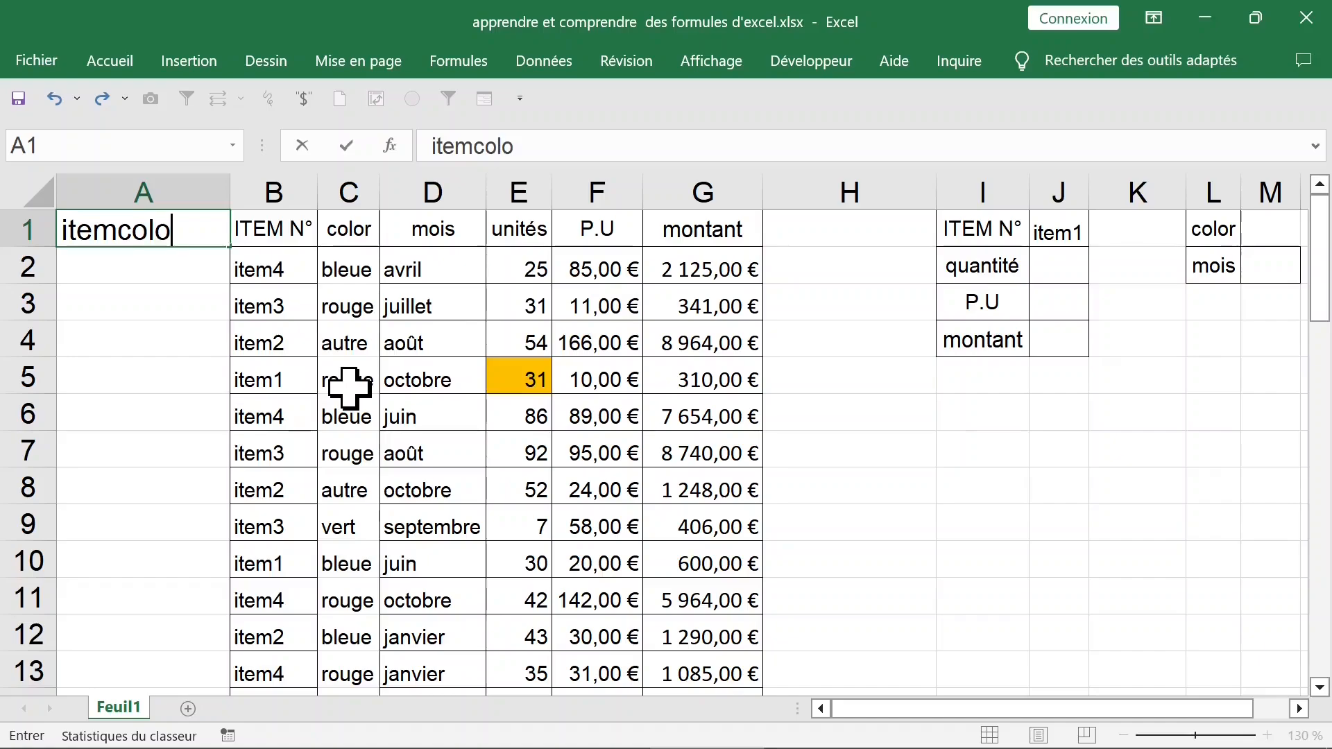
type("rmonth")
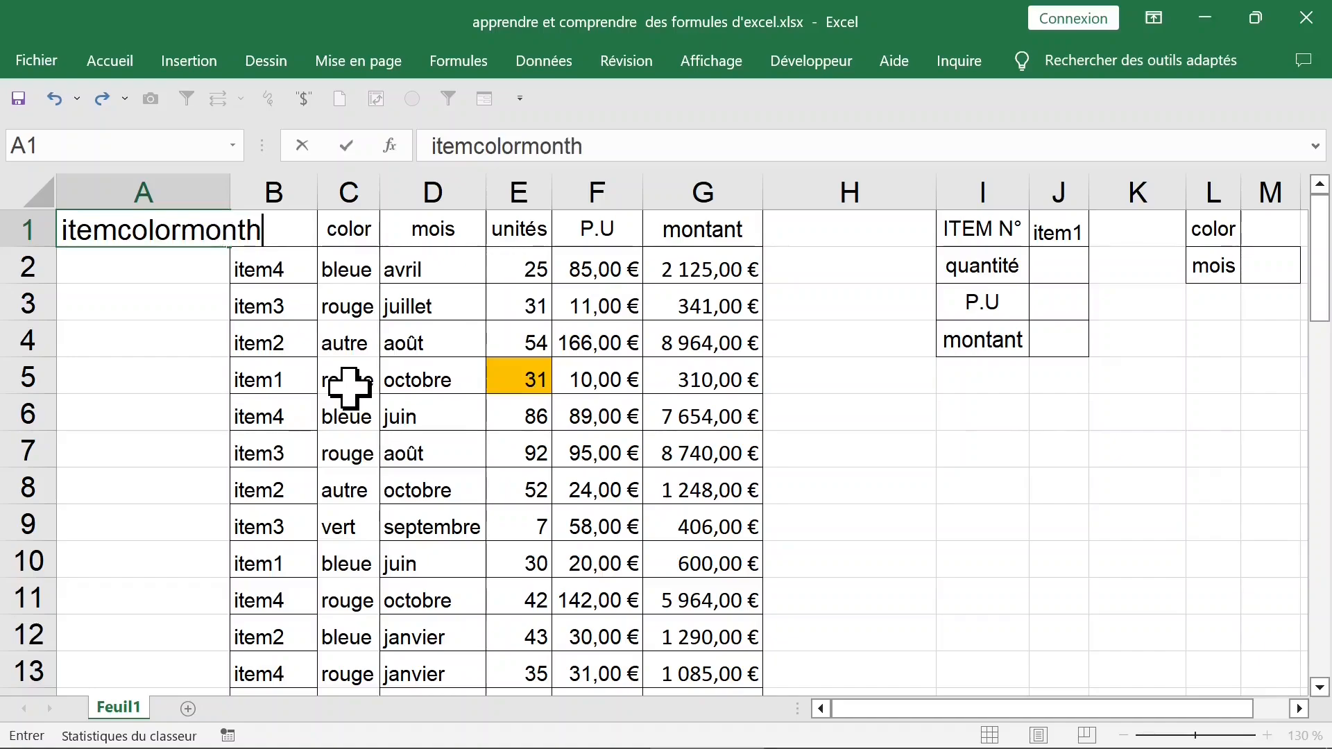
left_click(194, 289)
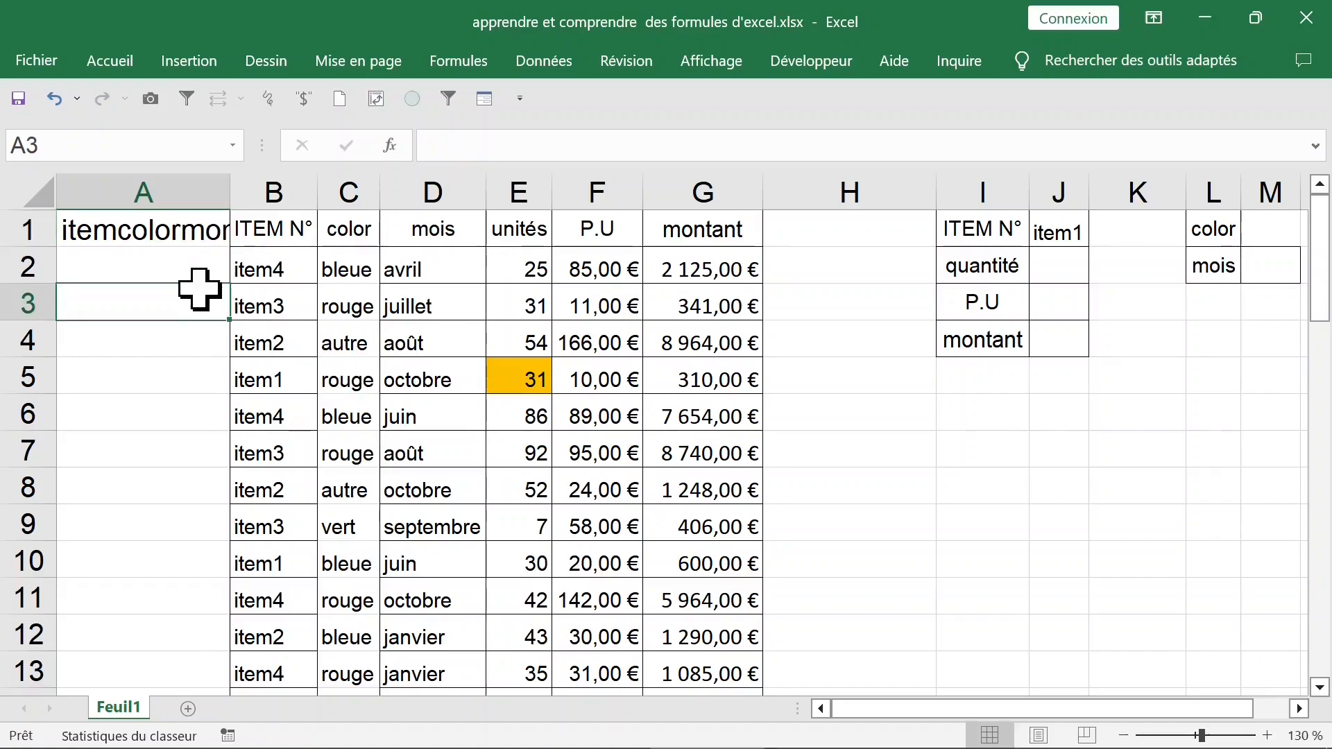
- Enter =B2&C2&D2 in A2 to join item, color and mois, and fill the formula down column A to the table's end
left_click(159, 273)
type("=")
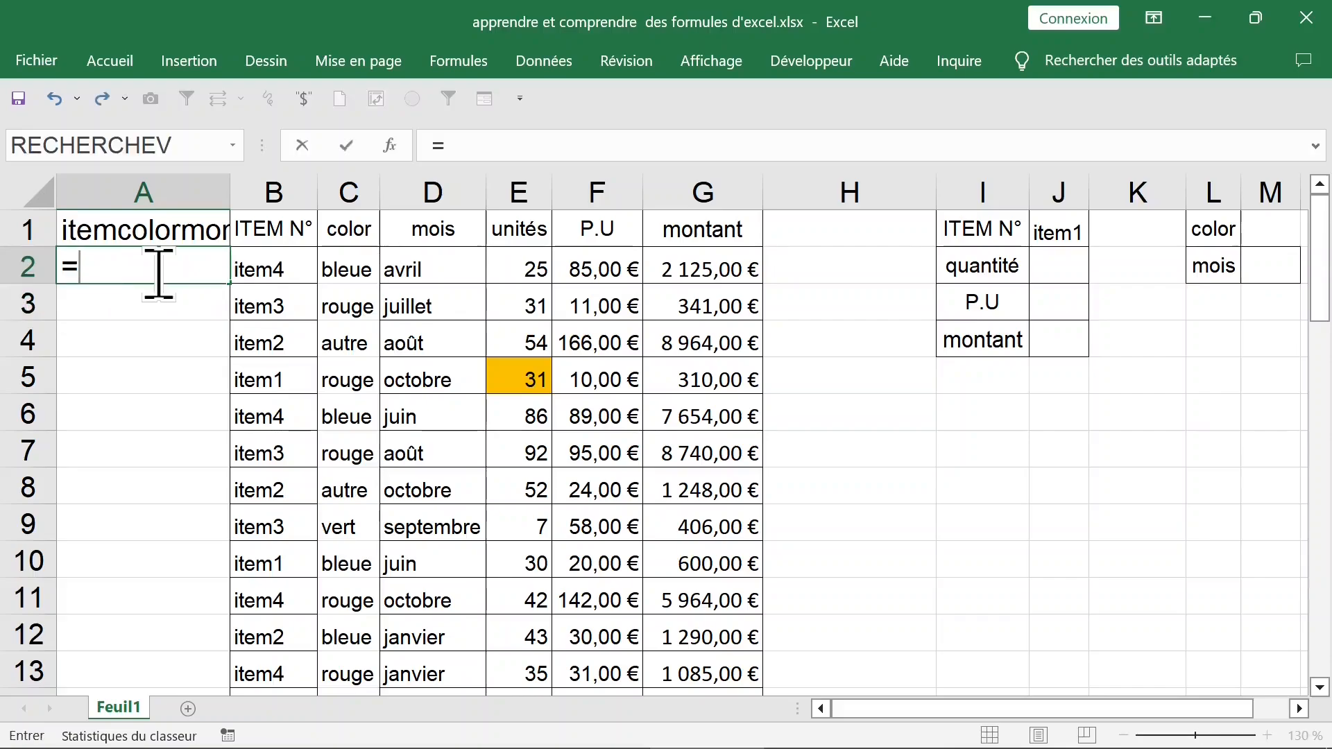
left_click(248, 268)
type("&")
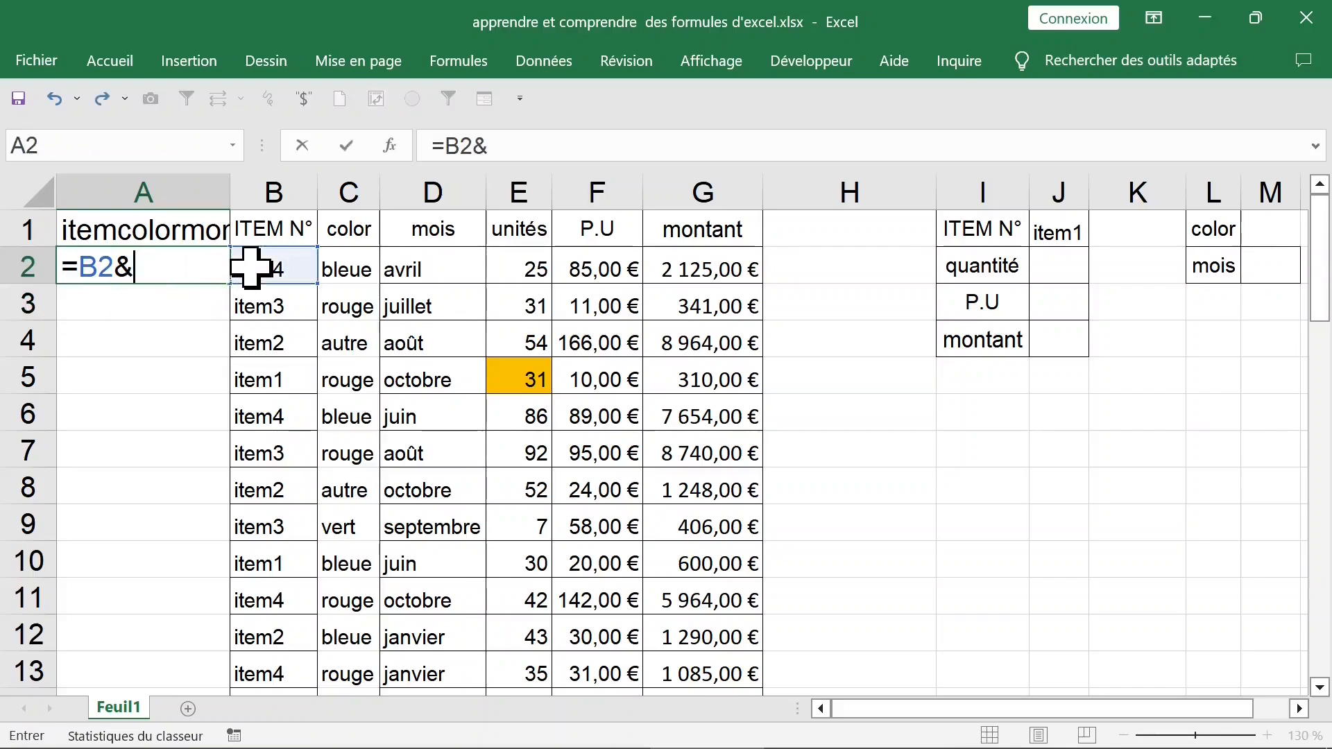
left_click(341, 271)
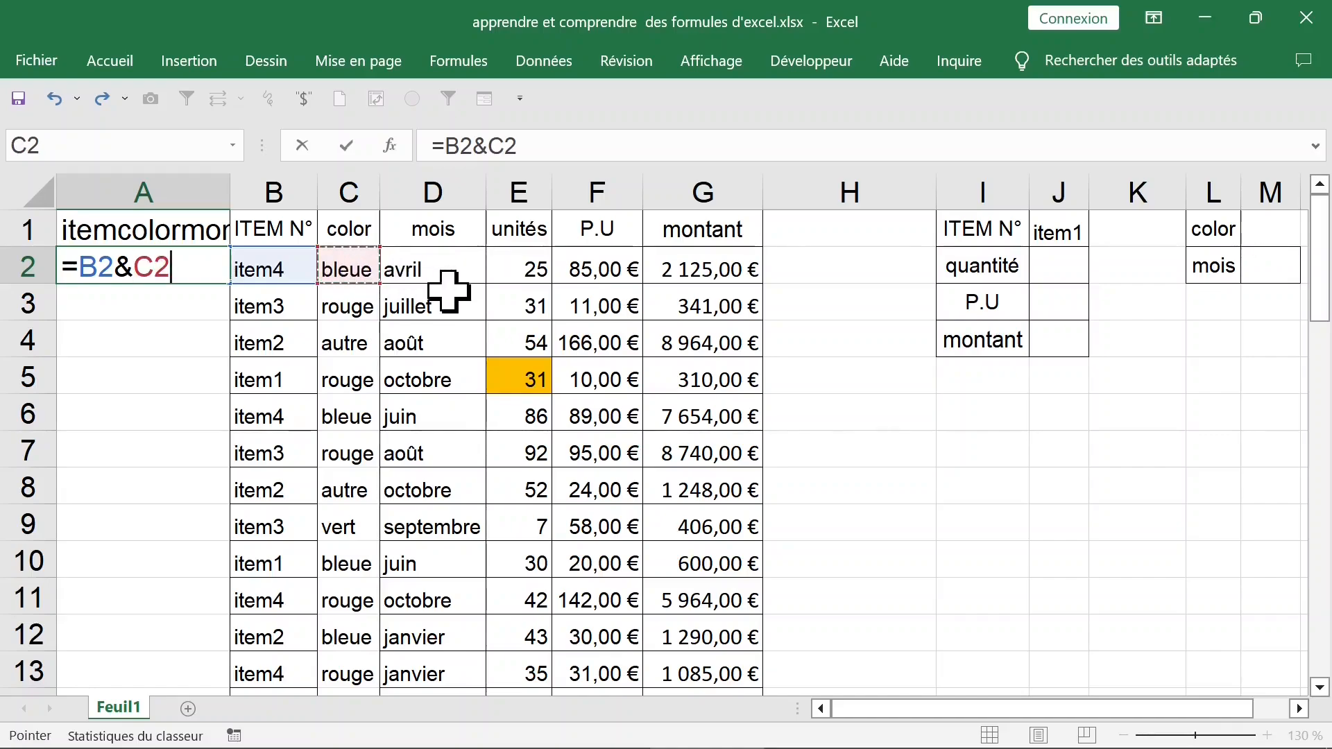
type("&")
left_click(426, 268)
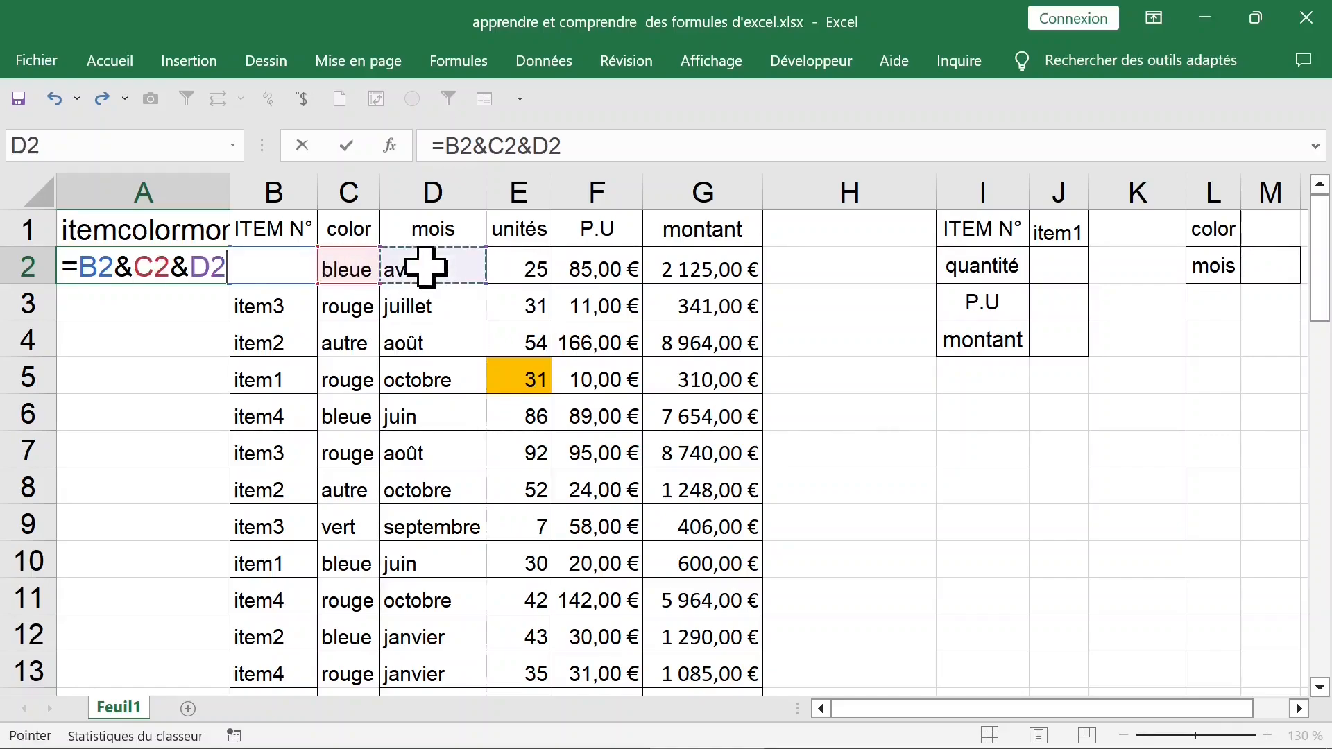
key("Return")
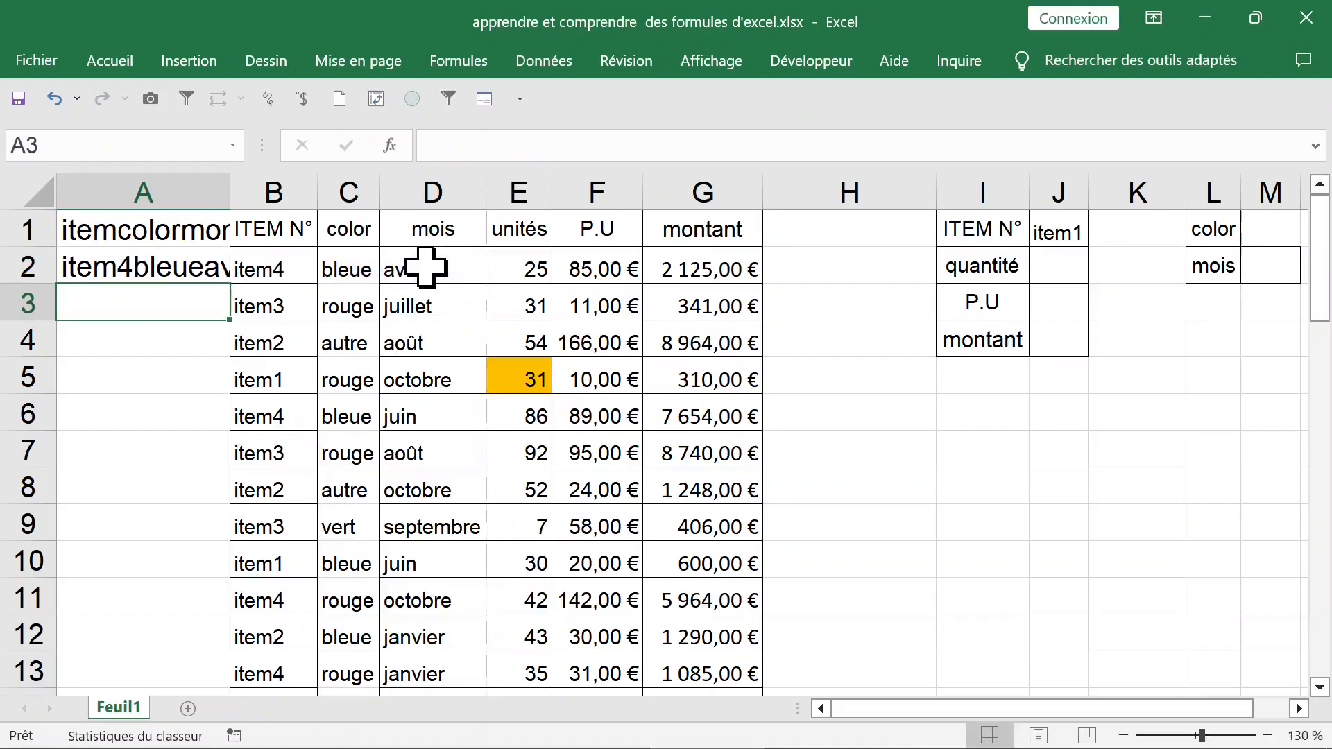
left_click(223, 268)
double_click(231, 284)
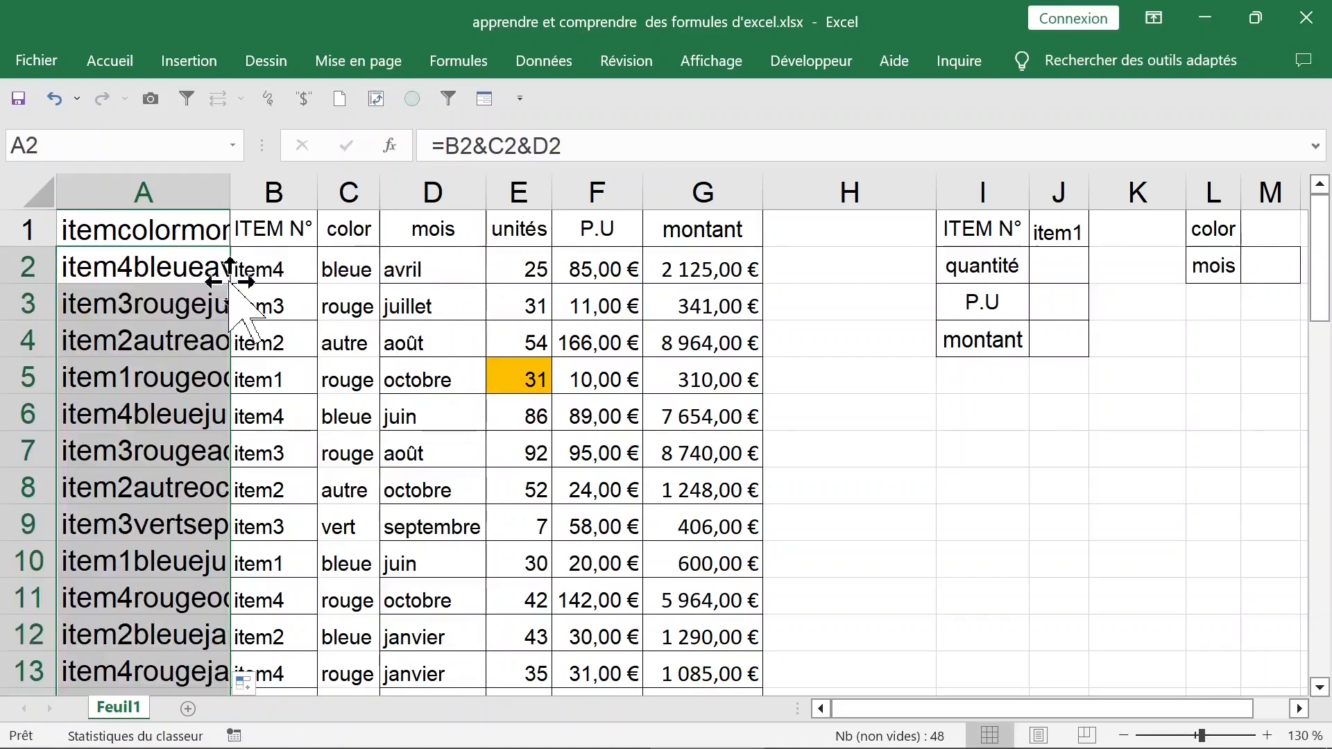
- Reduce the font size of column A to 11 and narrow the empty column H
left_click(170, 184)
left_click(111, 62)
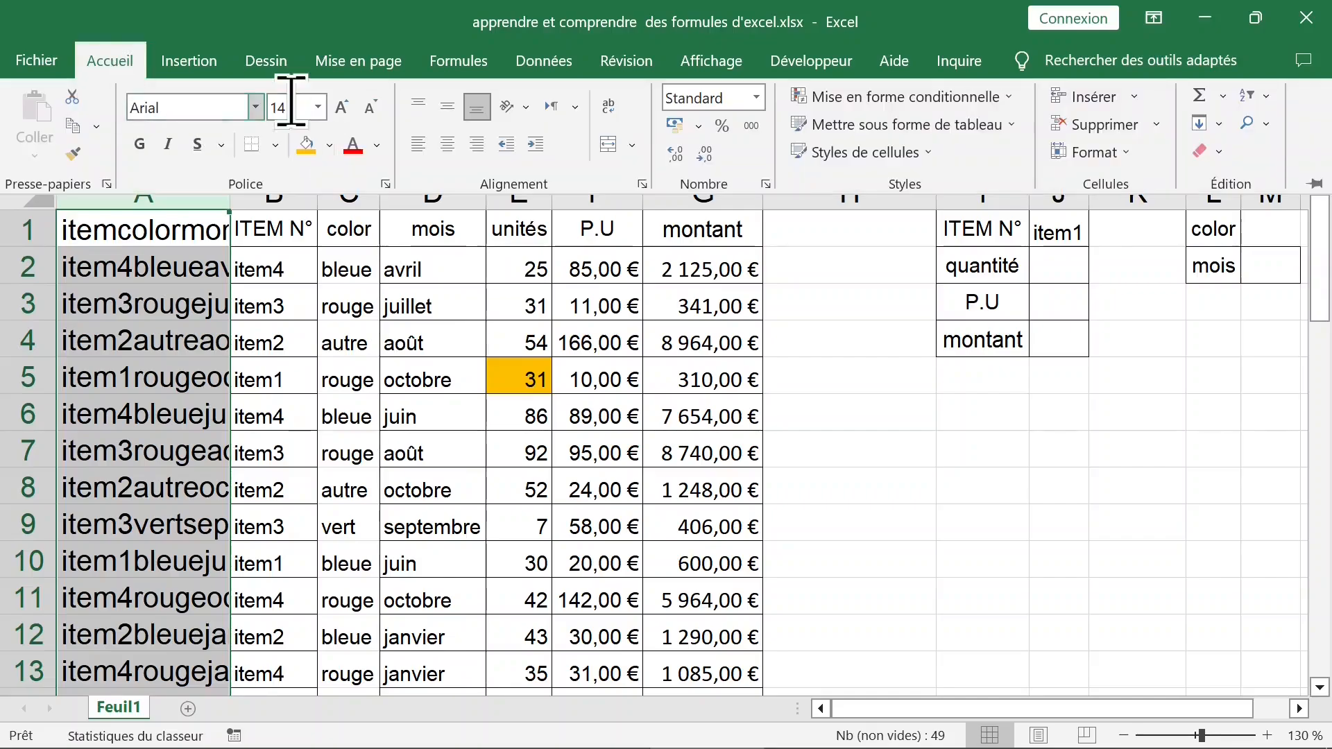
left_click(371, 108)
left_click(370, 107)
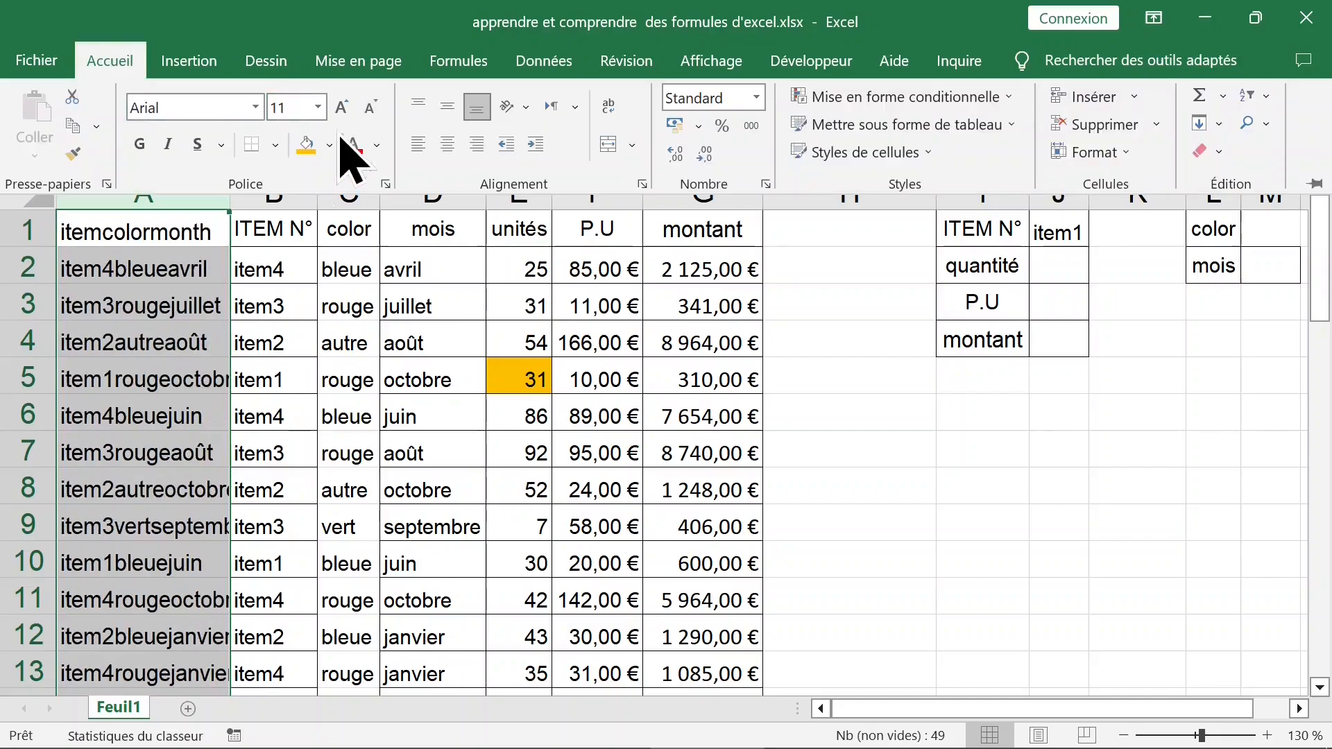
left_click(196, 219)
left_click(185, 258)
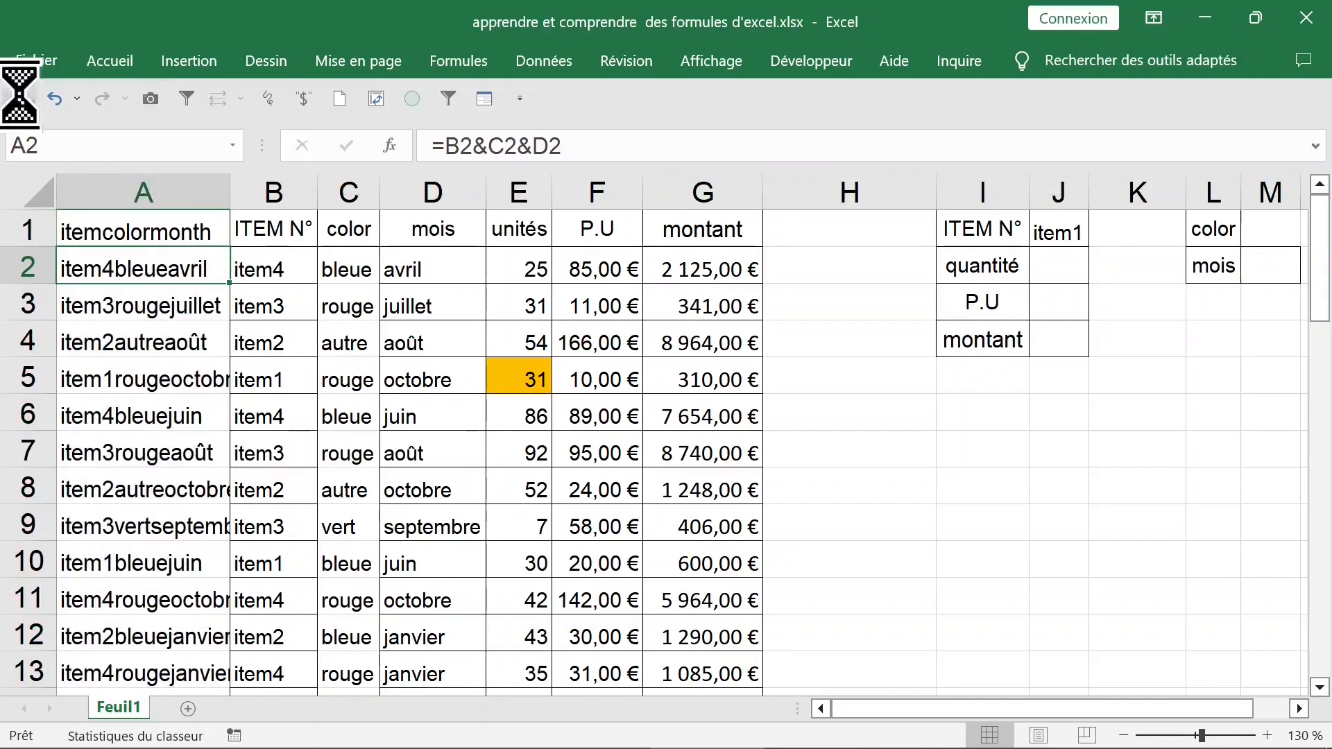
left_click(840, 265)
left_click_drag(935, 190, 873, 190)
- Start a RECHERCHEV formula in the quantité cell J2 with J1&M1&M2 as the lookup value
left_click(999, 264)
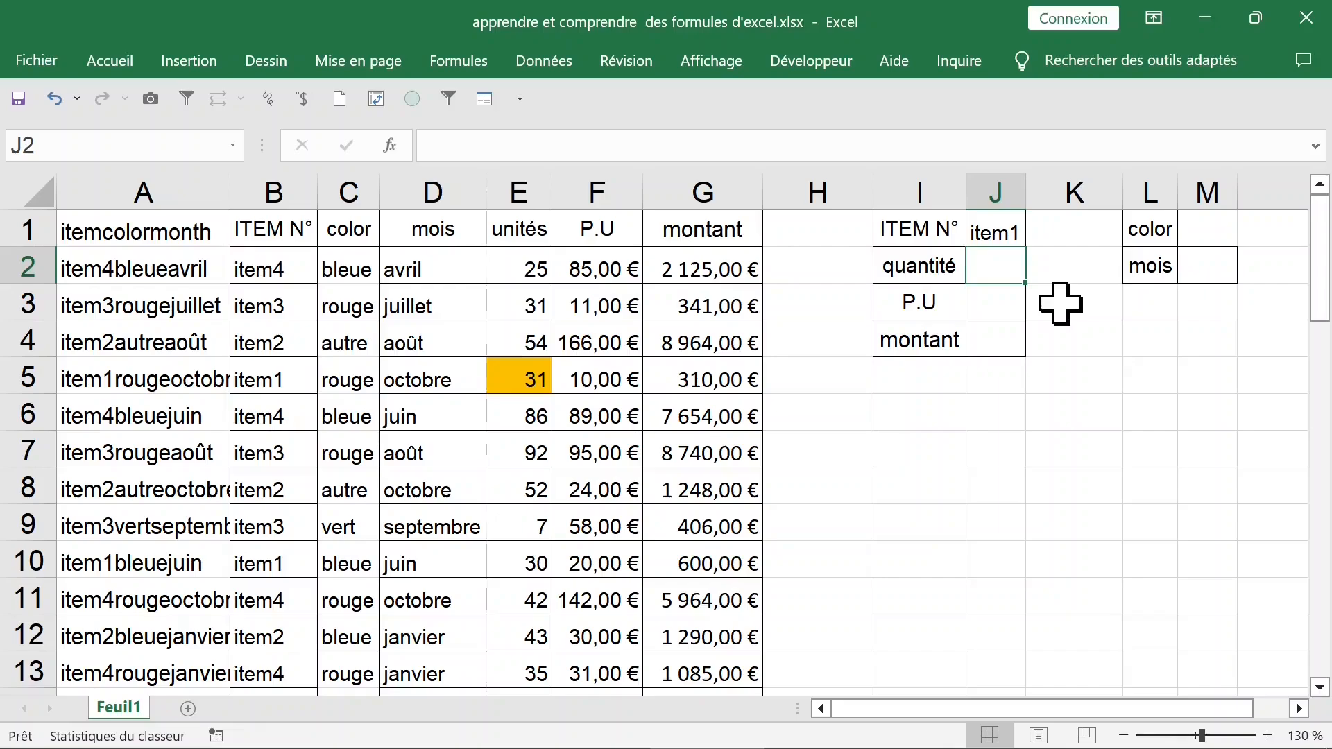
type("=rec")
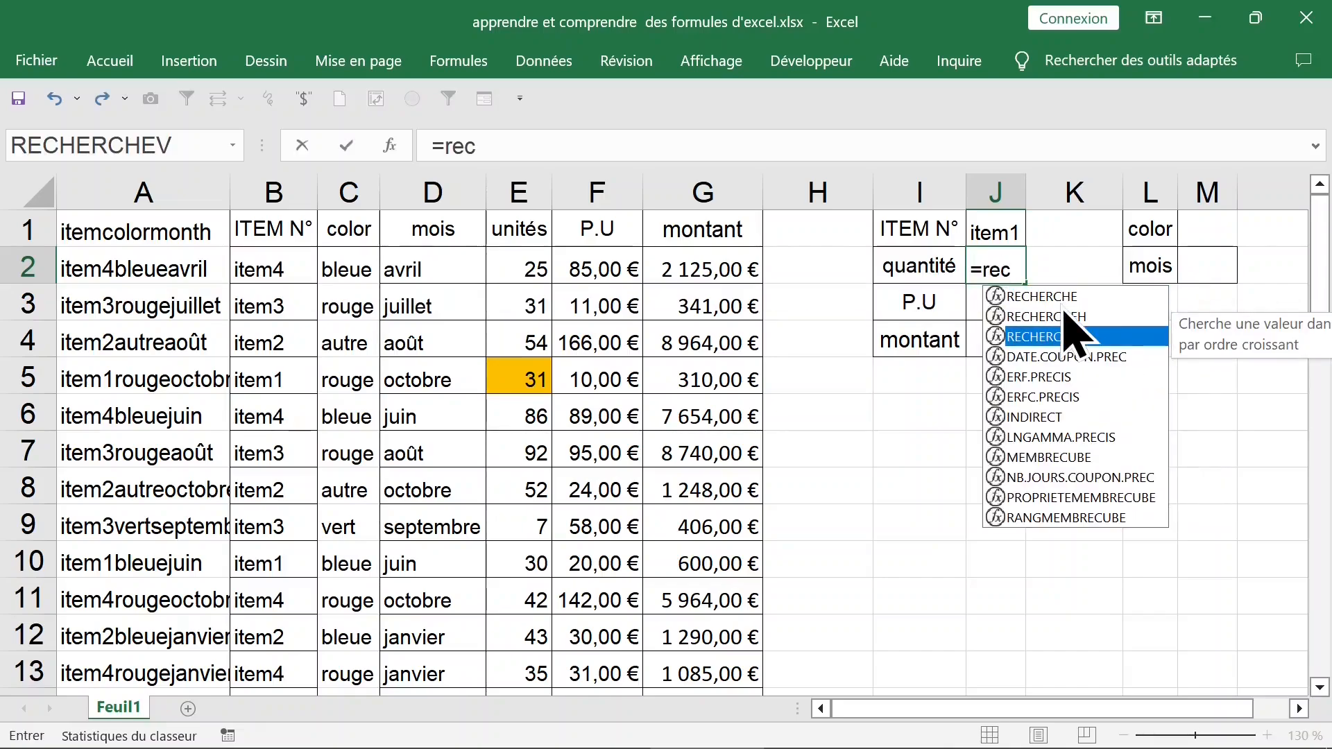
double_click(1068, 337)
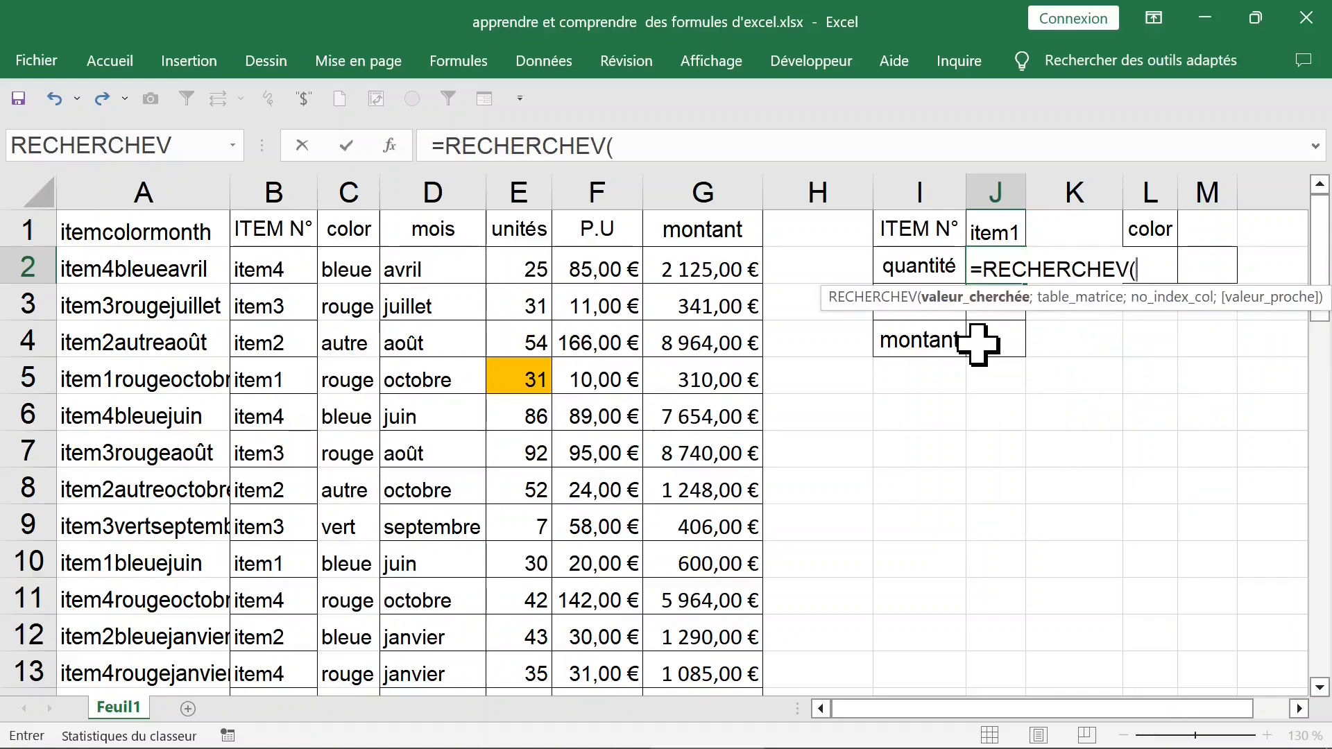
left_click(1010, 224)
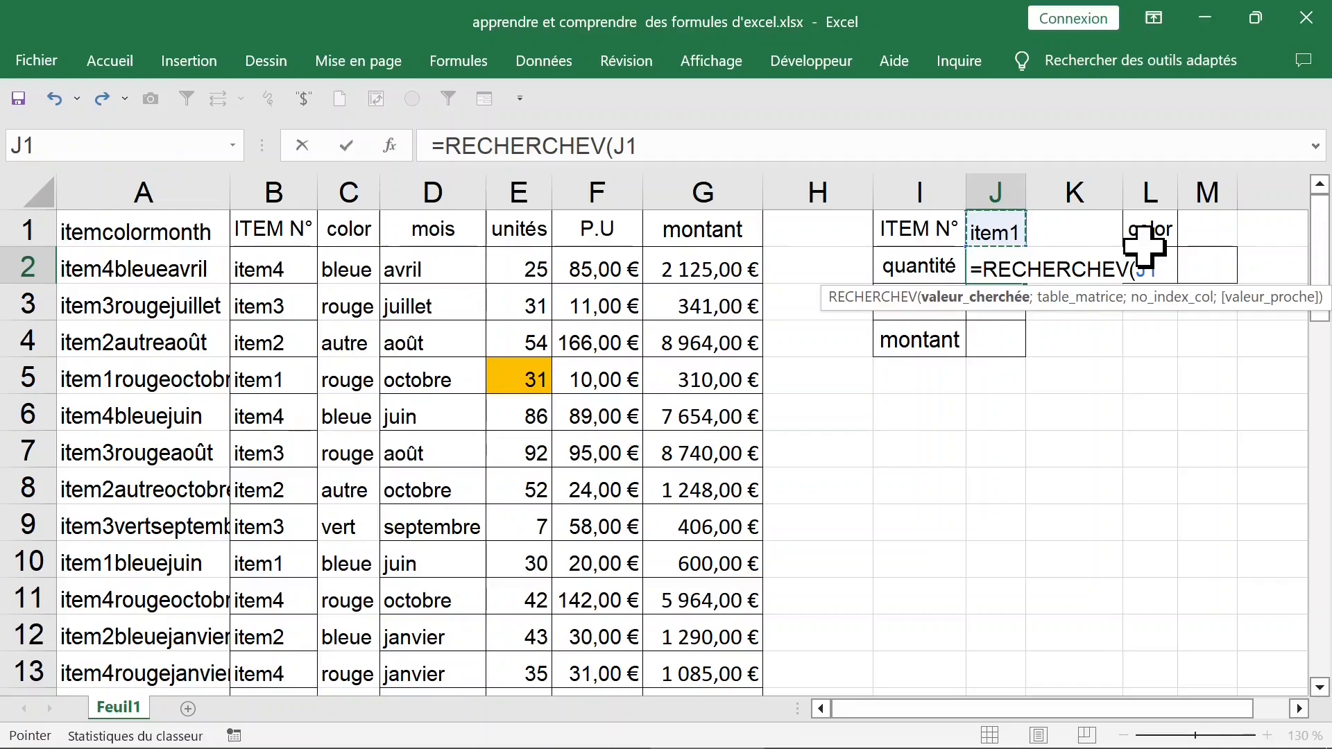
type("&")
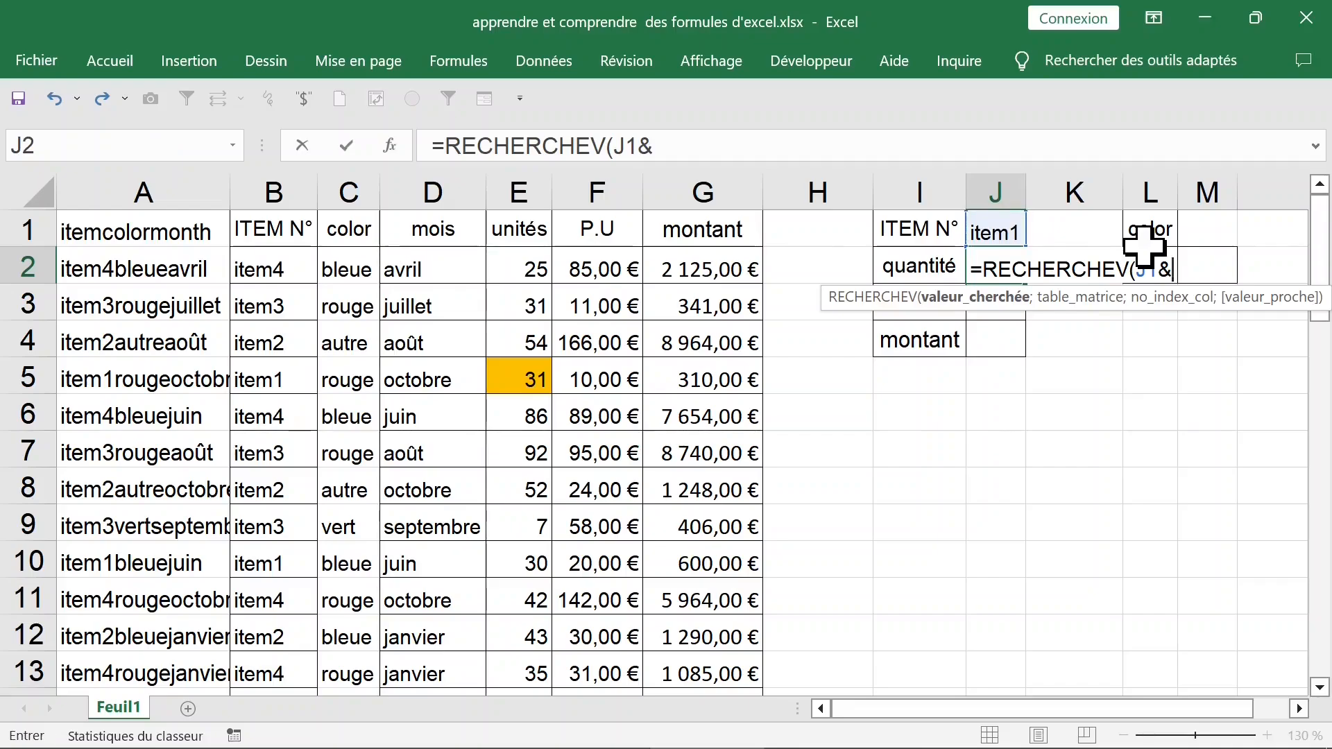
left_click(1211, 230)
type("&")
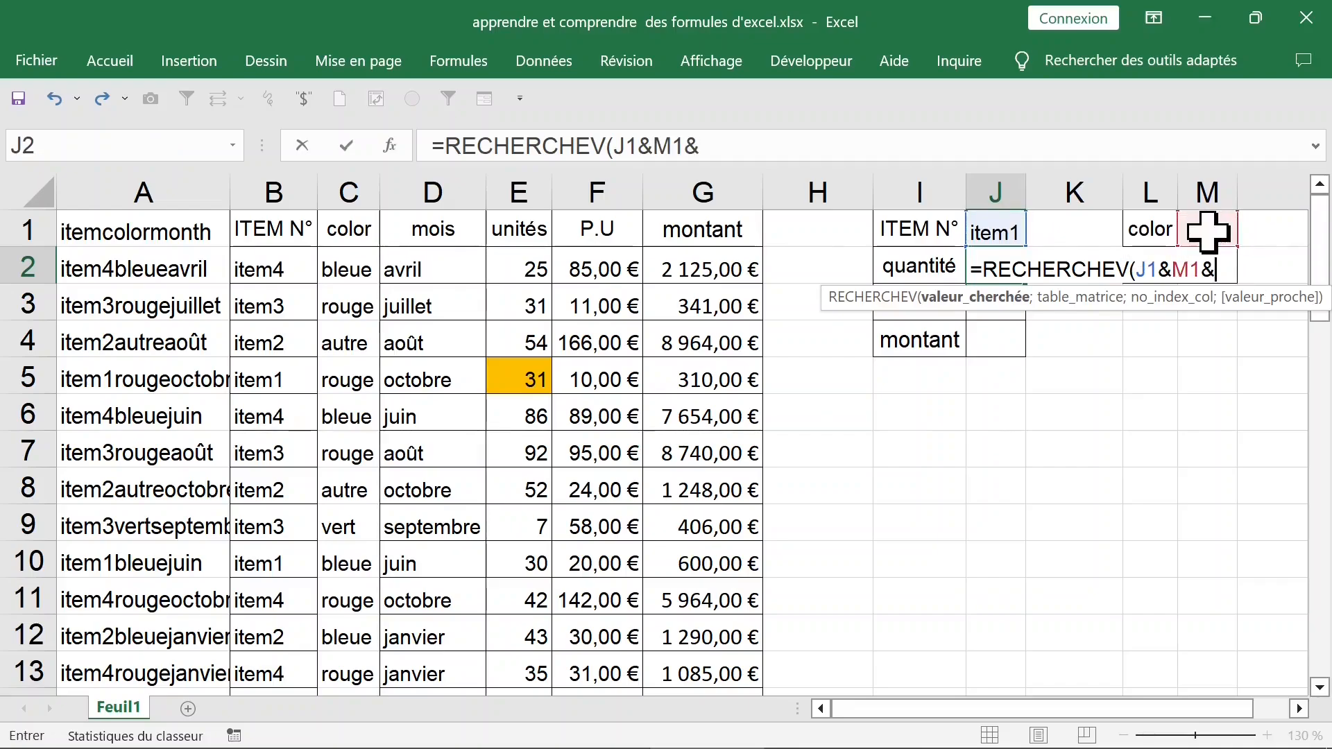
left_click(1272, 267)
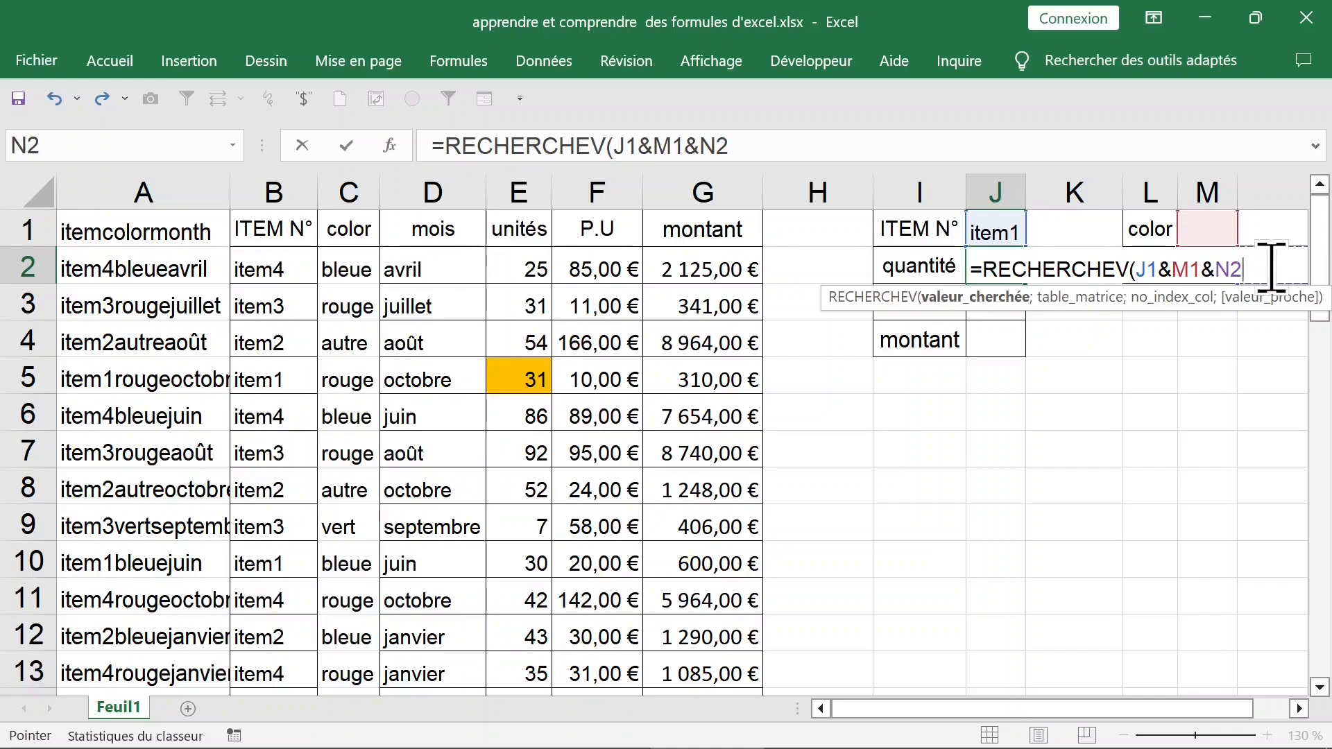
key("Down")
key("Left")
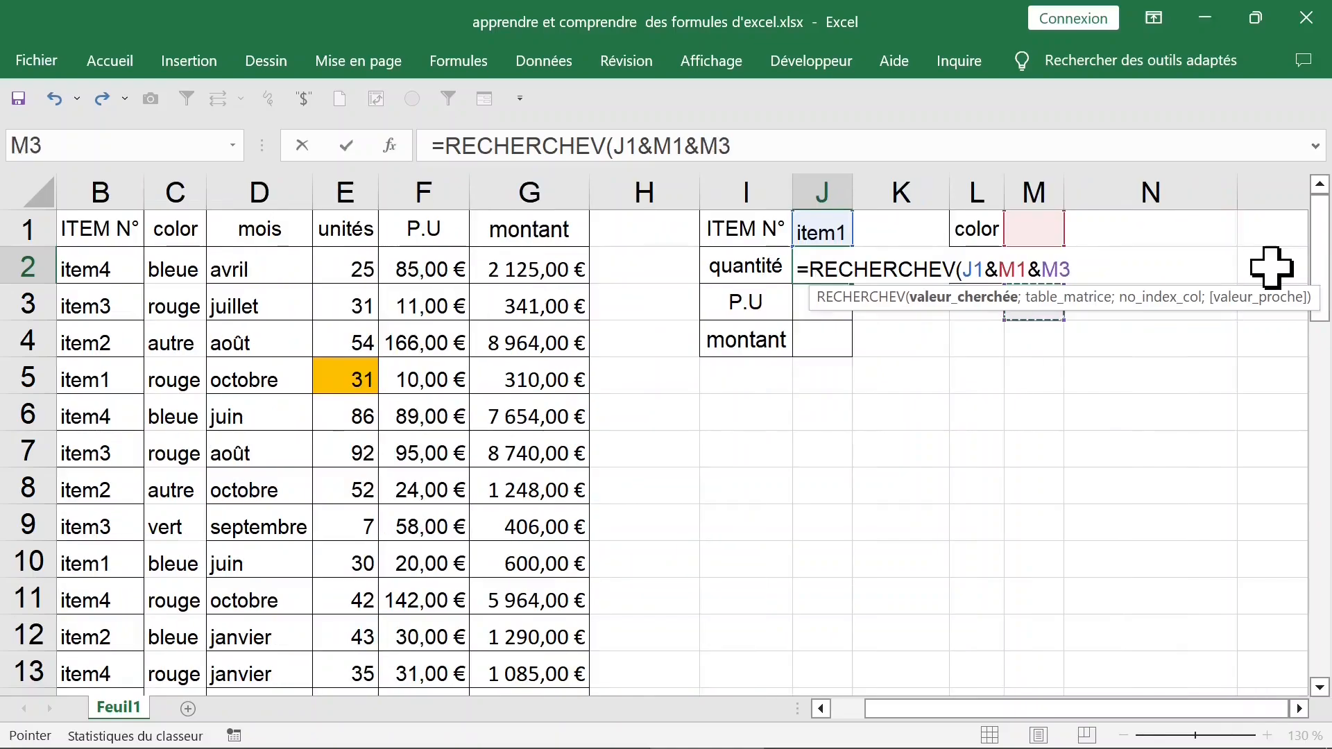
key("Up")
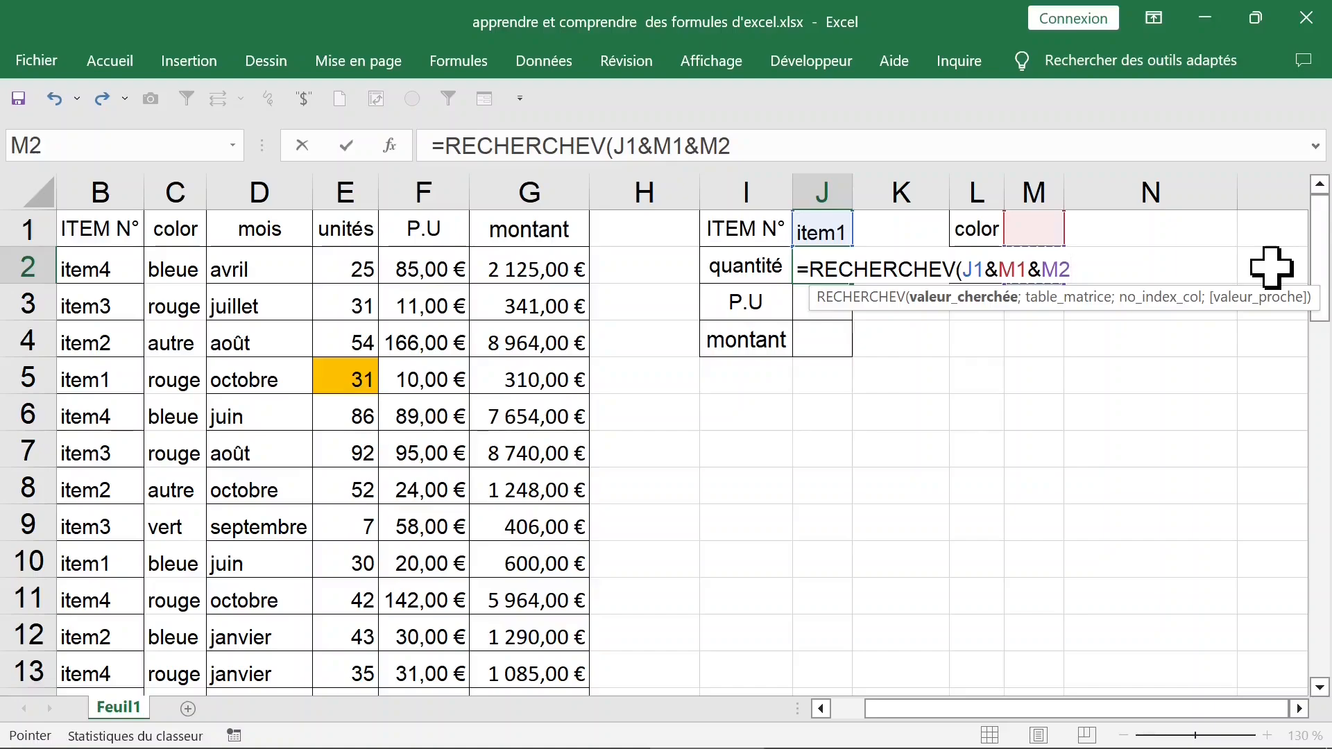
key("Up")
key("Down")
type(";")
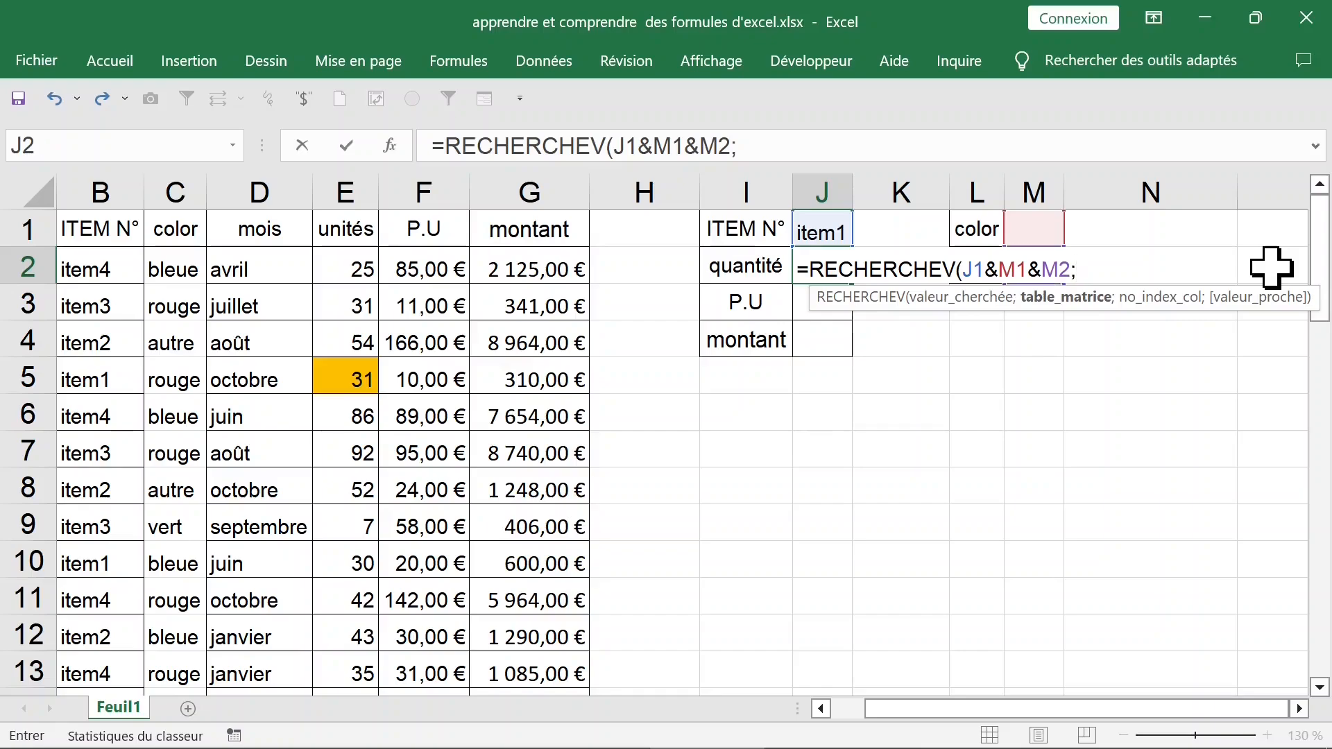
- Complete the J2 formula with the absolute table range $A$1:$G$49, column index 5 and exact match 0
left_click(106, 232)
key("Left")
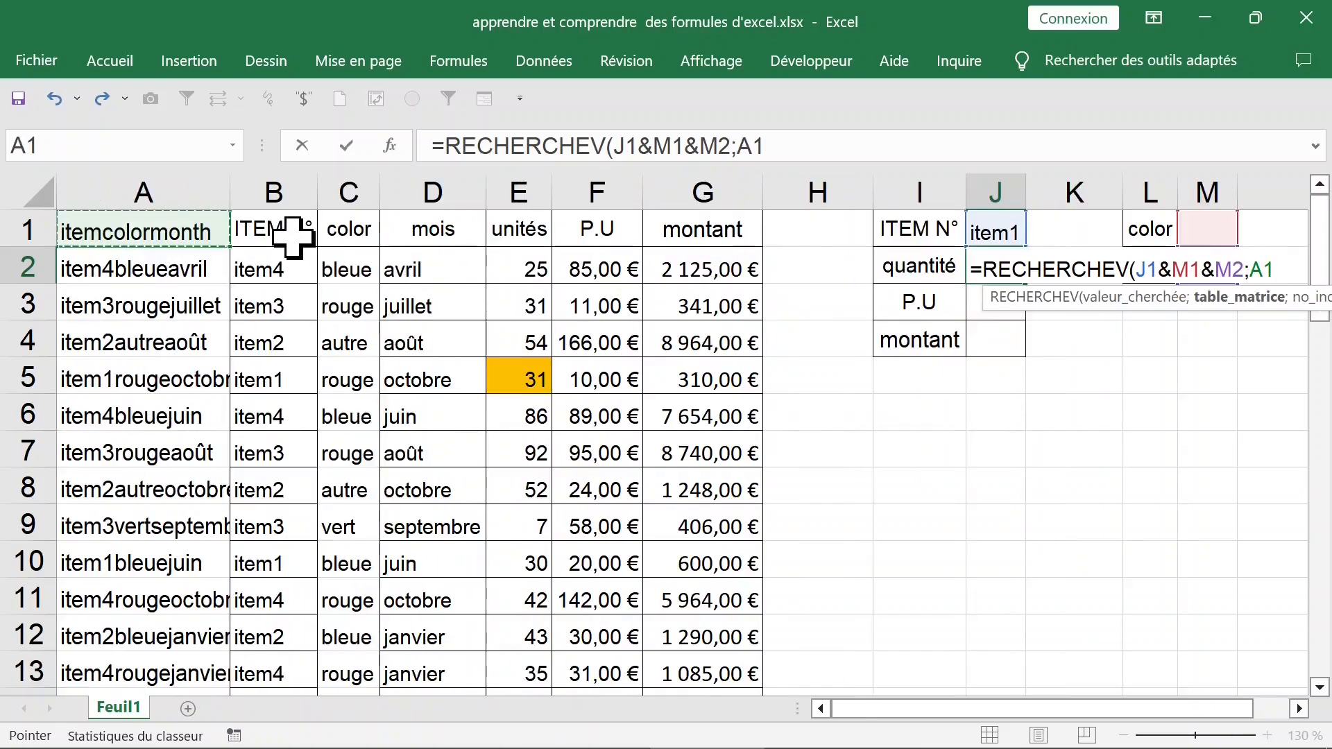
key("ctrl+shift+Right")
key("ctrl+shift+Down")
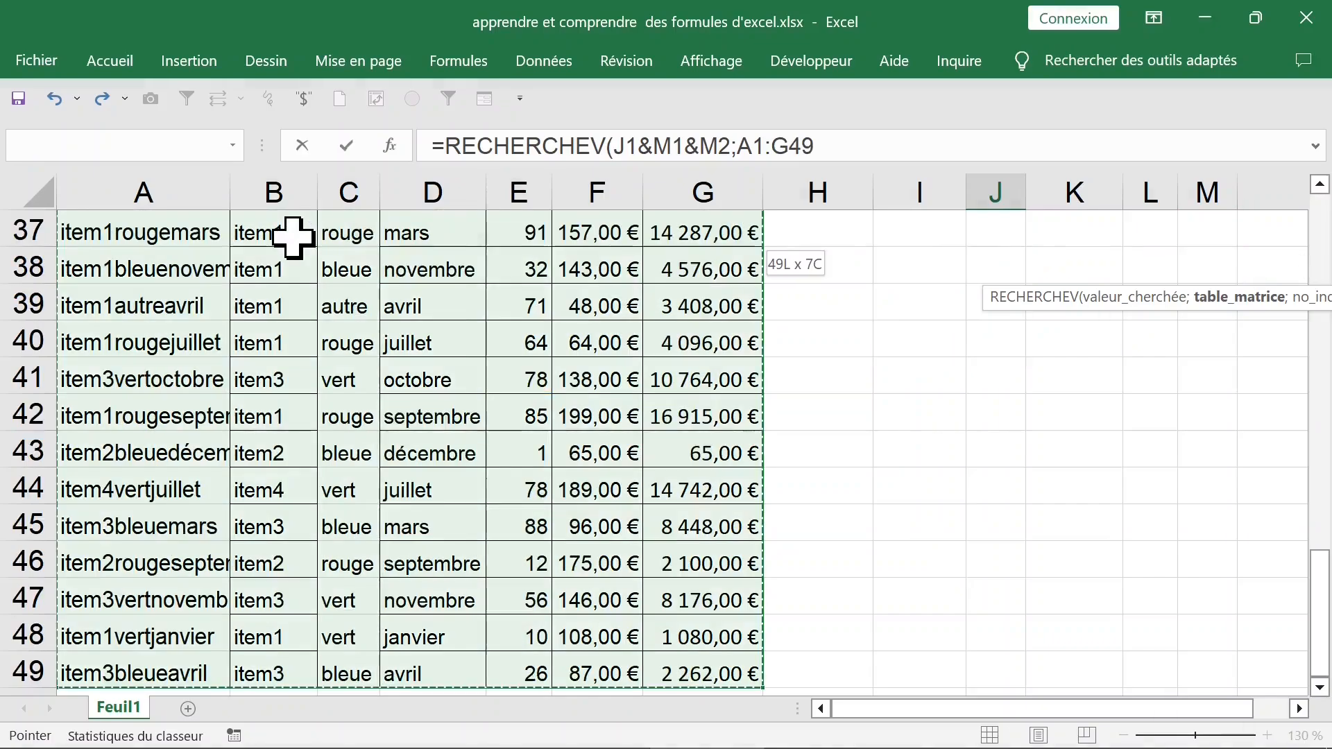
scroll(293, 238, "up", 12)
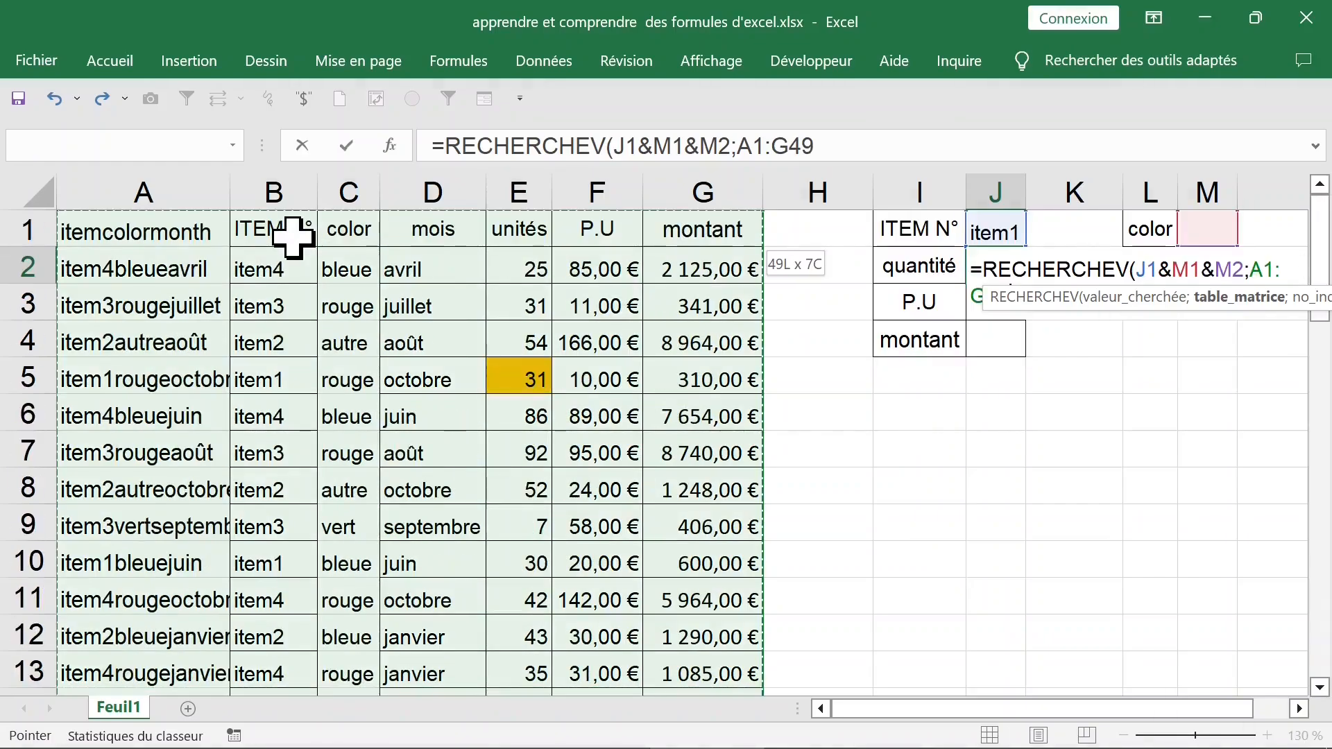
key("F4")
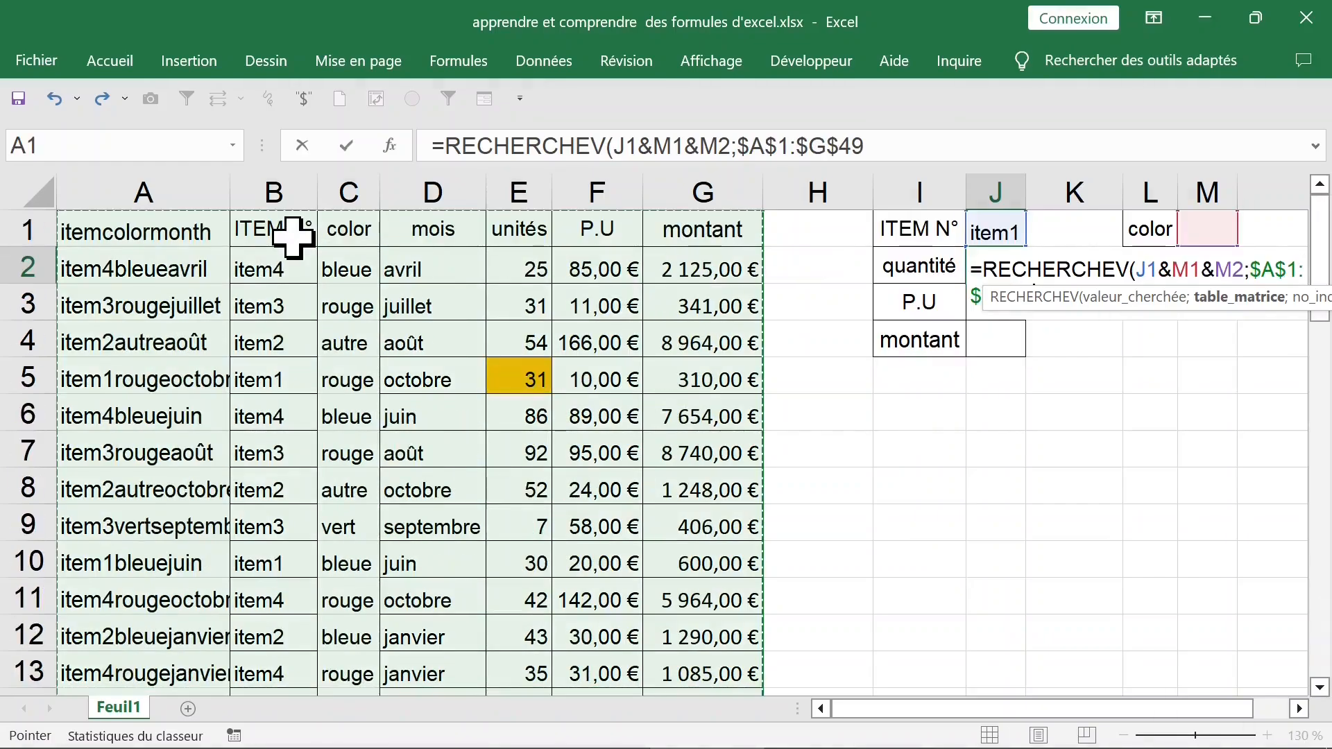
type(";")
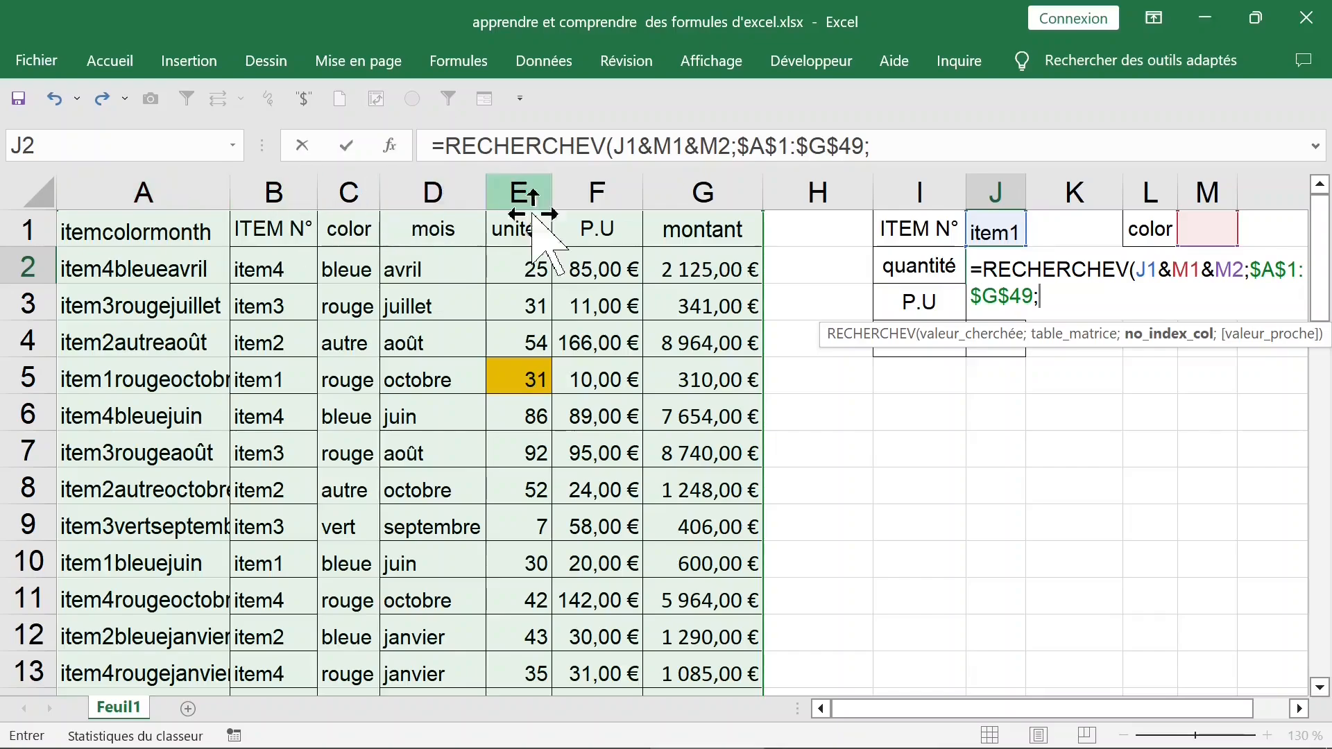
type(";")
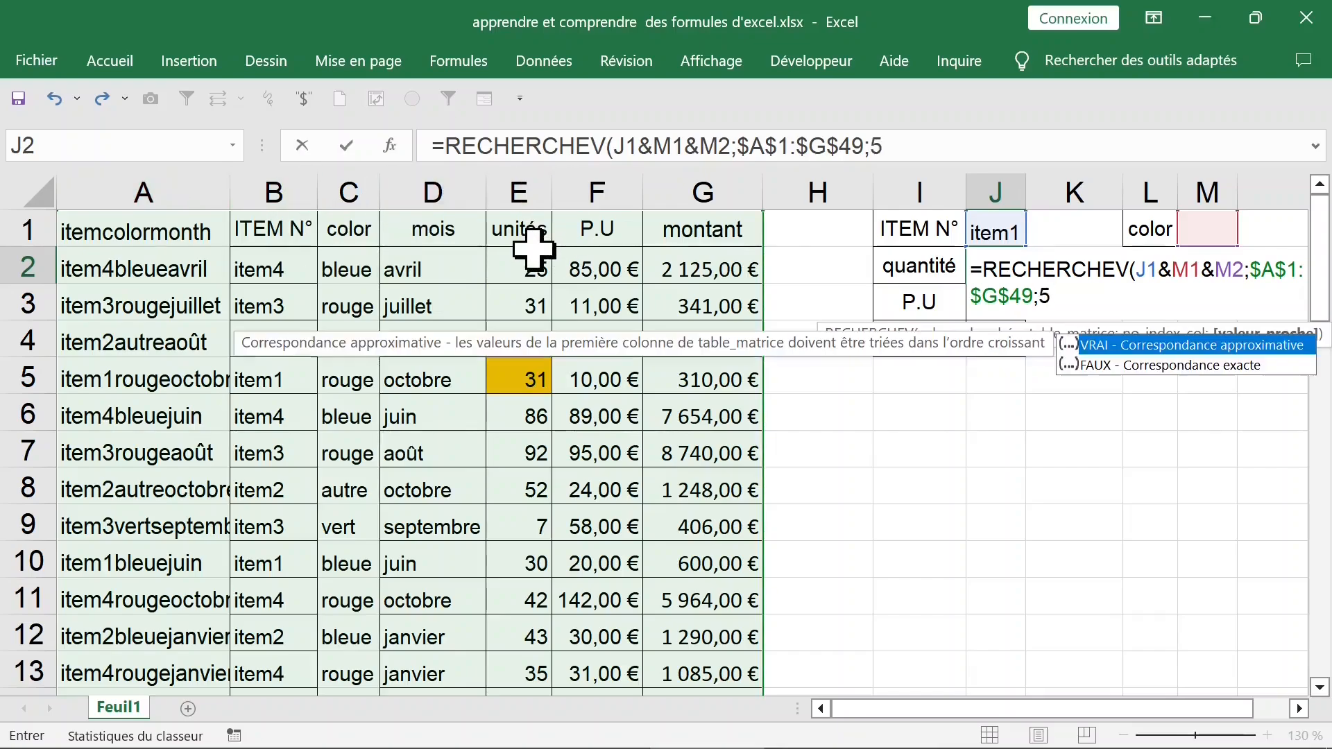
type("0)")
key("Return")
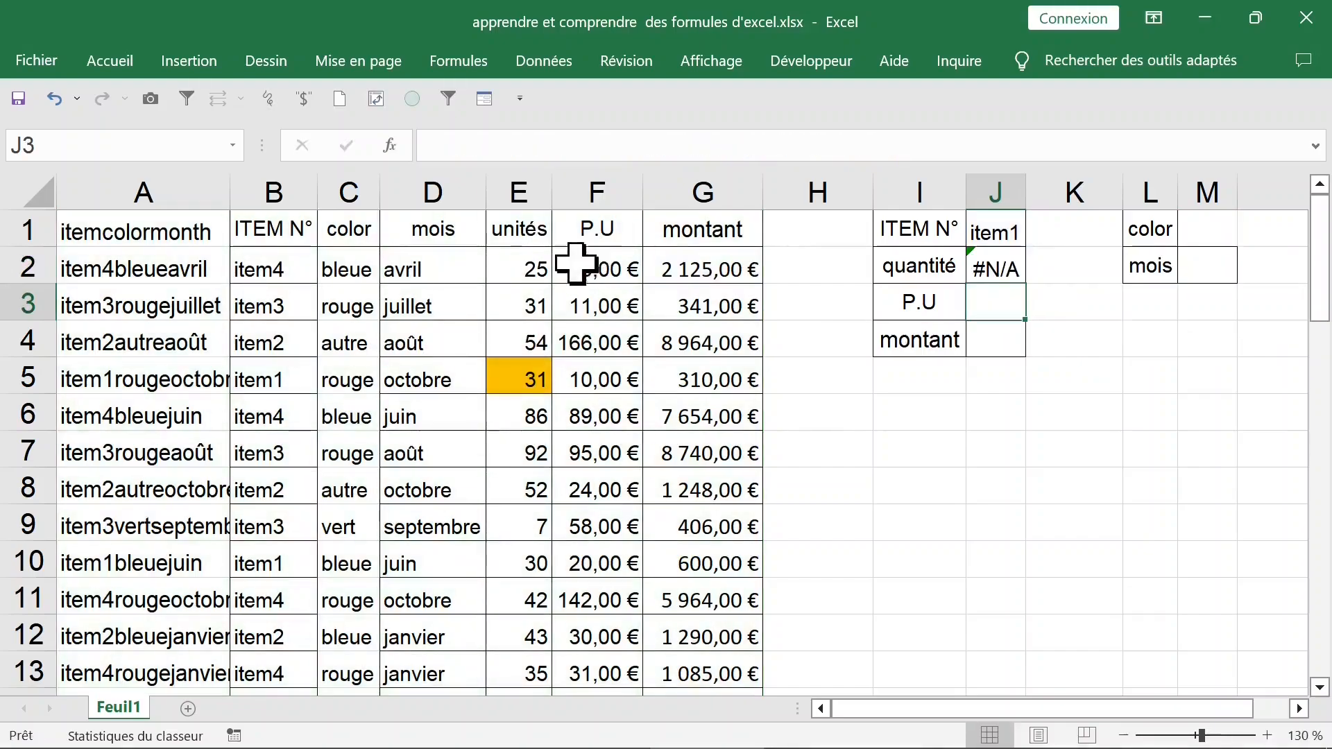
- Set the lookup criteria to color vert in M1, item3 in J1 and mois septembre in M2
left_click(1195, 236)
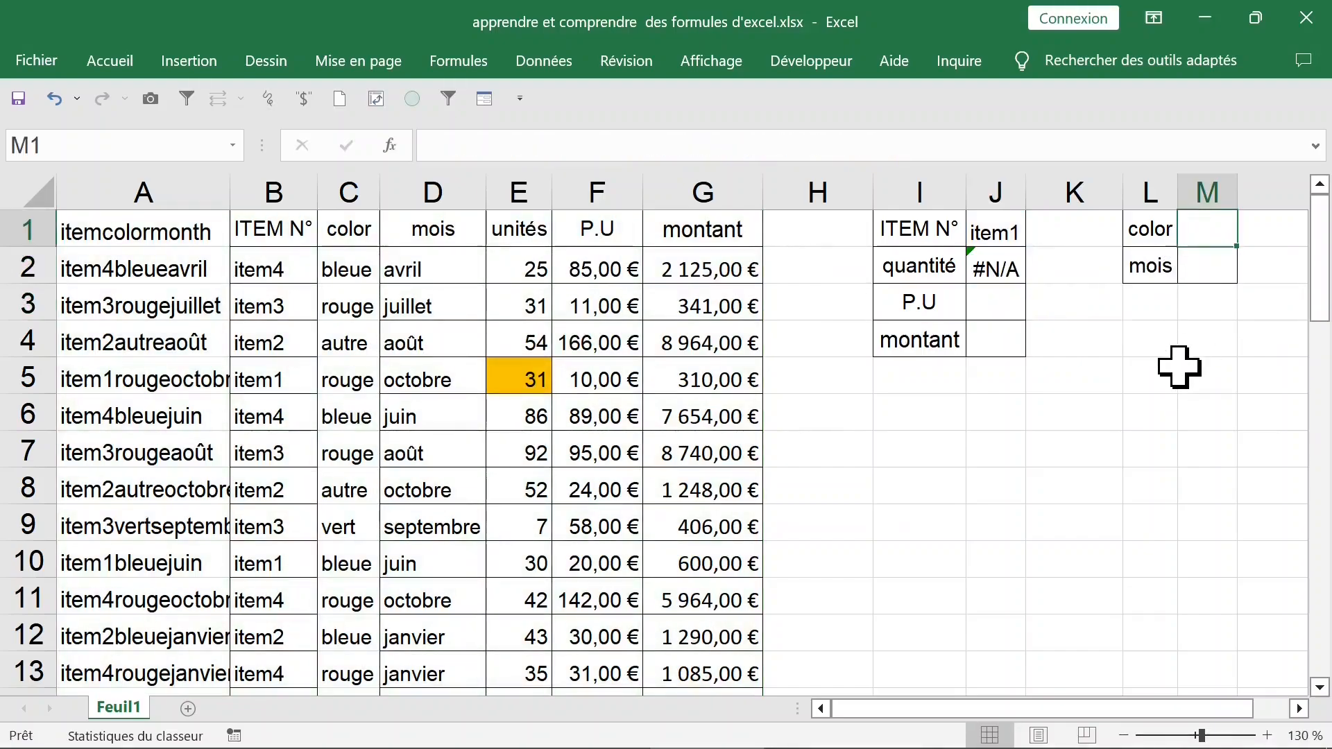
type("vert")
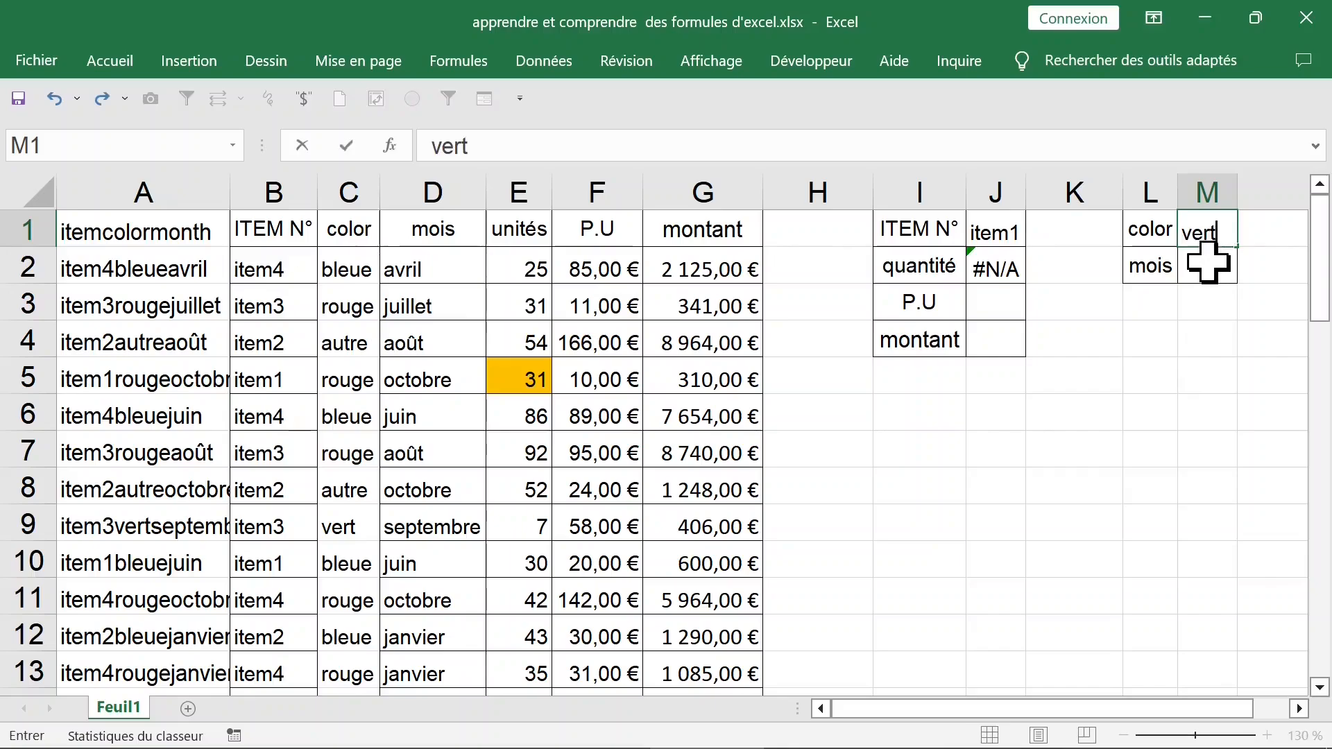
key("Return")
left_click(997, 231)
type("it")
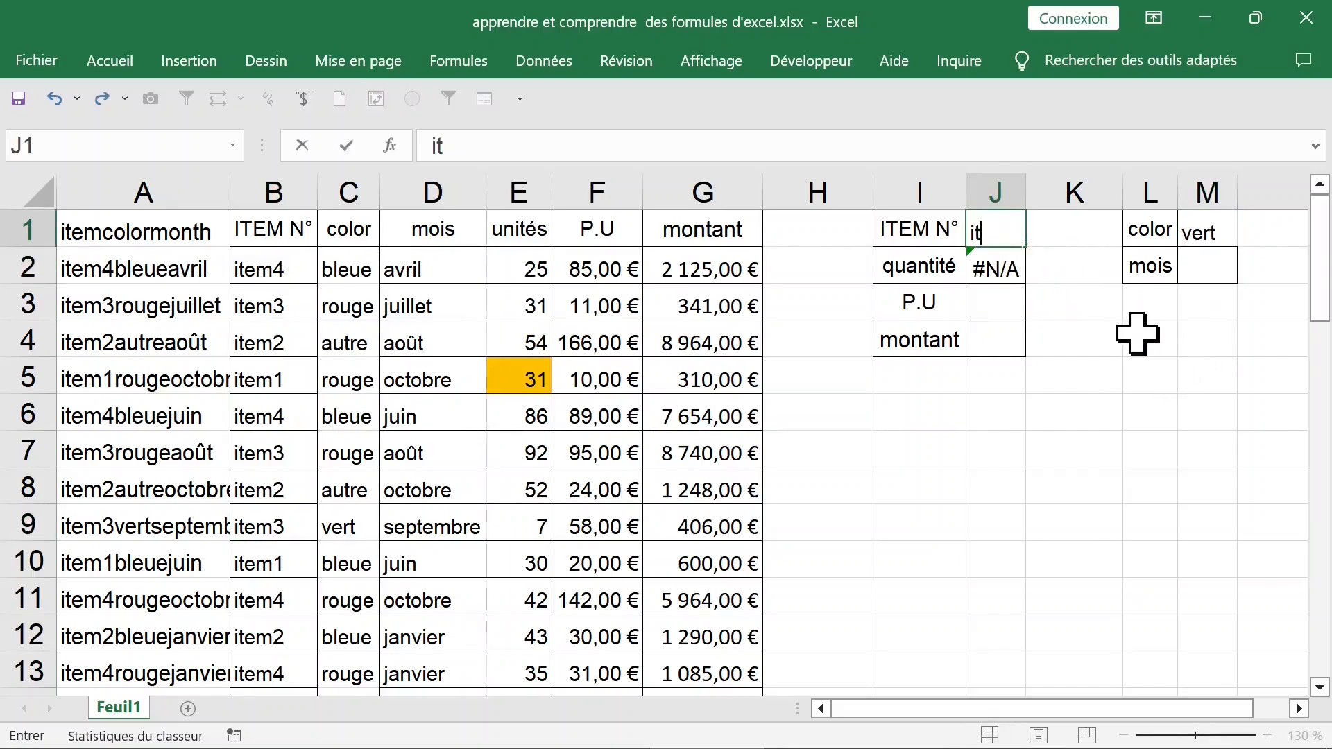
type("em3")
left_click(669, 517)
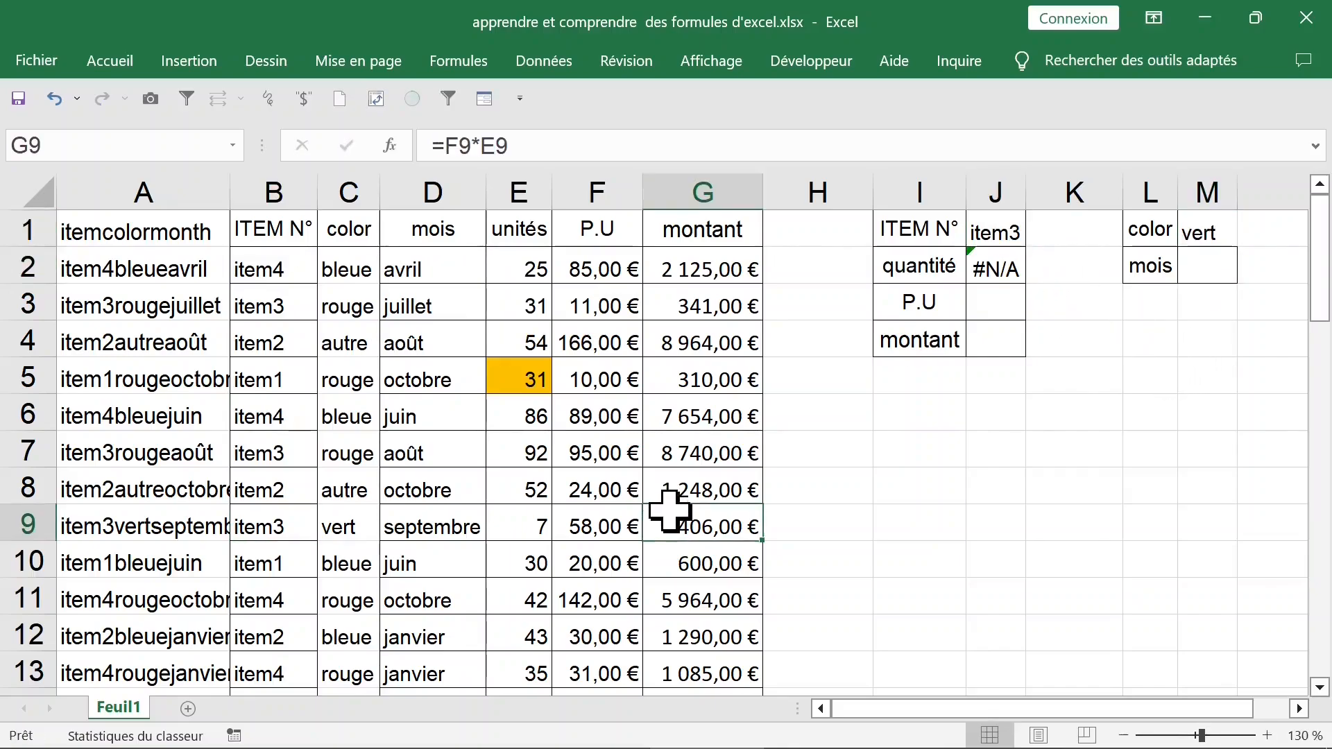
left_click(274, 524)
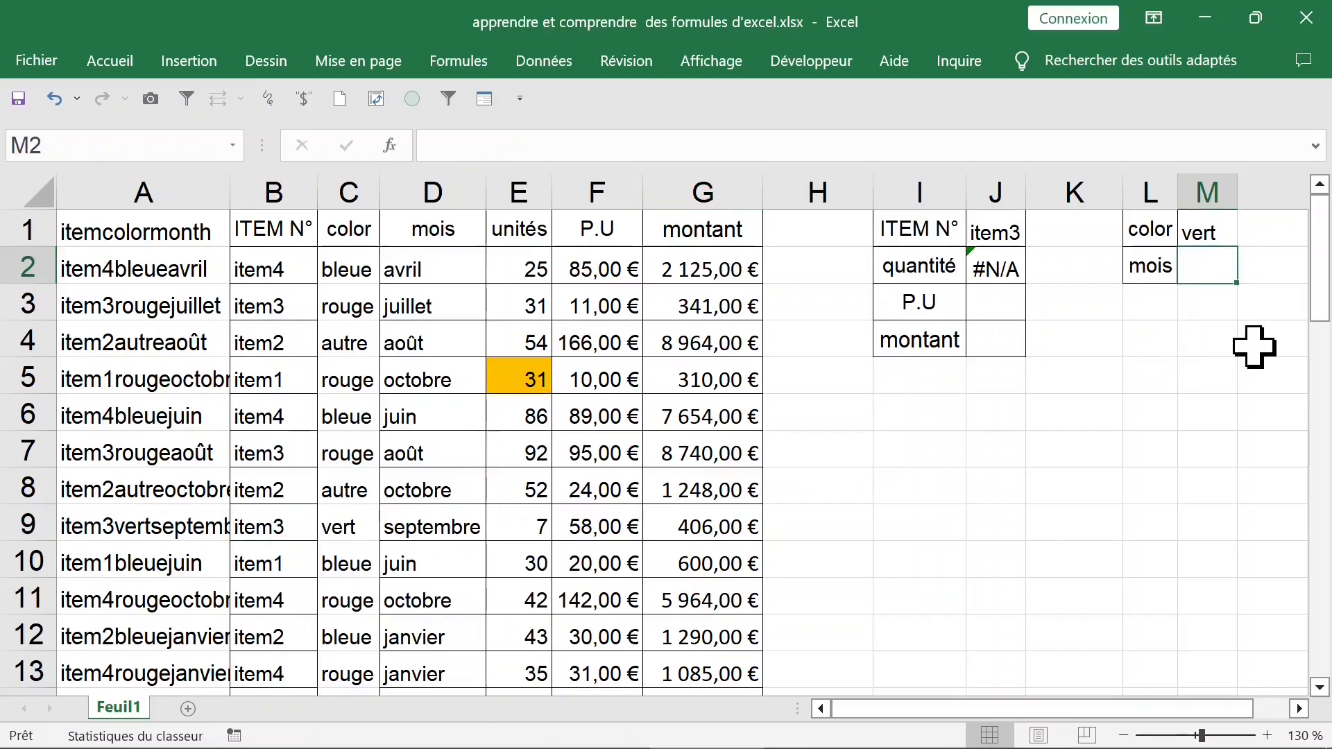
type("septembre")
key("Return")
left_click(1004, 270)
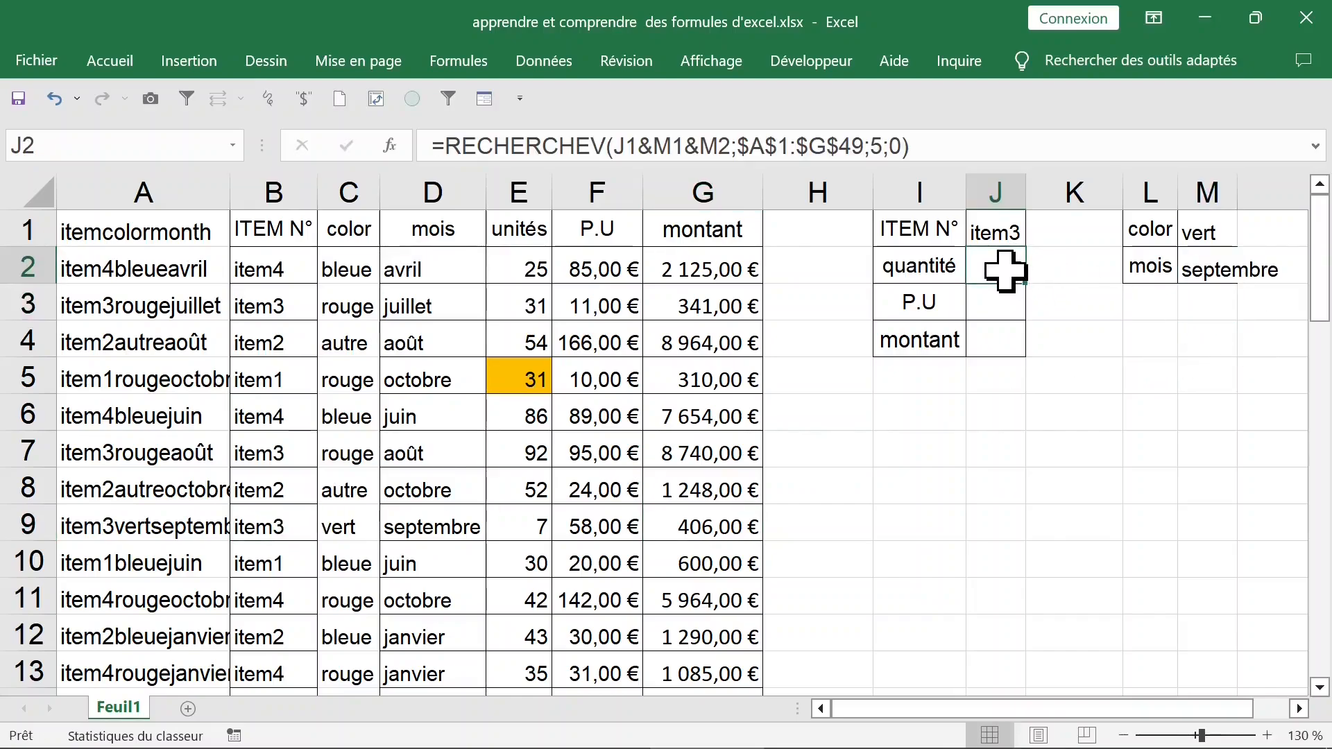
- Set the unités value of the item3 vert septembre row (E9) to 42
left_click(523, 529)
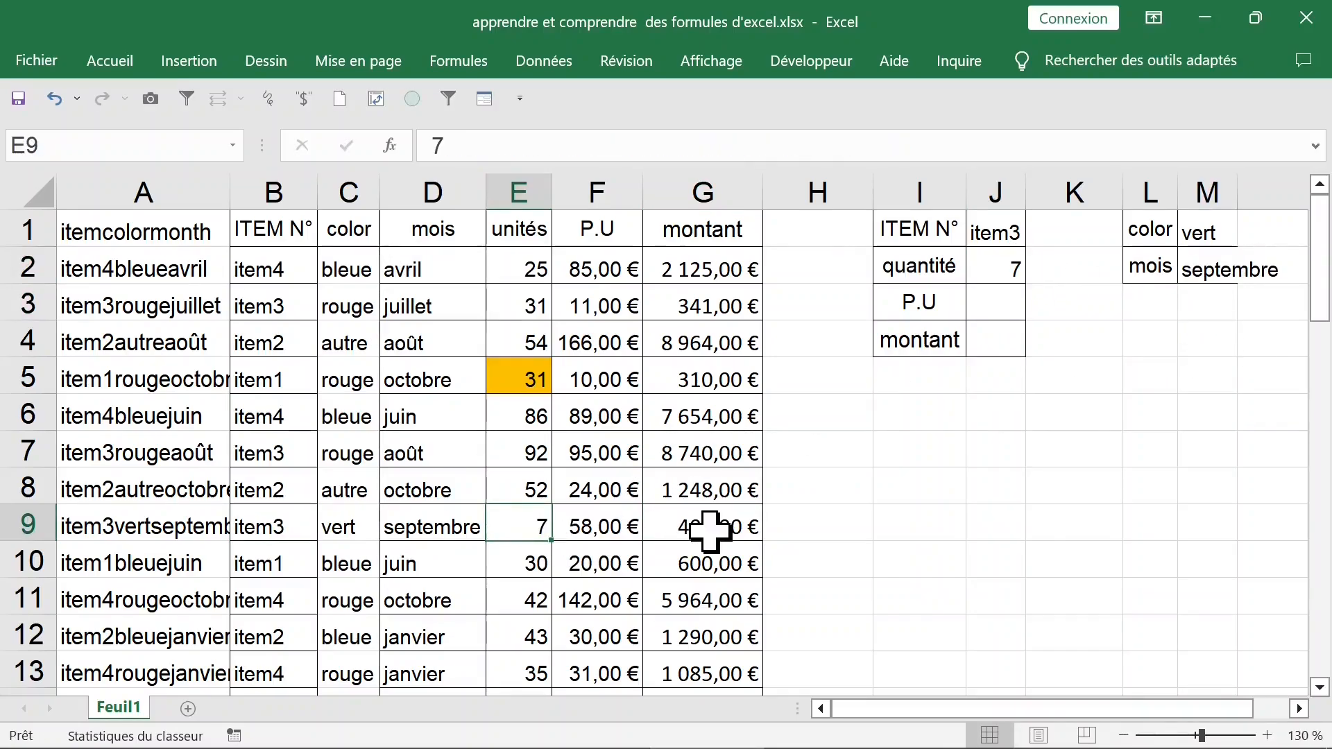
type("42")
key("Return")
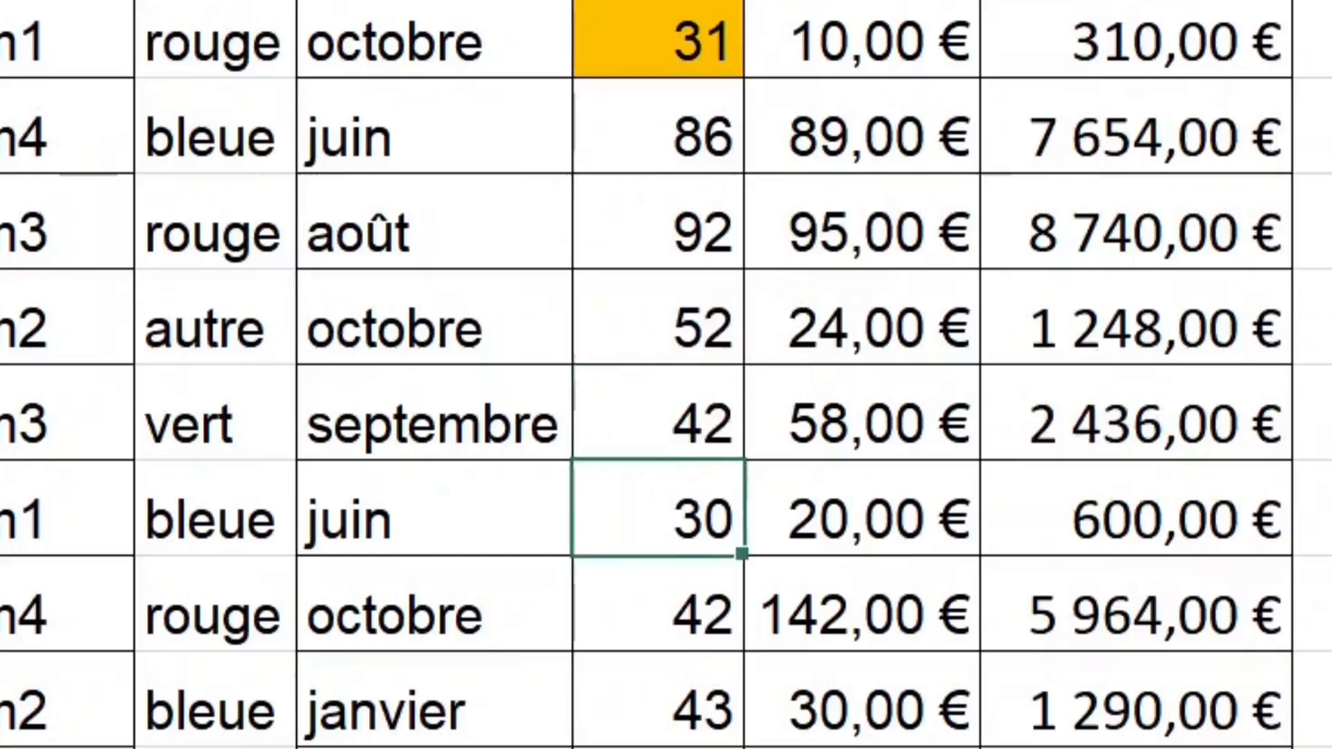
- Copy the RECHERCHEV expression of the quantité formula in J2 without its equals sign, leaving the cell unchanged
left_click(909, 302)
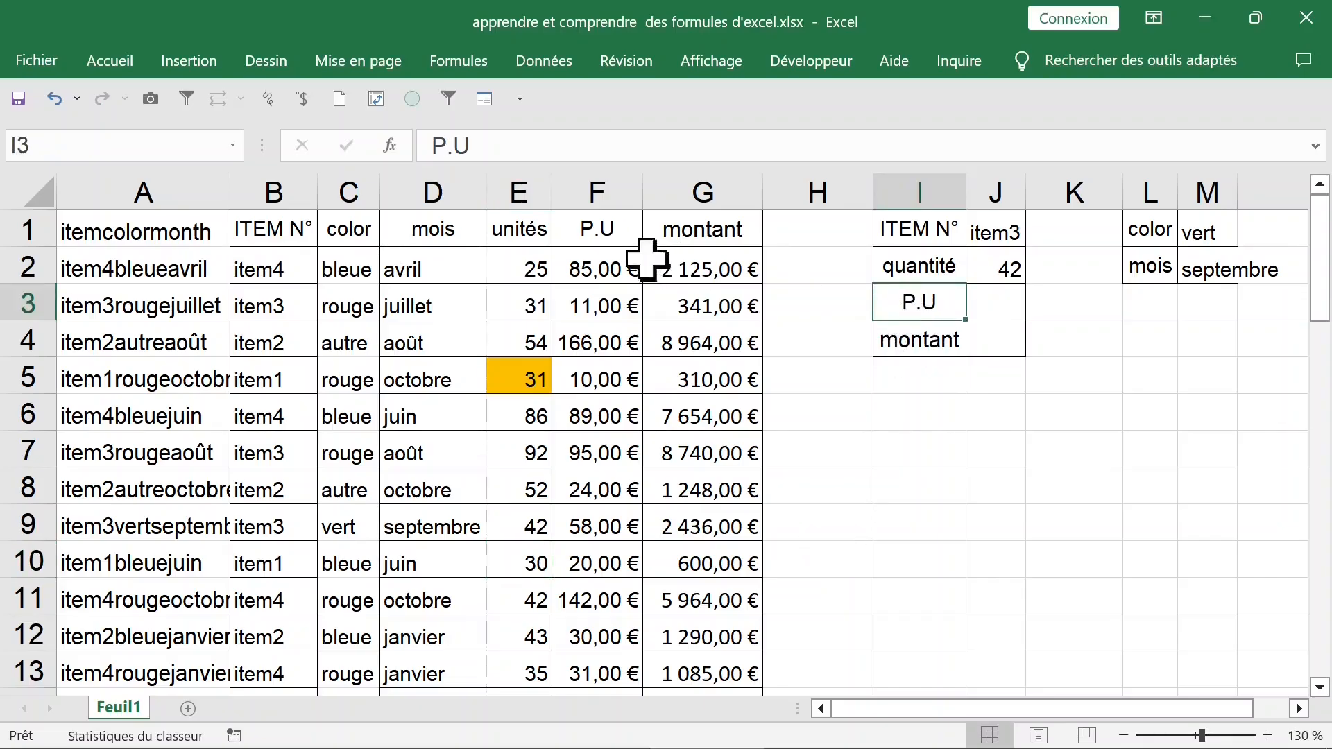
left_click(1008, 269)
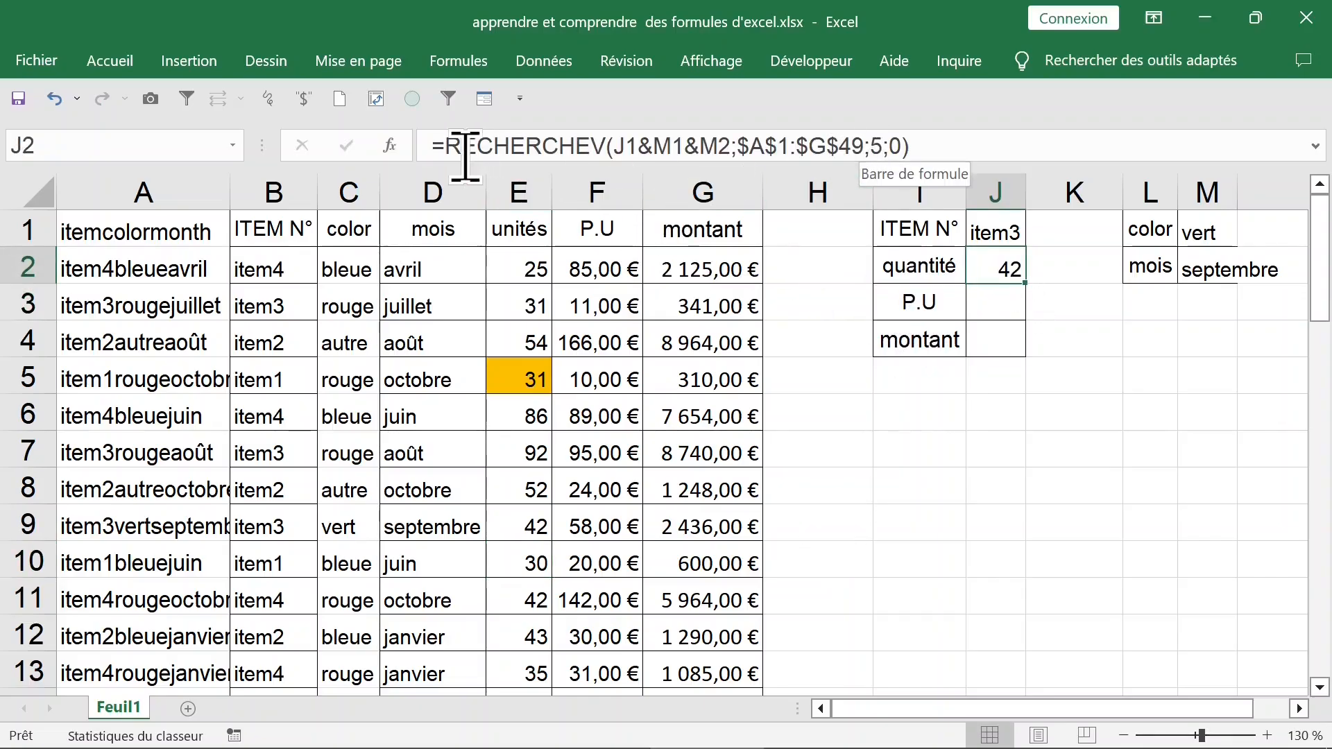
left_click_drag(442, 145, 977, 154)
key("ctrl+c")
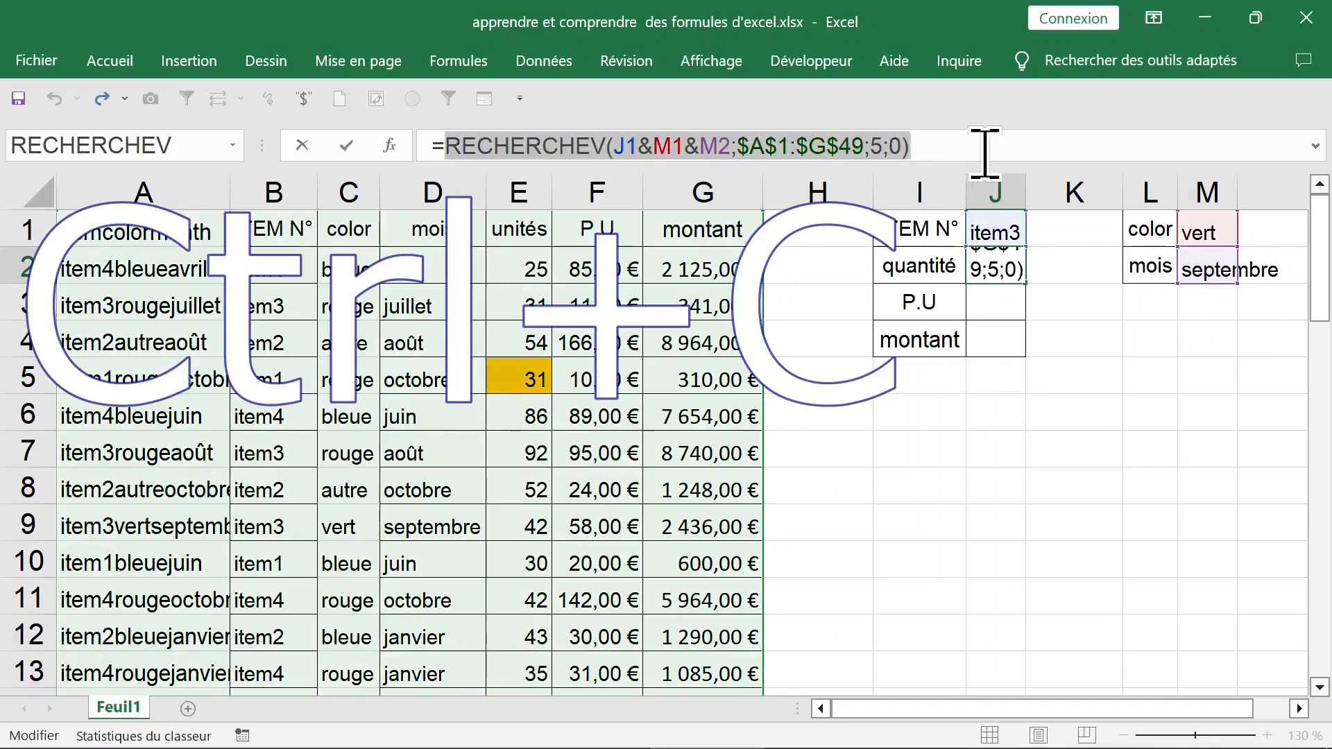
key("ctrl+v")
key("Escape")
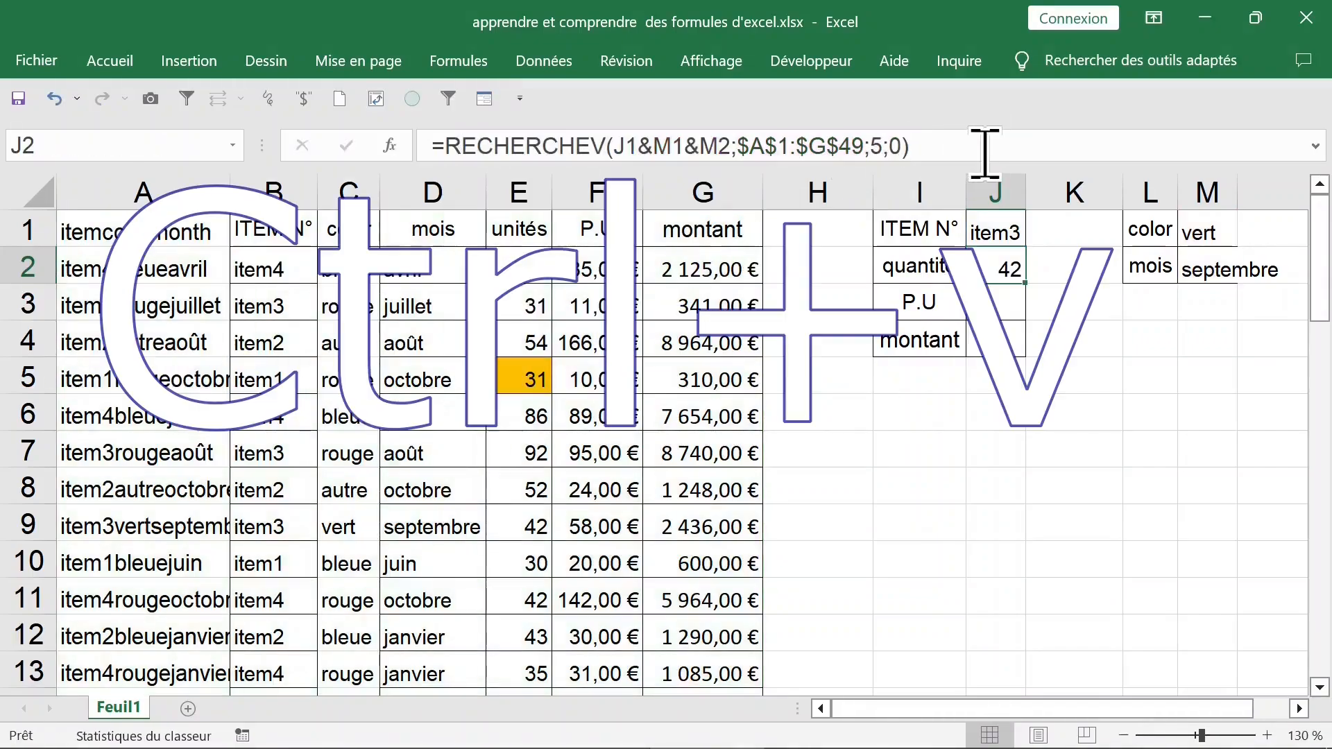
- Paste the copied expression into the P.U cell J3, set its column index to 6 and add the leading equals sign
left_click(1004, 306)
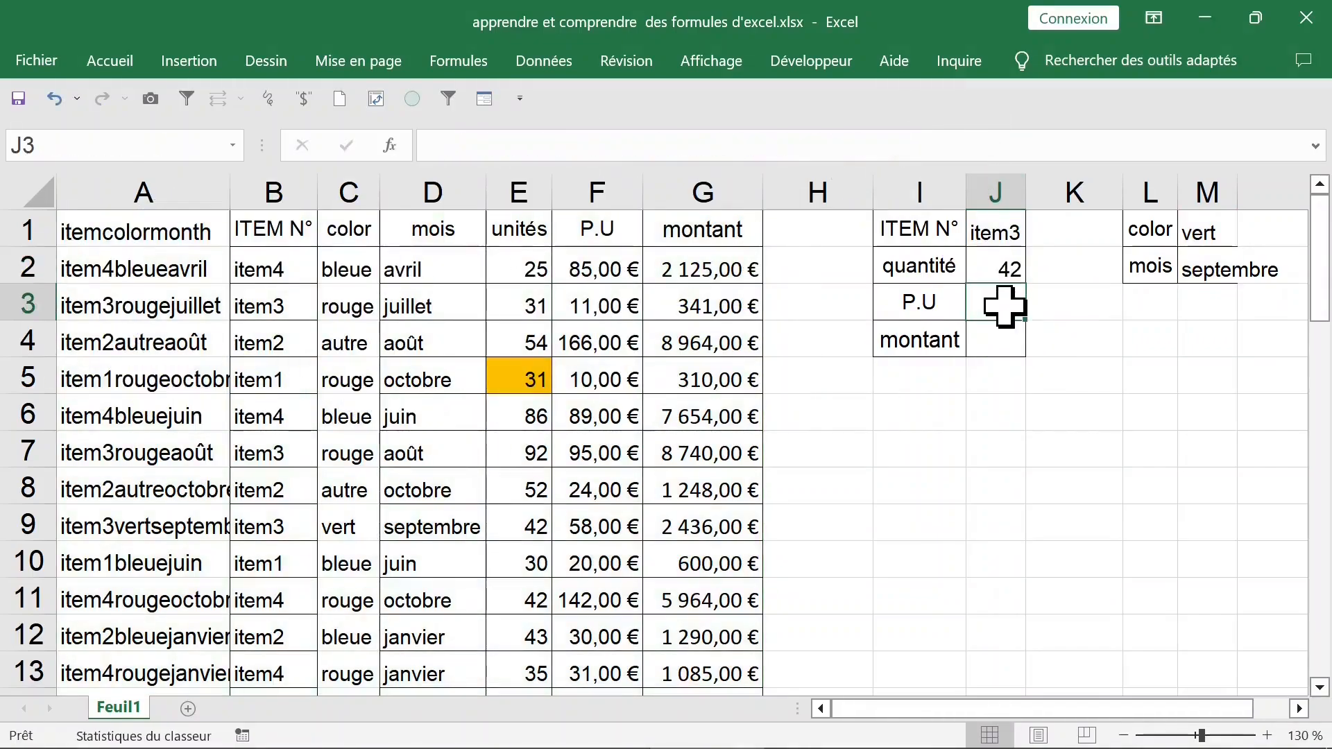
key("ctrl+v")
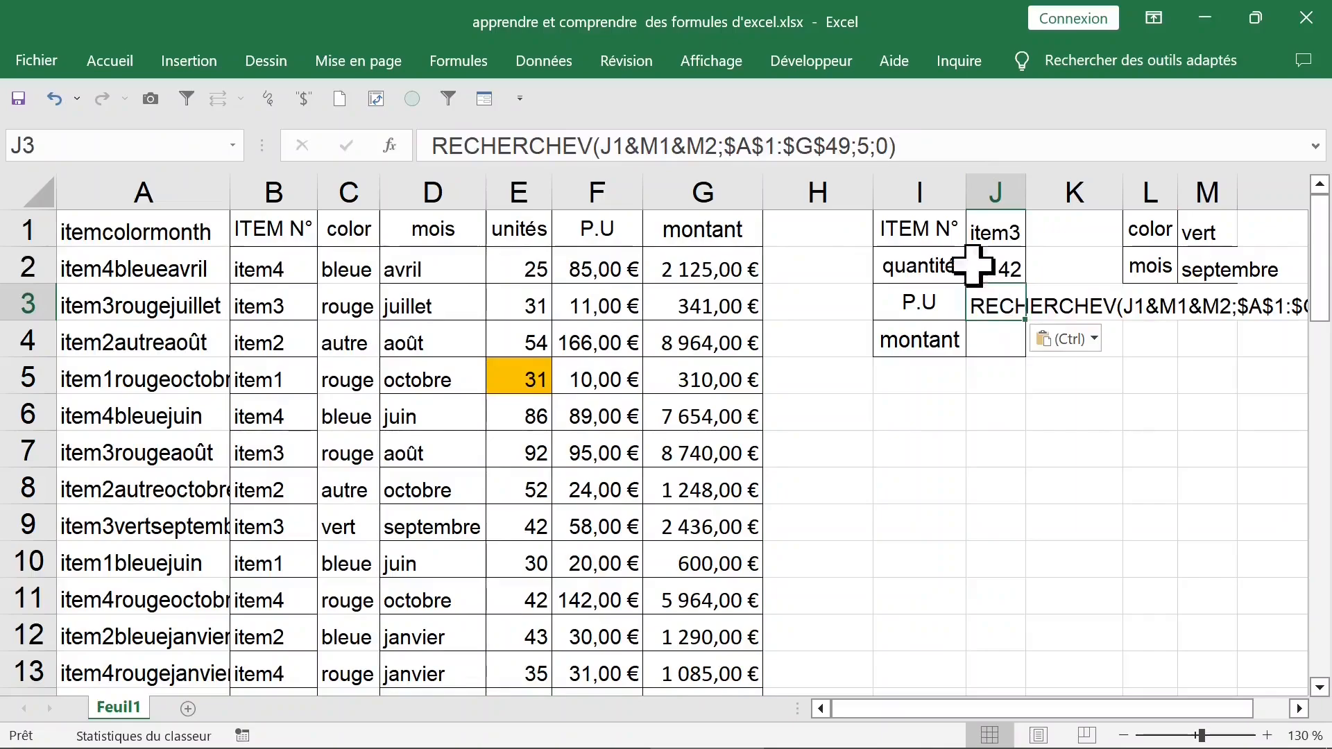
left_click(872, 146)
key("BackSpace")
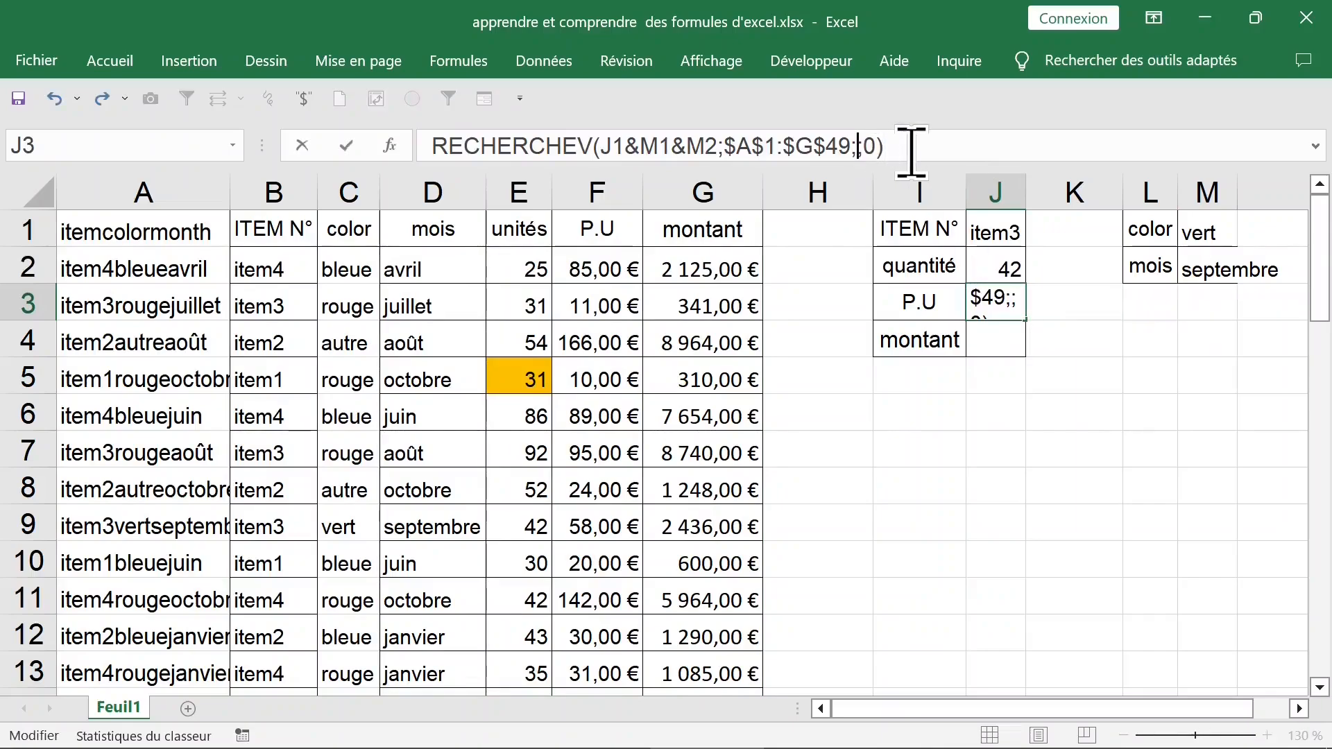
type("6")
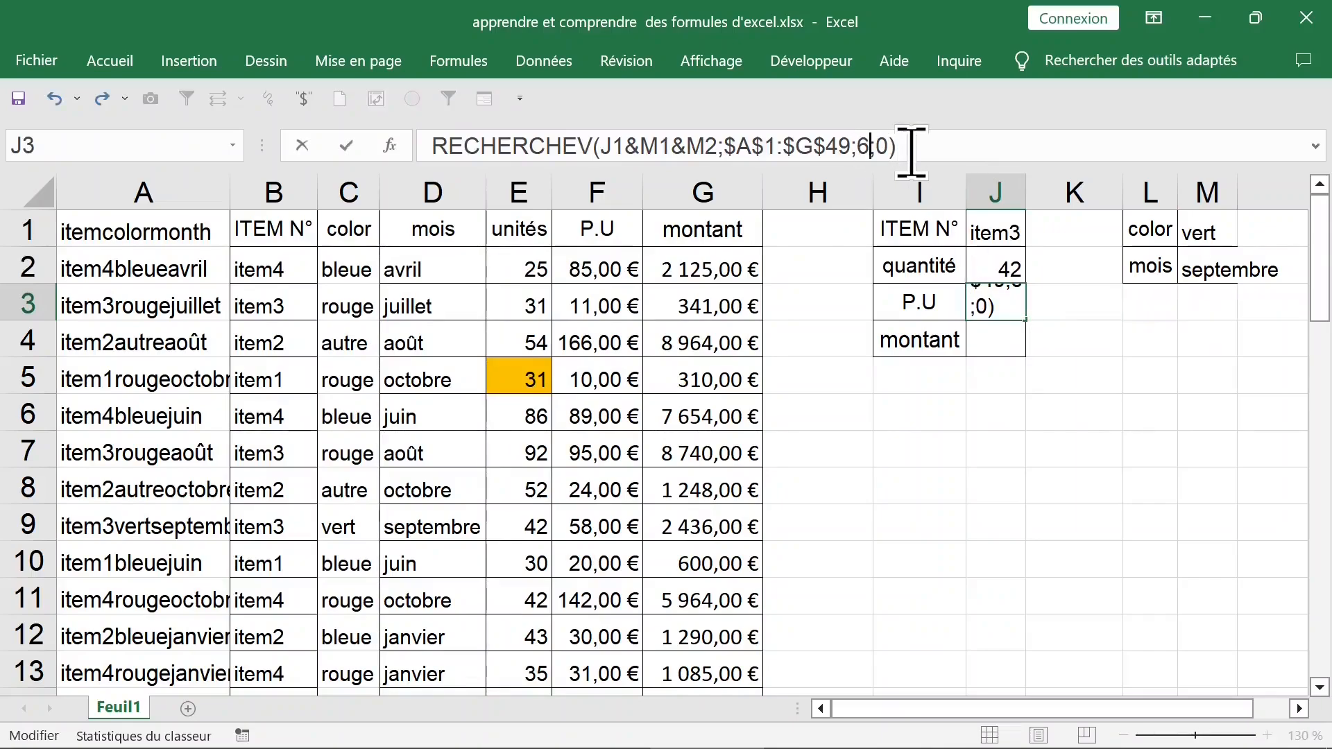
left_click(435, 146)
type("=")
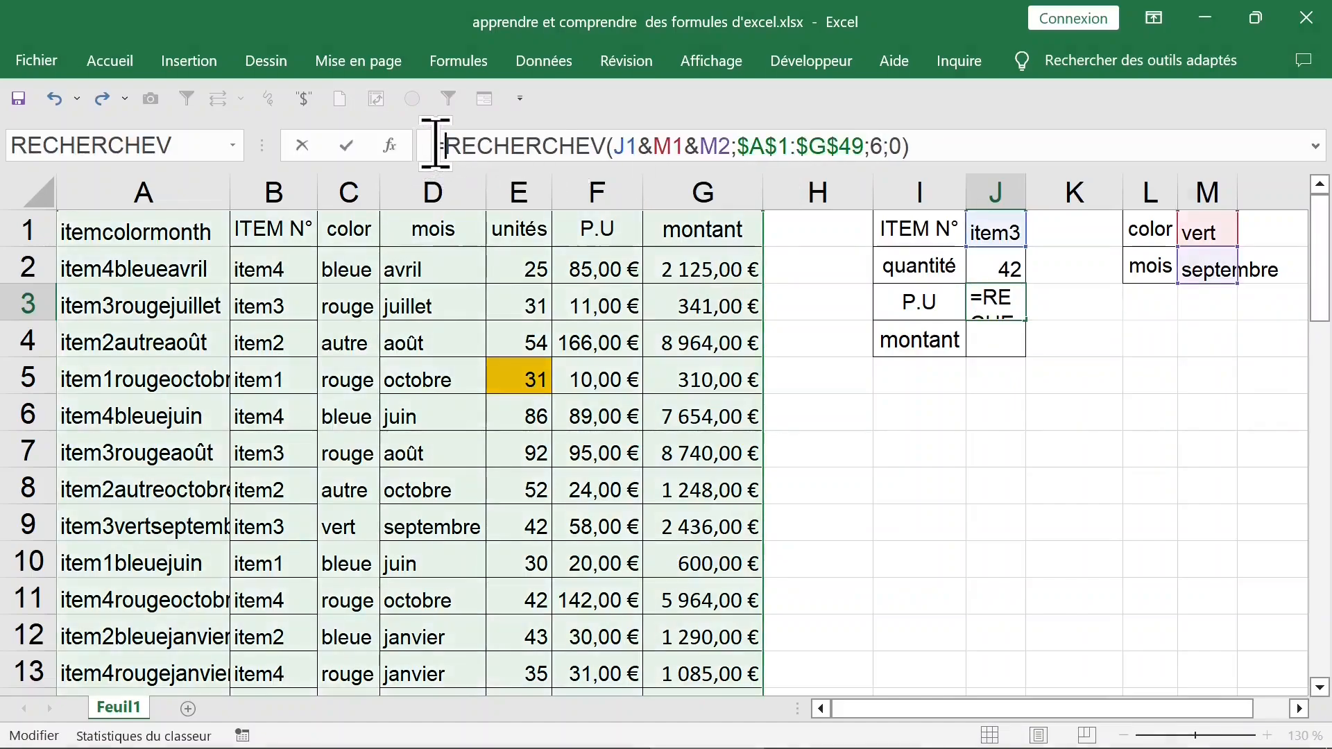
key("Return")
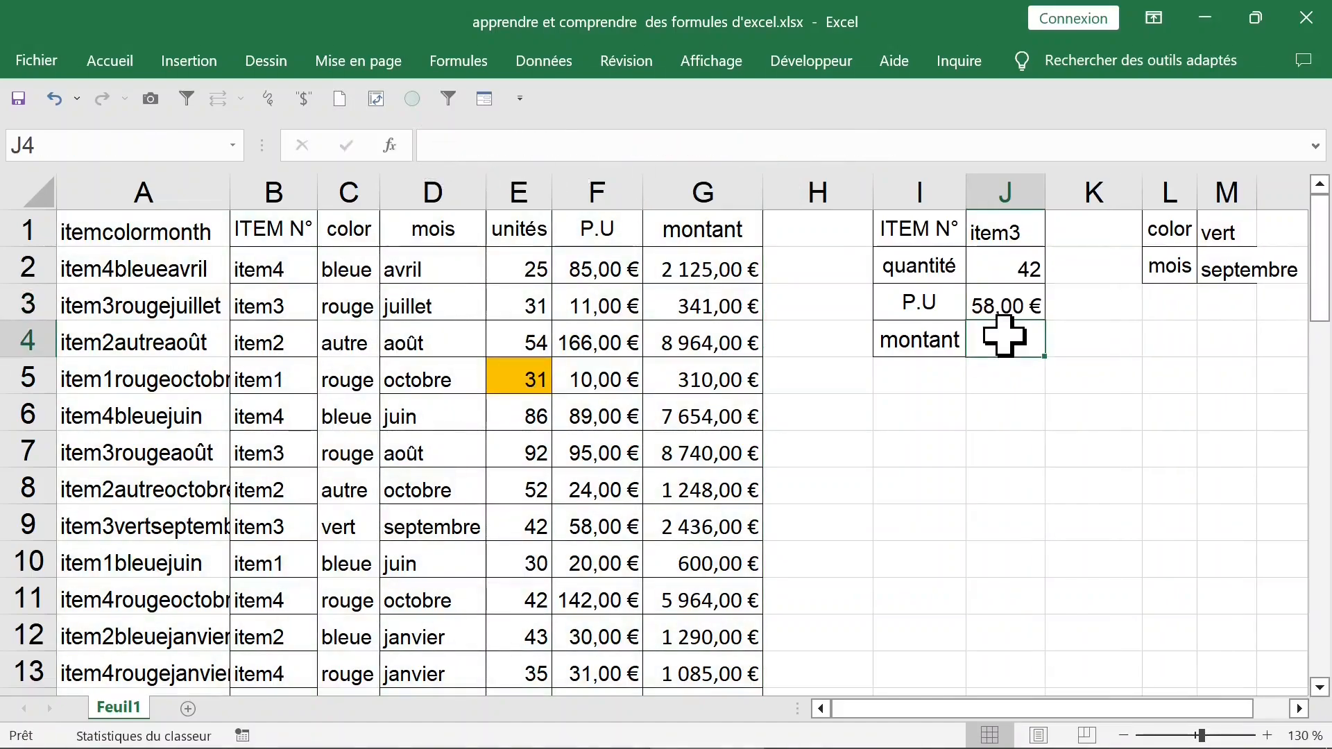
- Enter =RECHERCHEV(J1&M1&M2;$A$1:$G$49;7;0) in the montant cell J4 by reusing the copied expression, and narrow the empty column K
left_click(1008, 314)
left_click(1005, 335)
key("ctrl+v")
left_click(872, 148)
key("BackSpace")
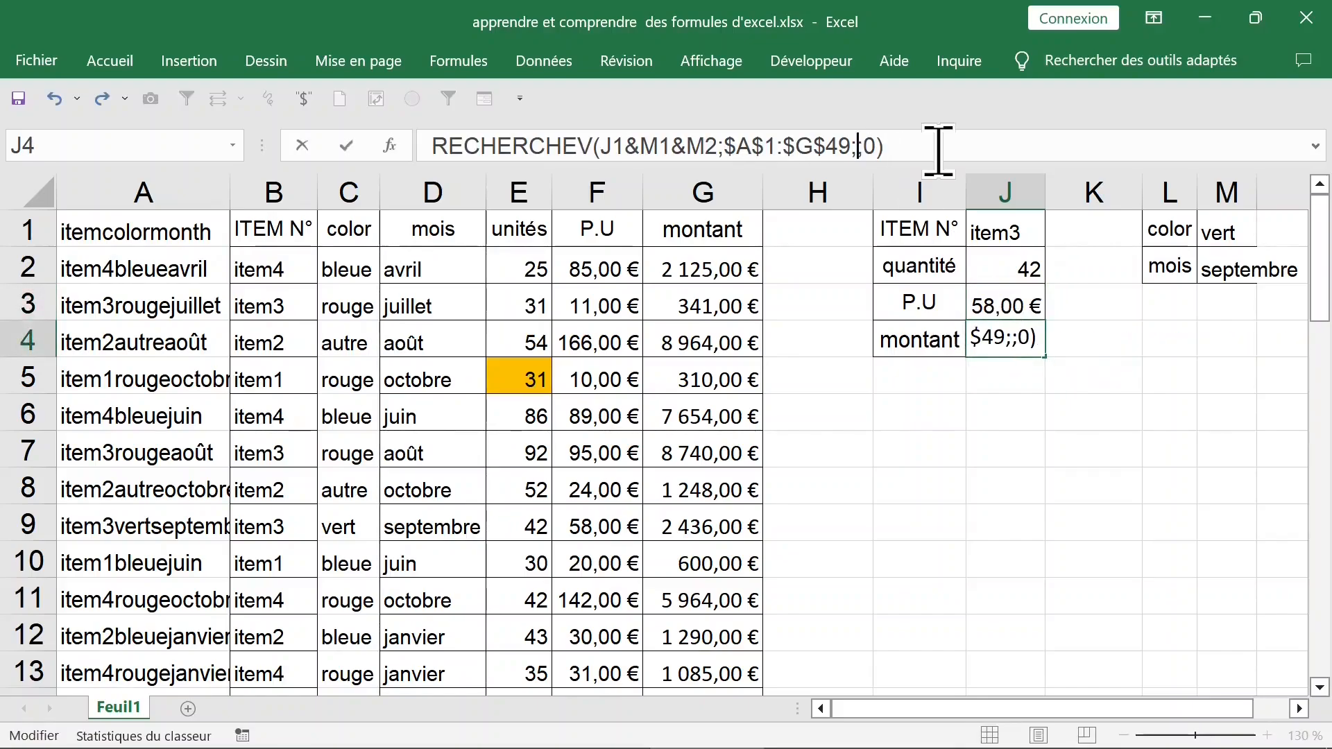
type("7")
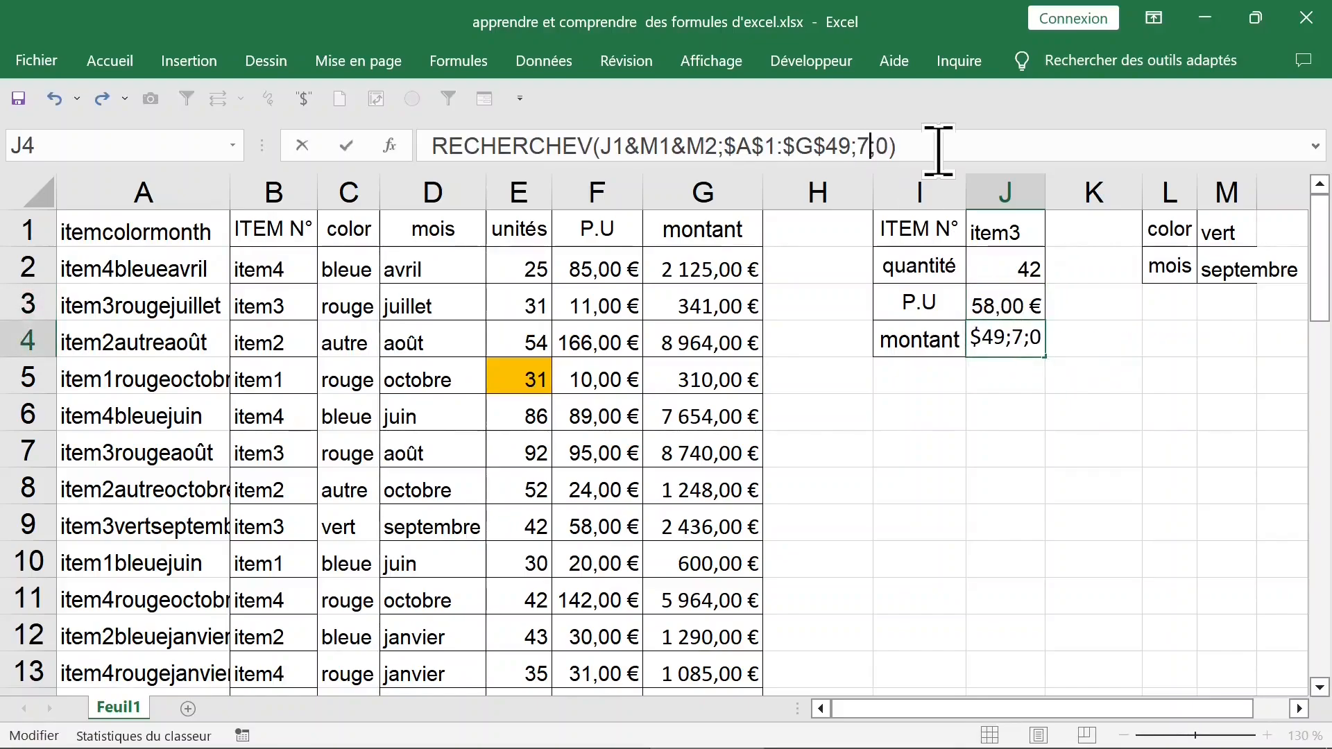
left_click(431, 146)
type("=")
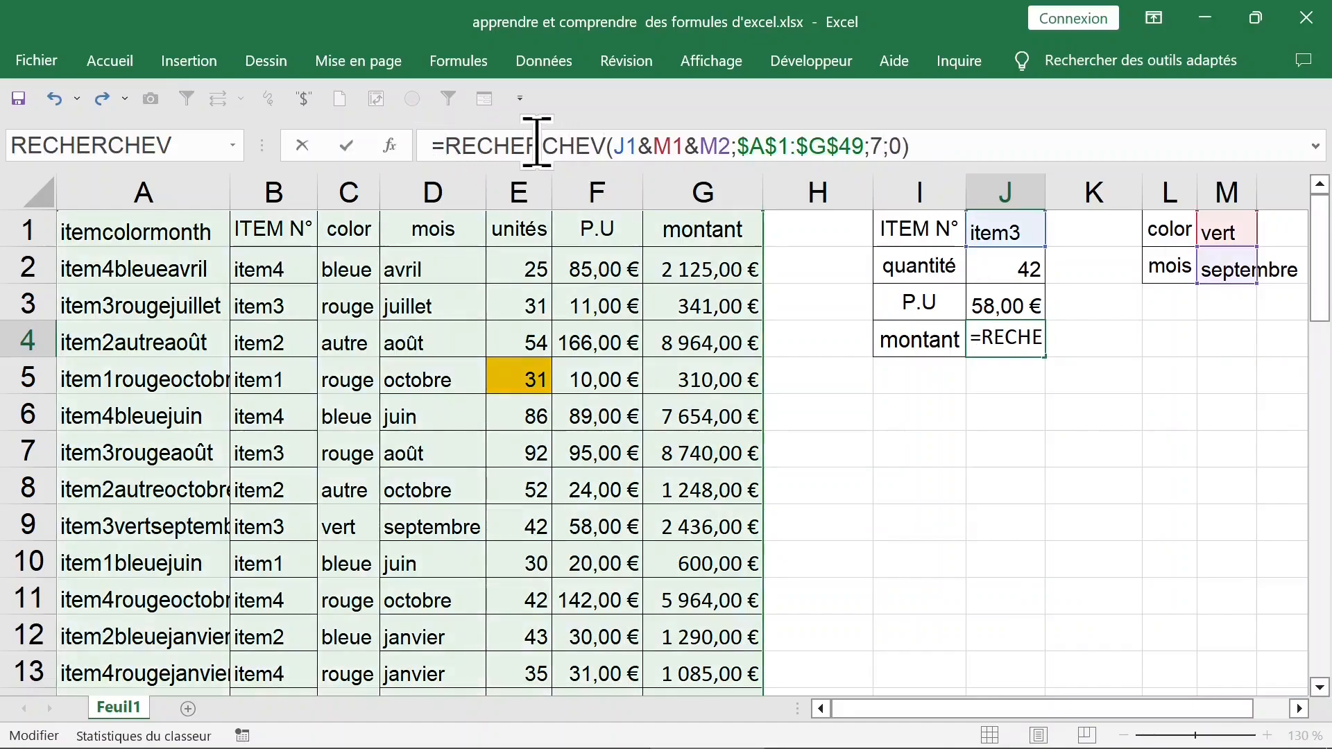
key("Return")
left_click(1138, 192)
left_click_drag(1147, 192, 1113, 195)
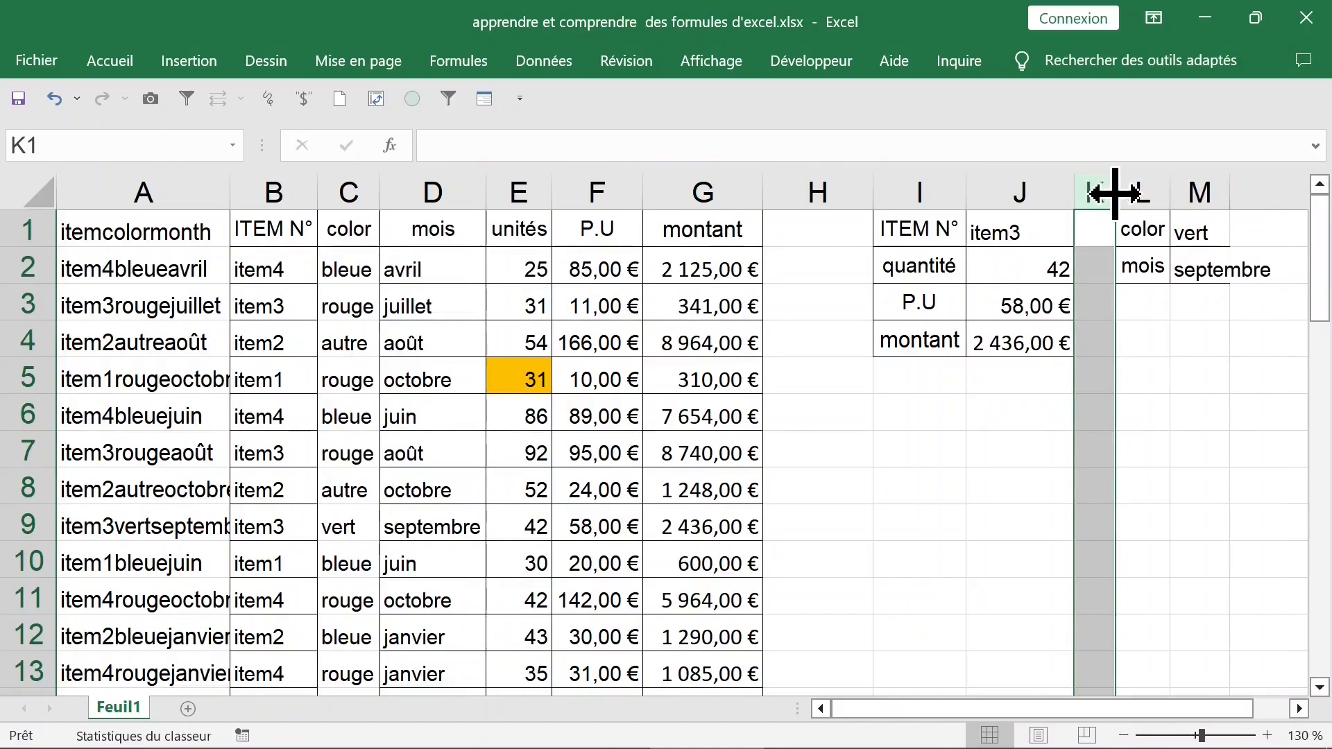
- Change the lookup criteria to item1, color bleue and mois juin
left_click(1031, 277)
left_click(1020, 229)
type("item")
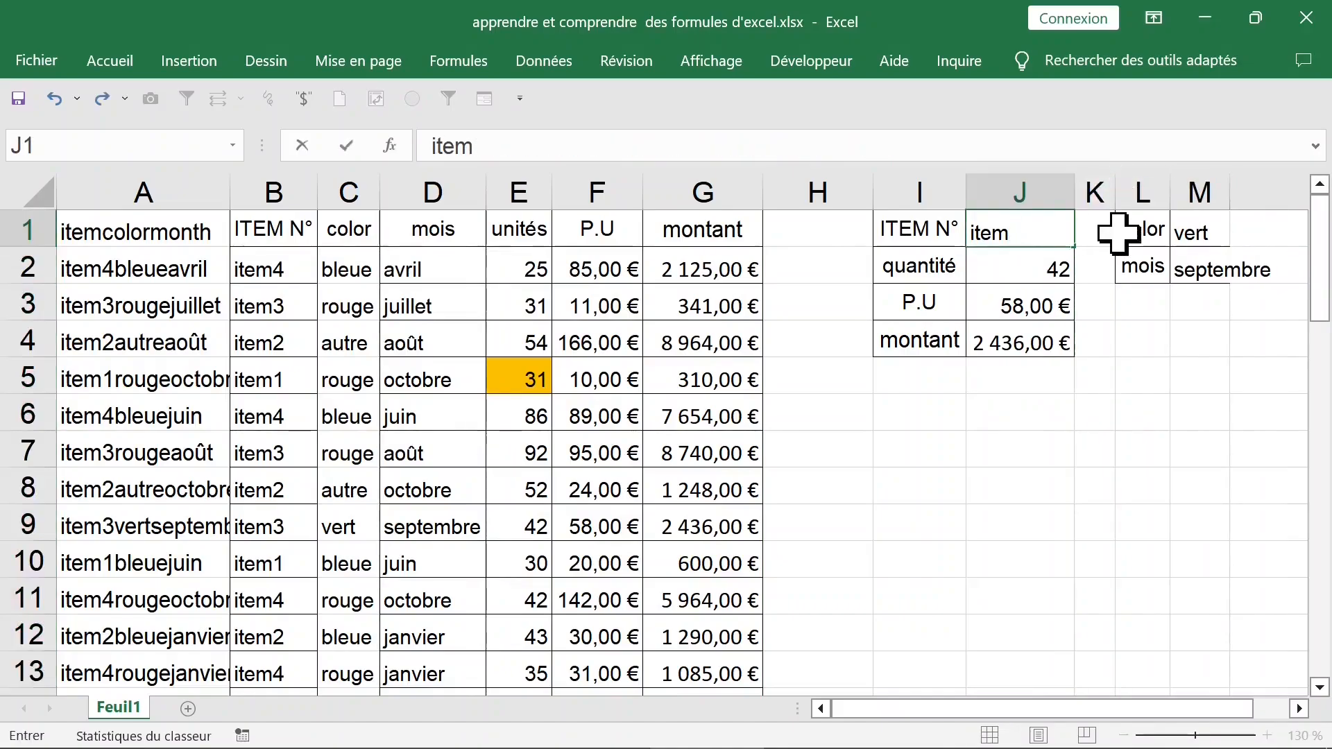
left_click(1196, 232)
type("bleue")
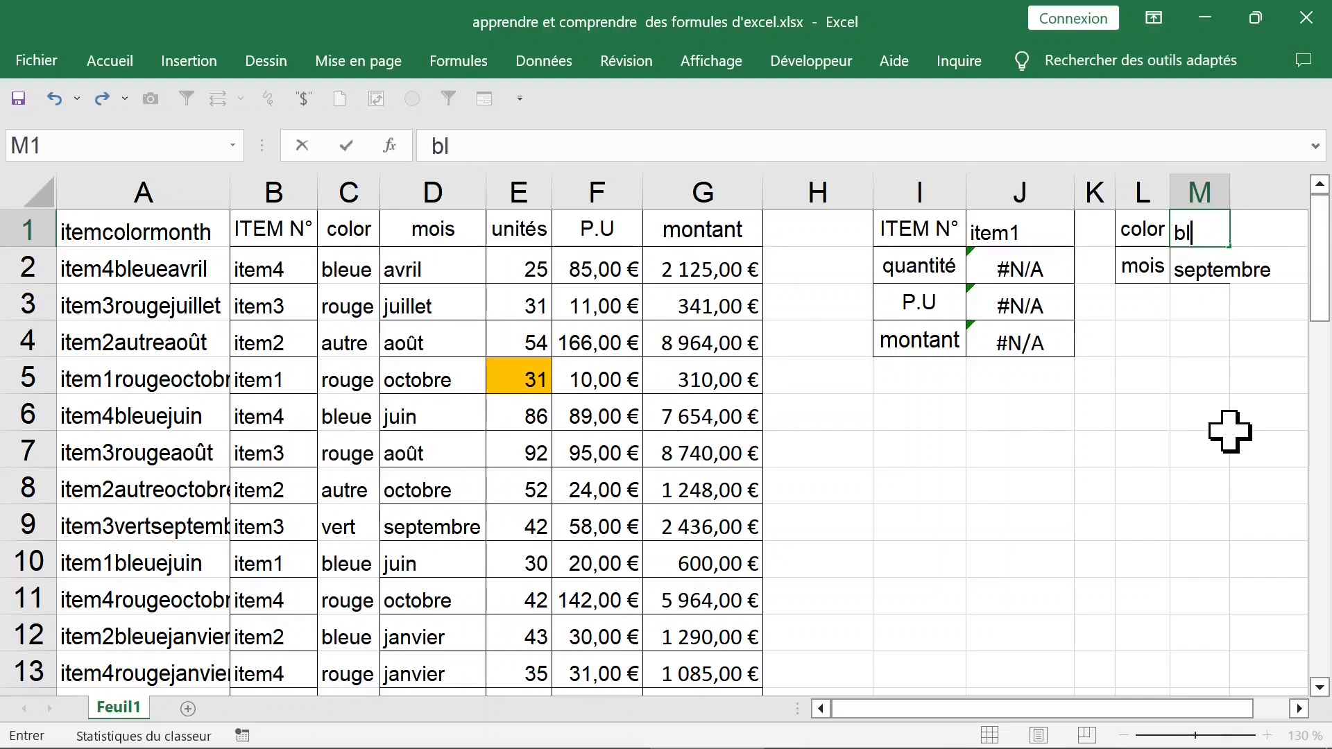
key("Return")
type("juin")
key("Return")
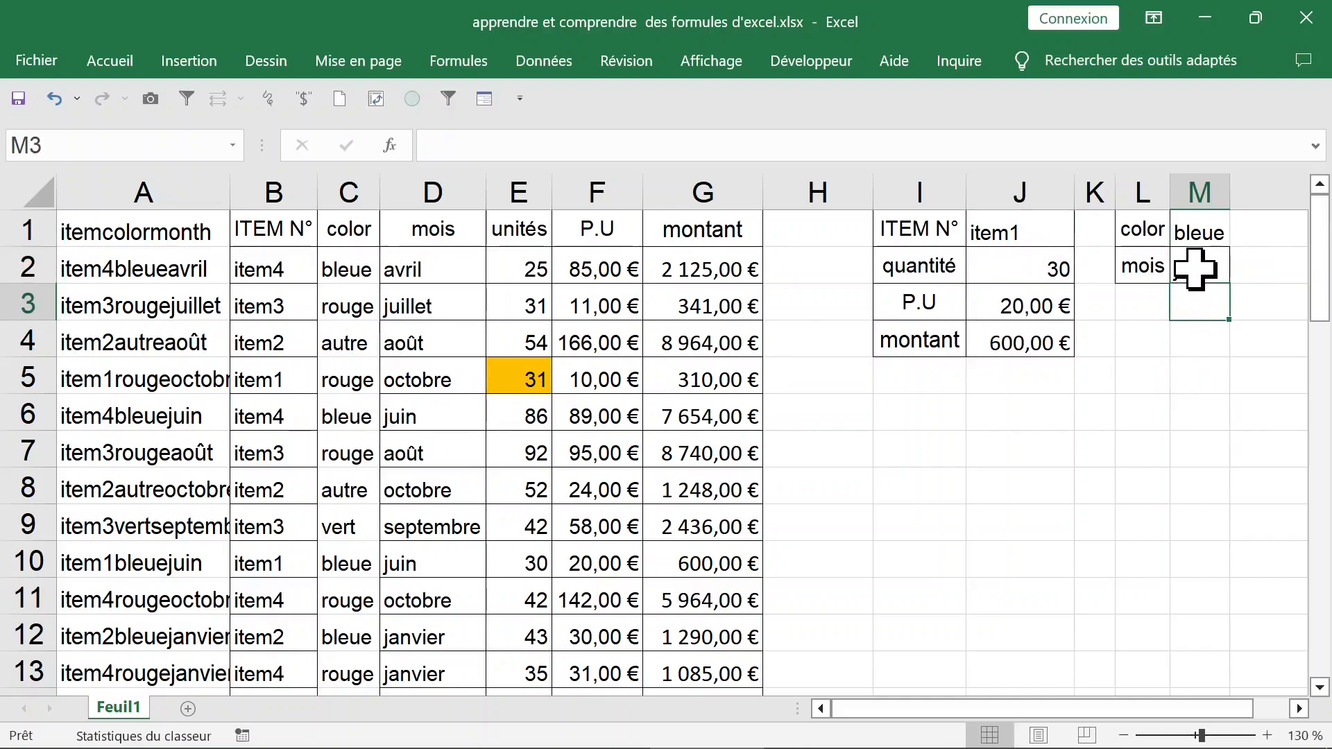
left_click(1020, 303)
- Change the mois criterion in M2 to septembre
left_click(1198, 274)
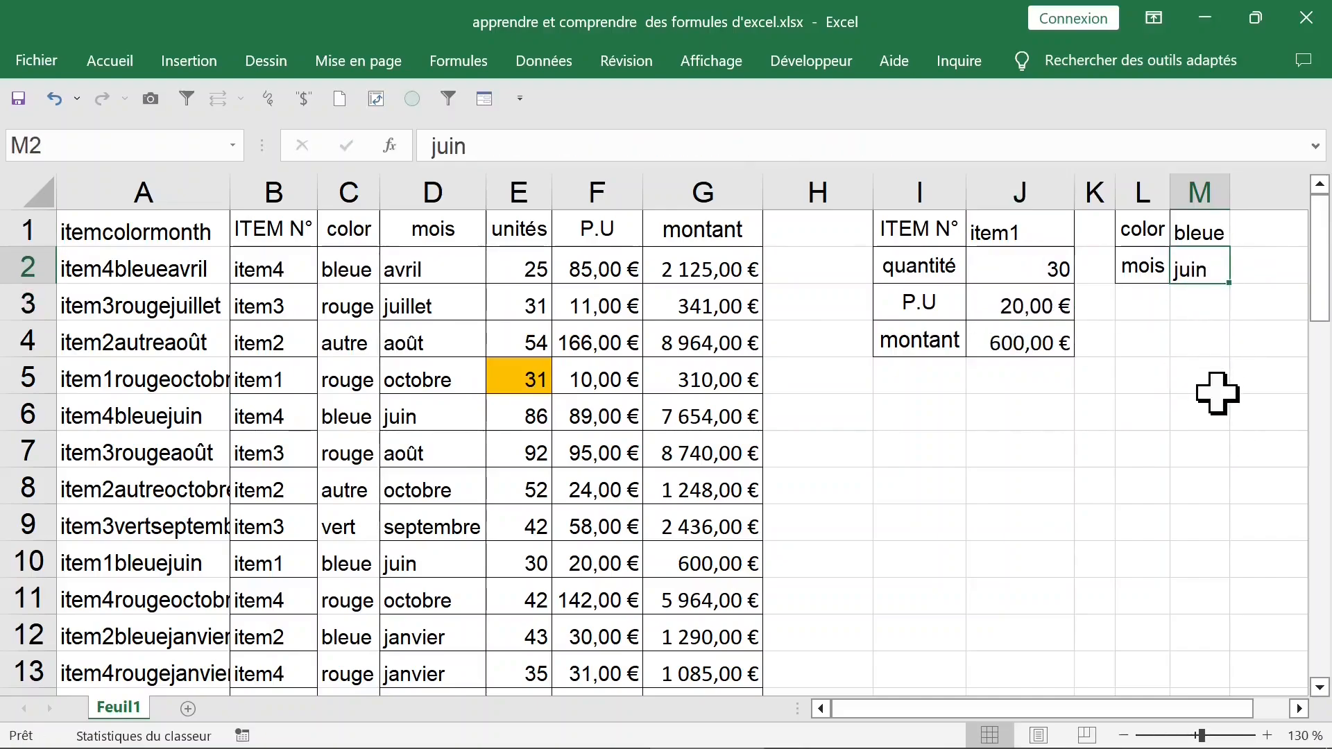
type("septembre")
key("Return")
- Wrap the quantité formula in J2 in SIERREUR with an empty string "" as the value if error
left_click(1043, 274)
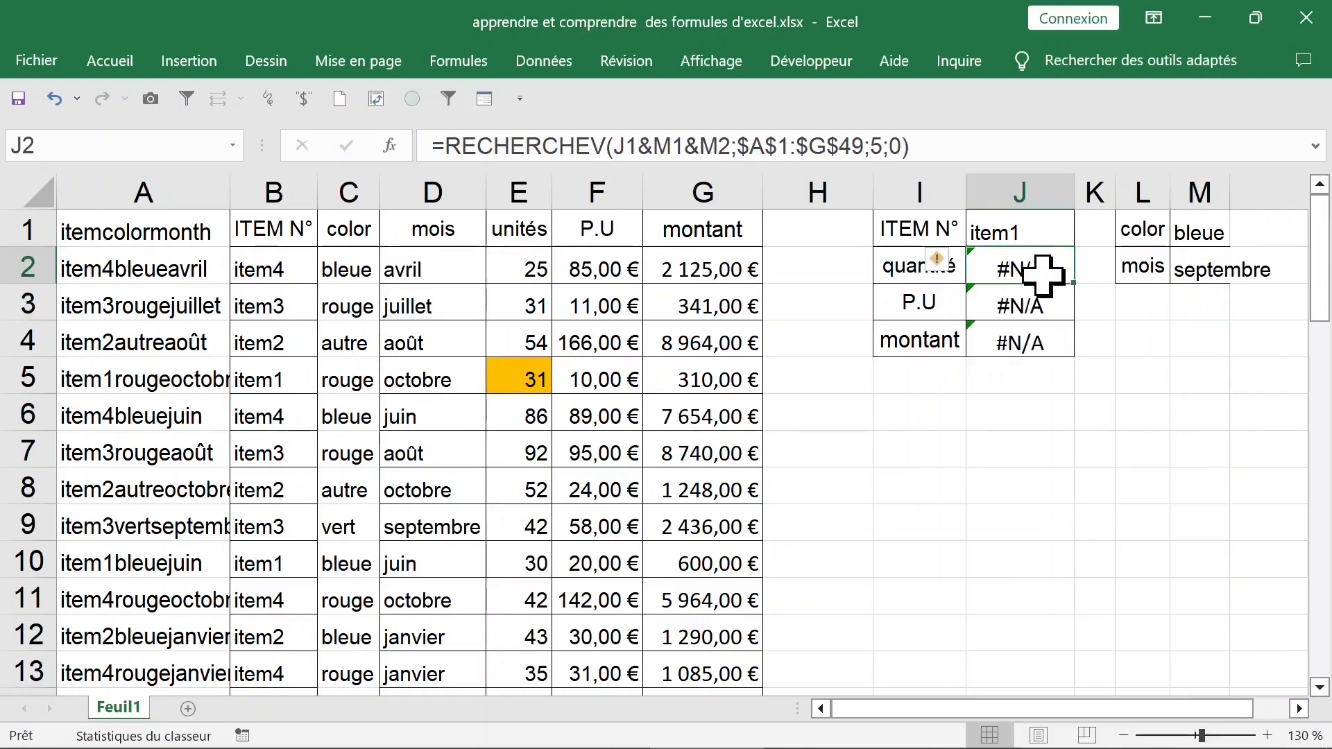
left_click(448, 144)
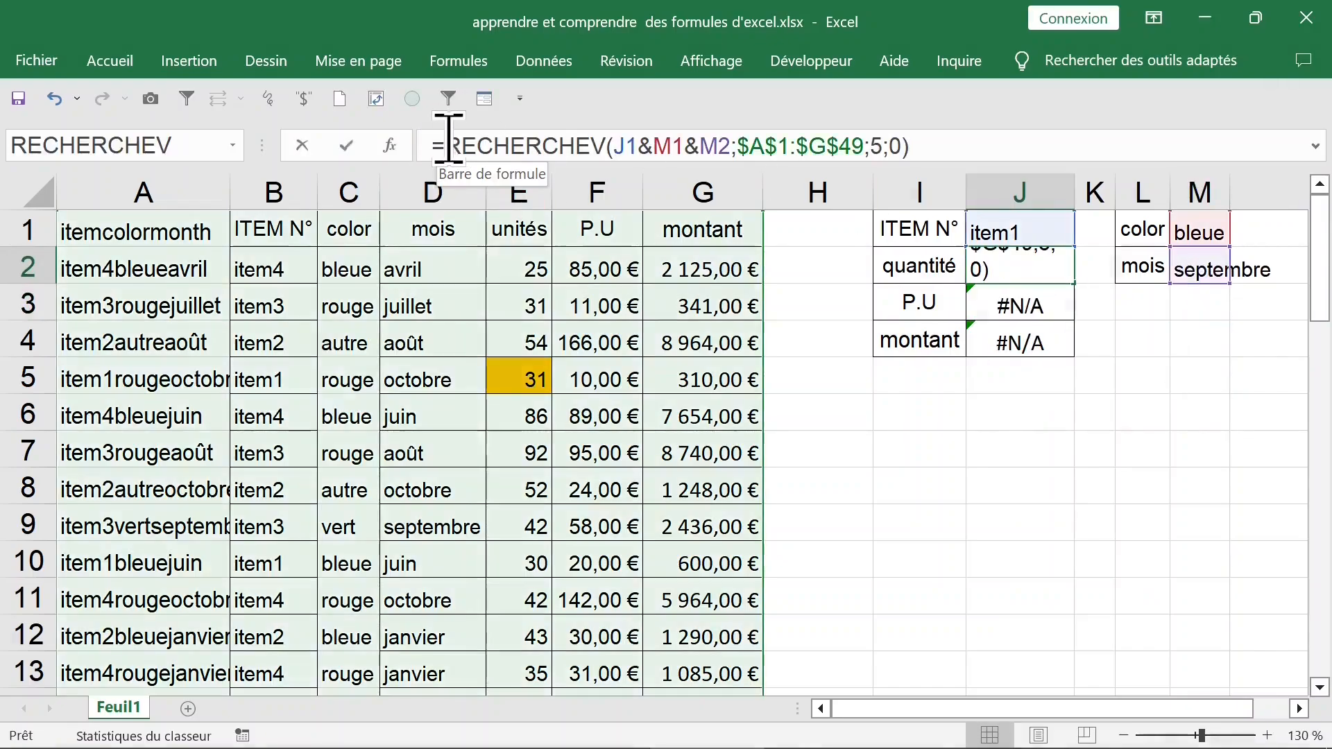
left_click_drag(447, 144, 992, 148)
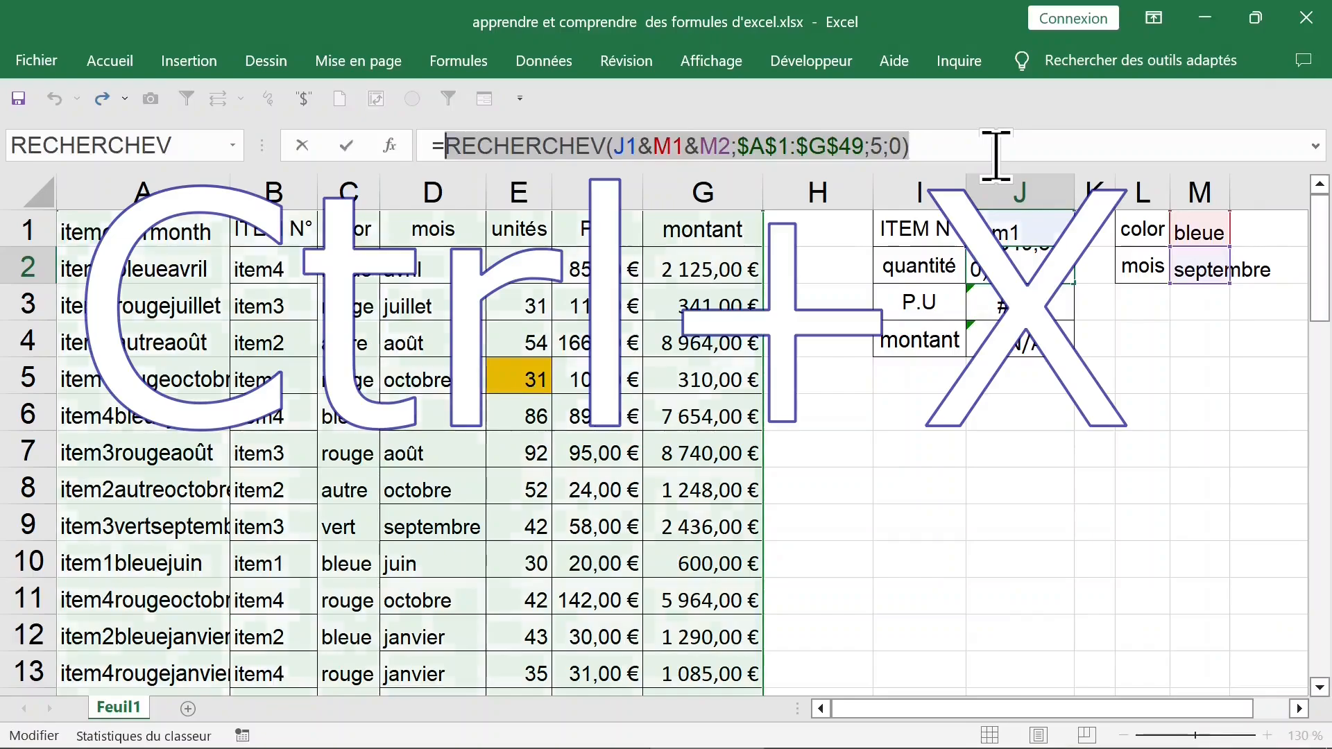
key("ctrl+x")
type("sierreur(")
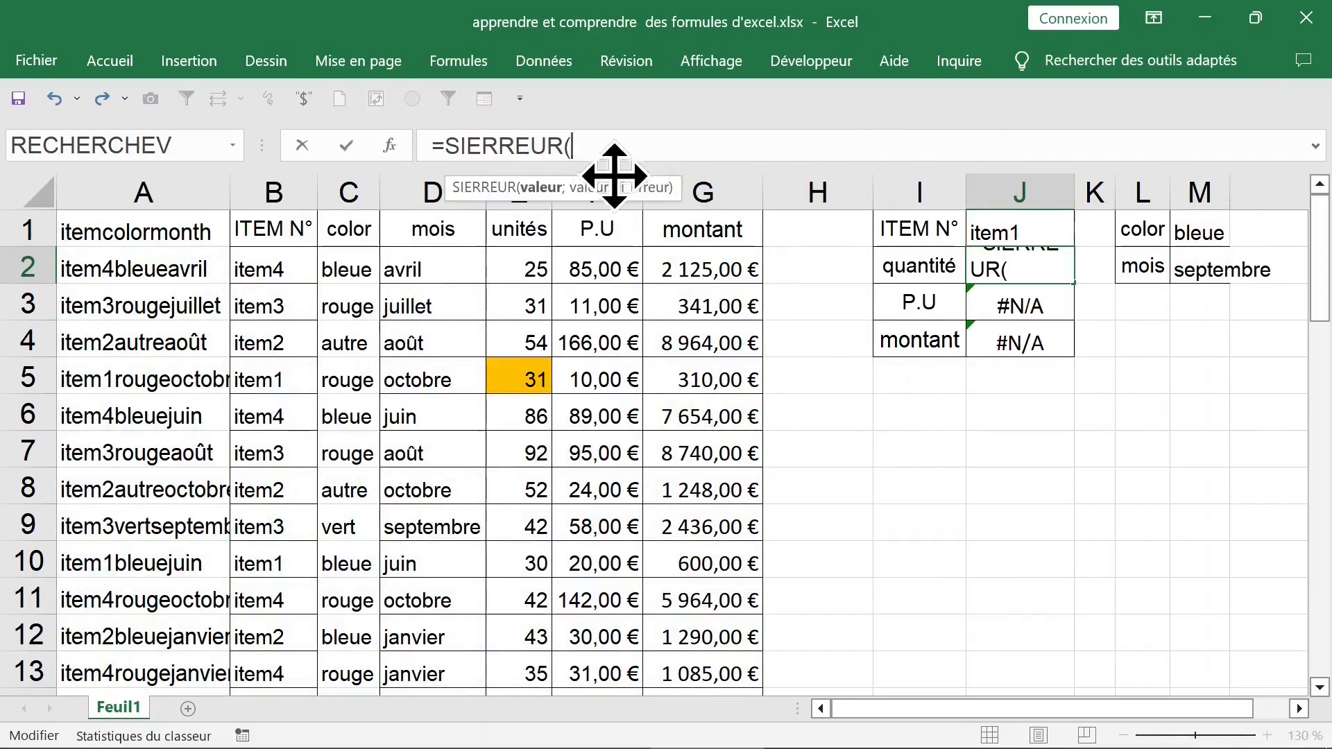
key("ctrl+v")
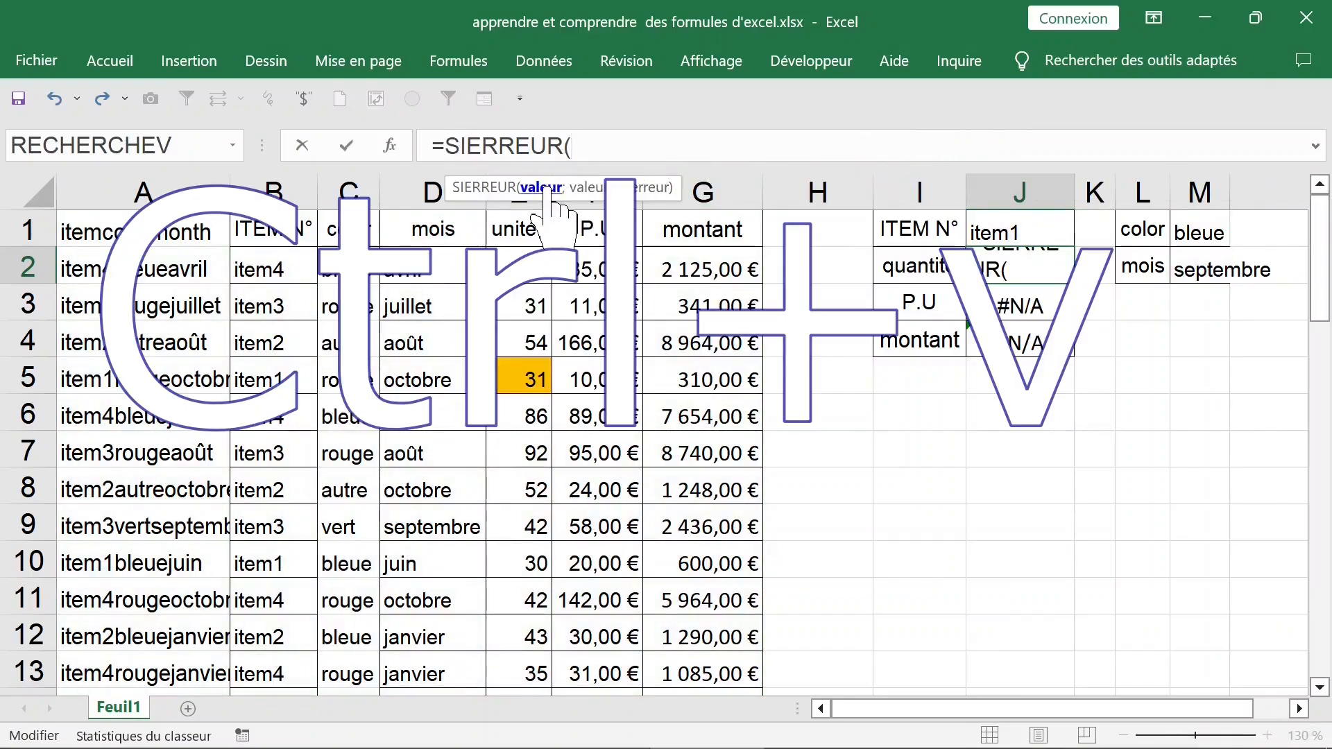
type(";")
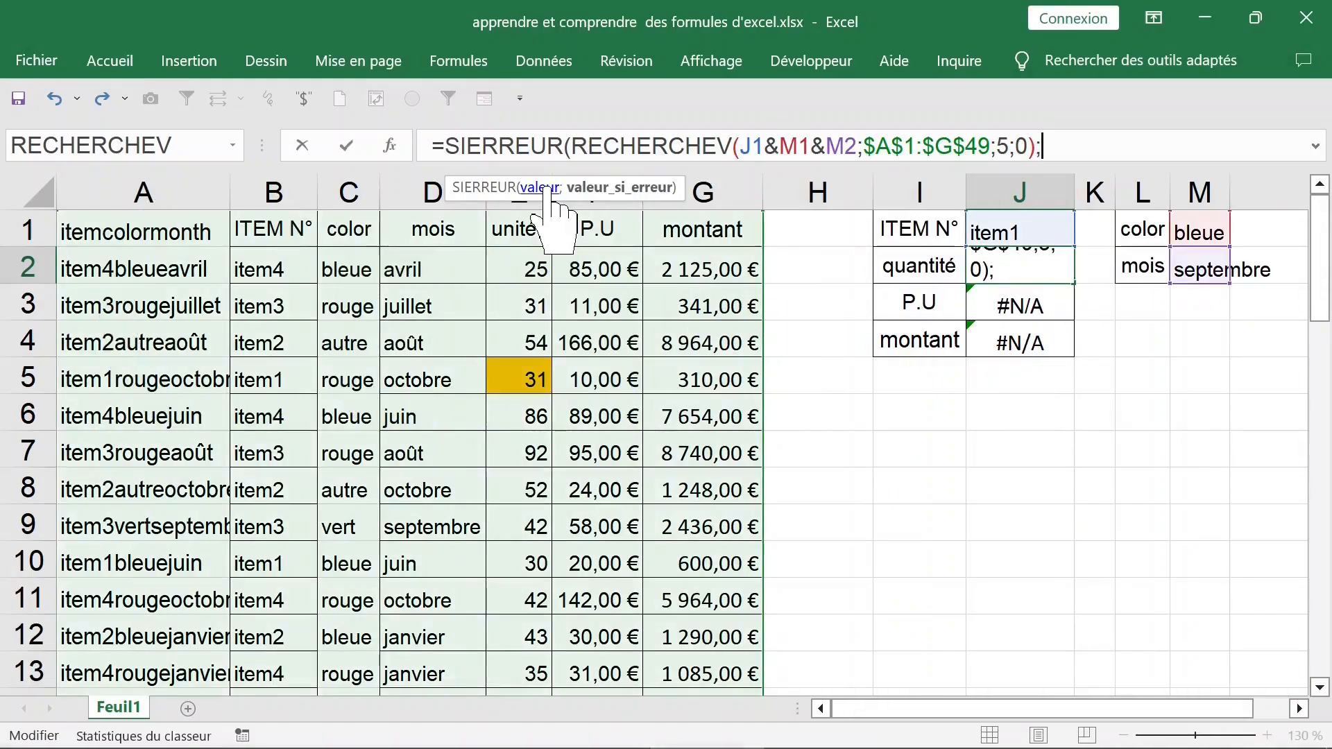
type("\"\")")
key("Return")
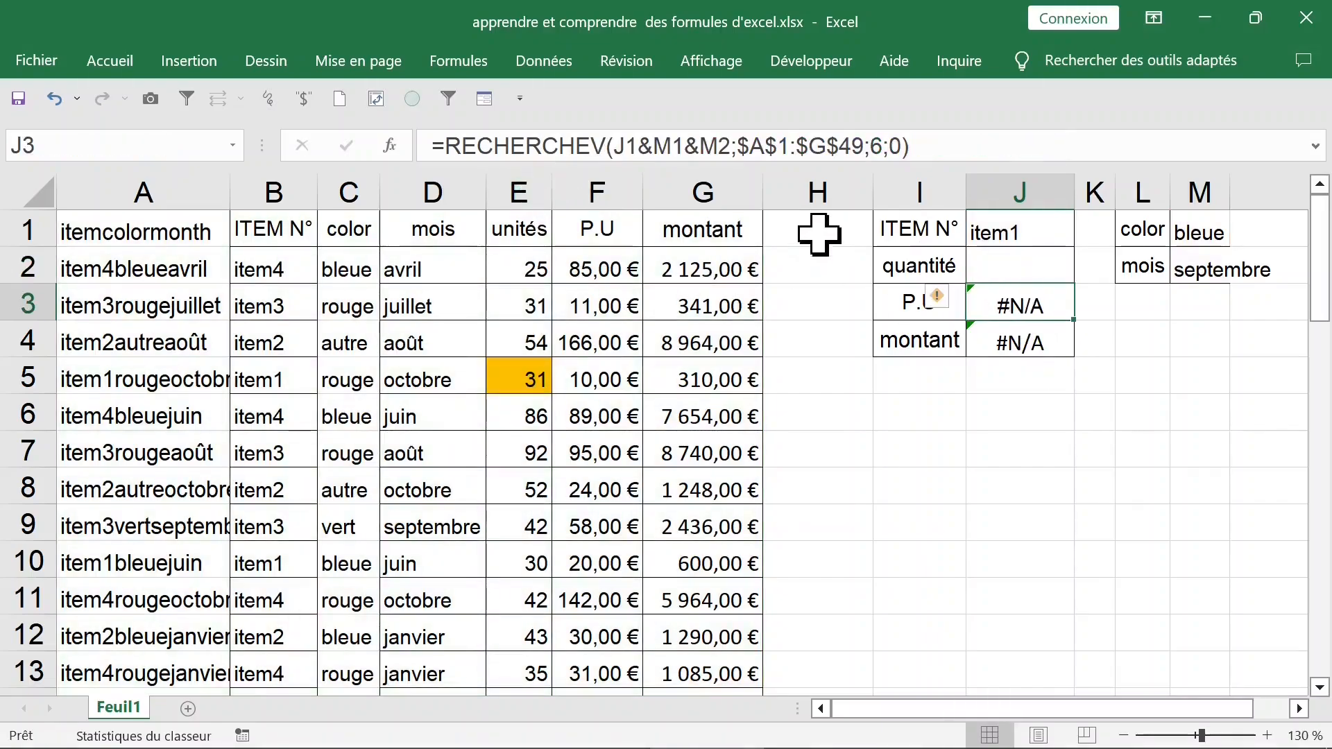
- Wrap the P.U lookup formula in J3 in SIERREUR with an empty string "" as the value if error
left_click(520, 146)
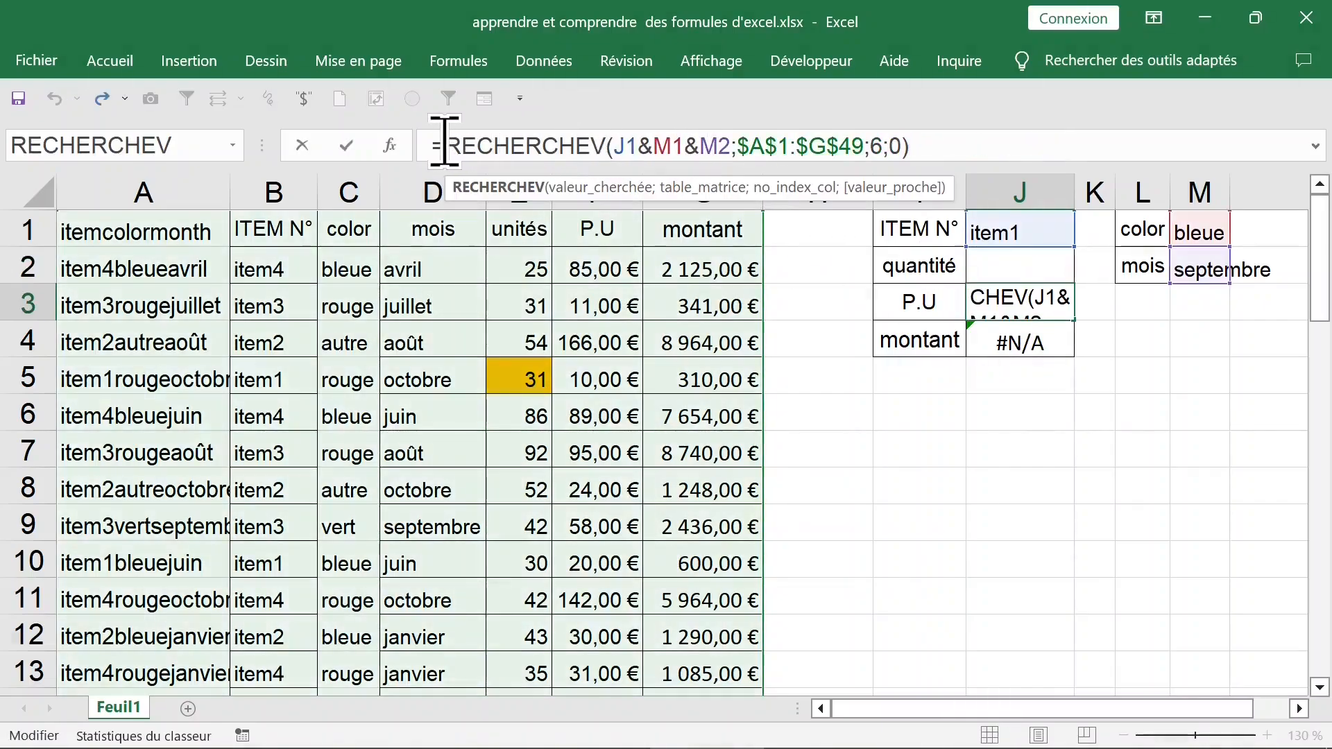
left_click_drag(446, 146, 1034, 131)
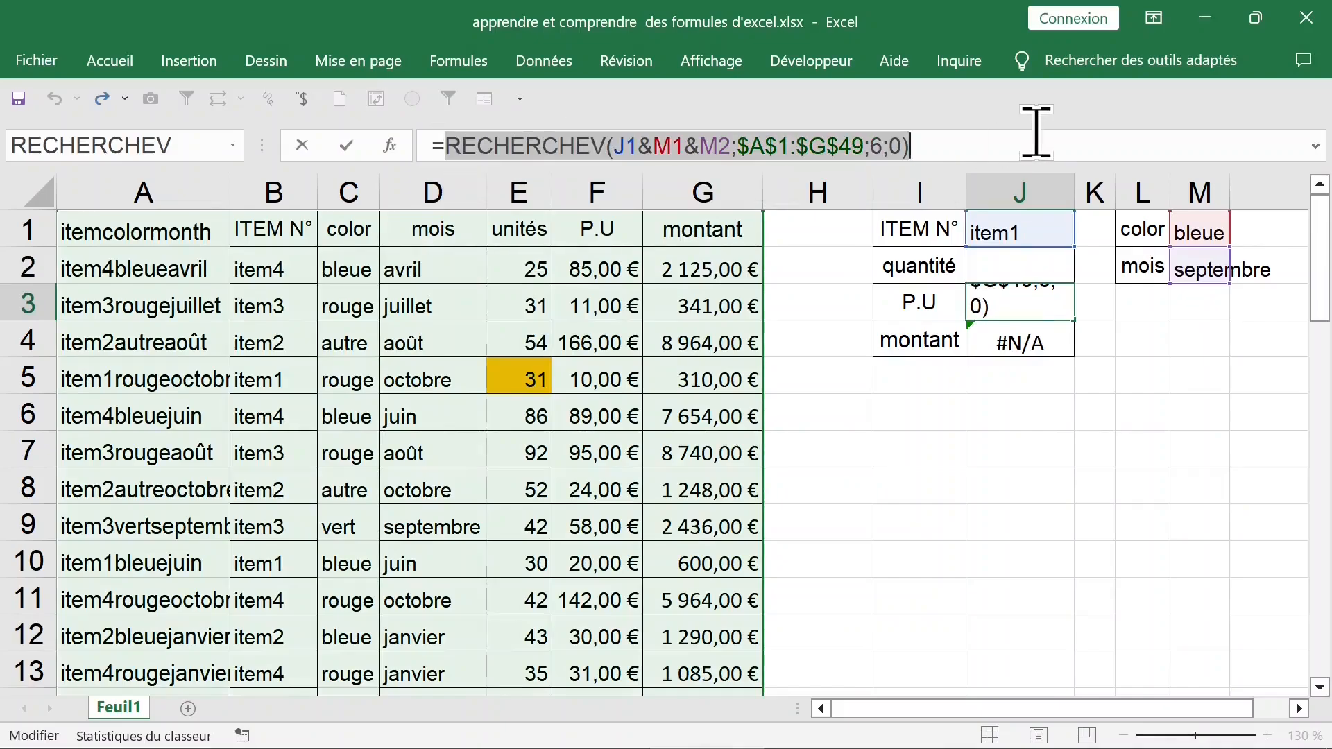
key("BackSpace")
type("sie")
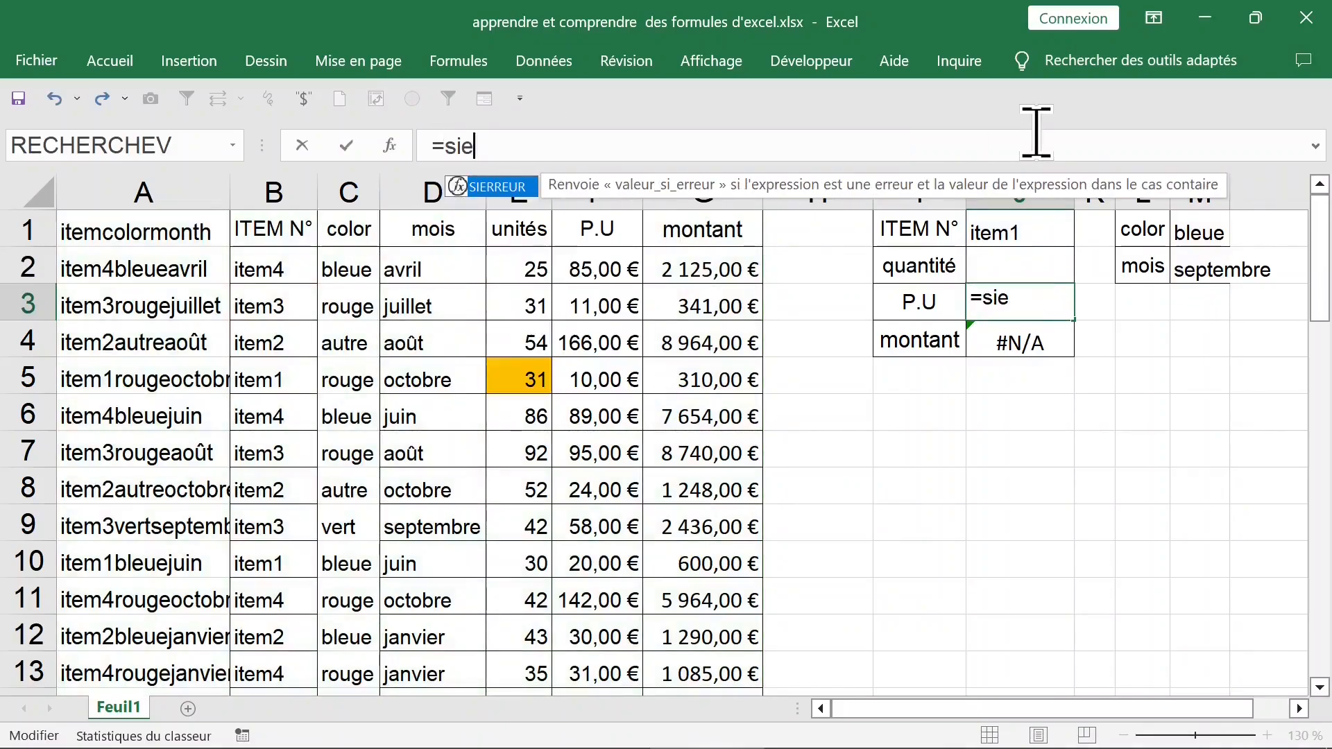
type("rr")
key("Tab")
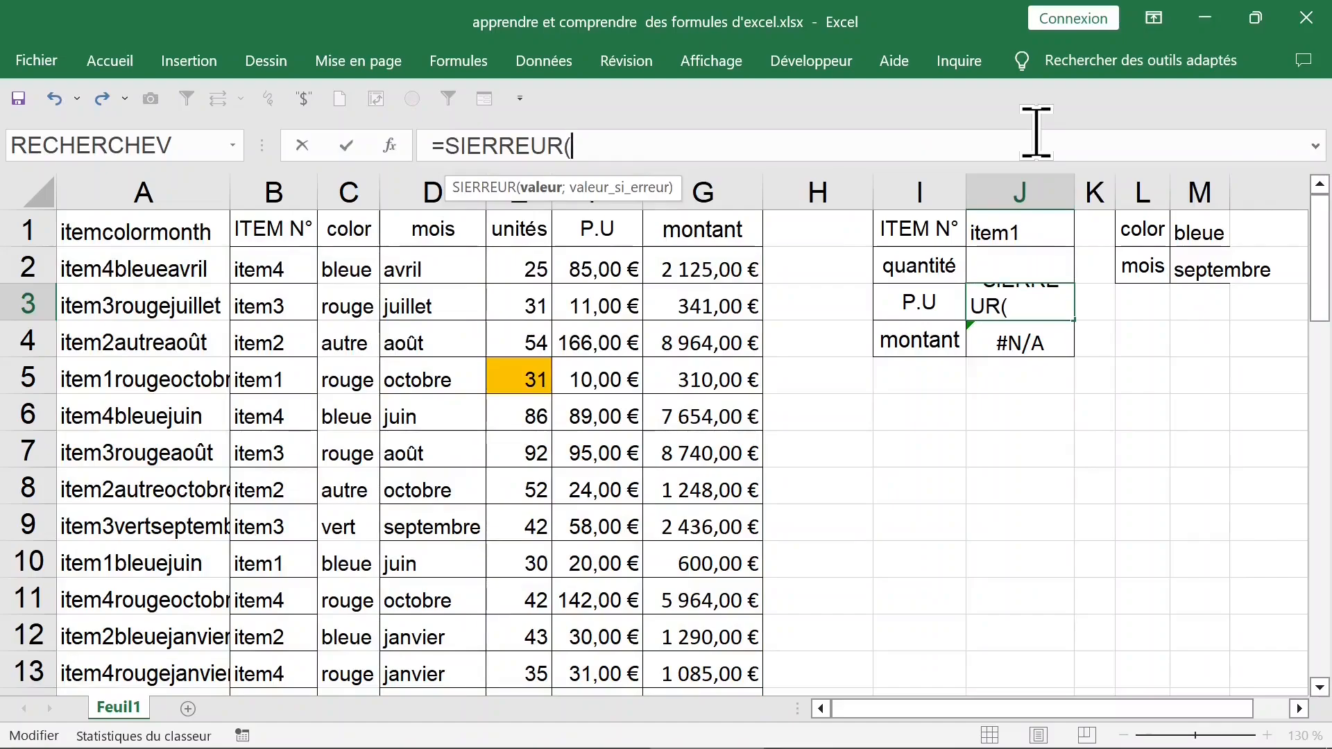
key("ctrl+v")
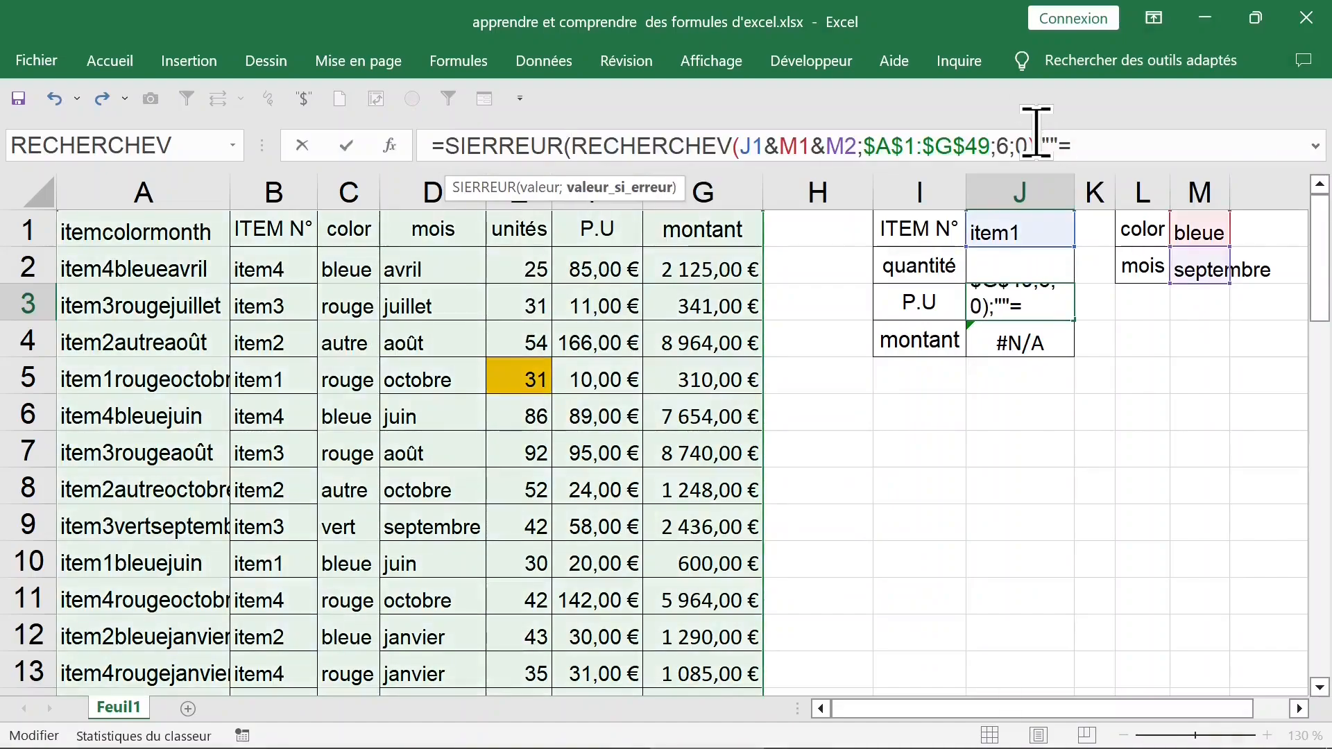
key("Left")
type(")")
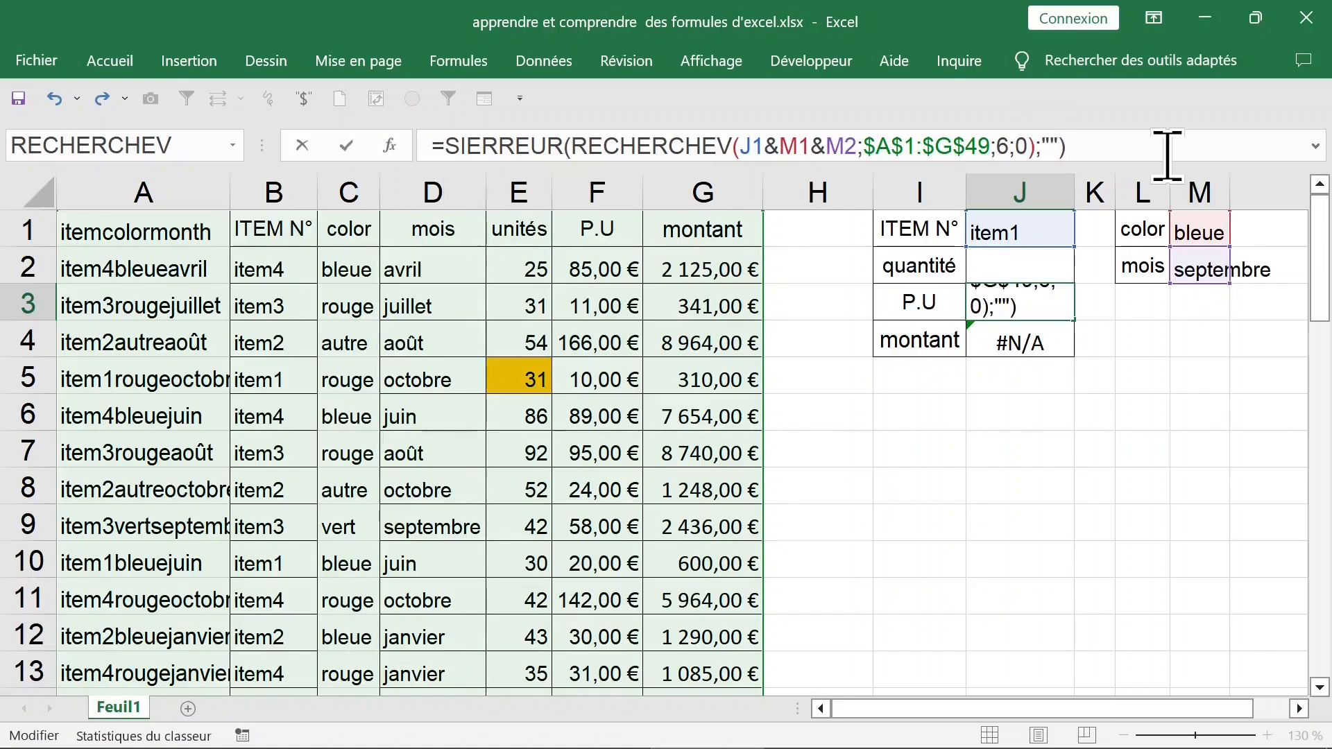
key("Return")
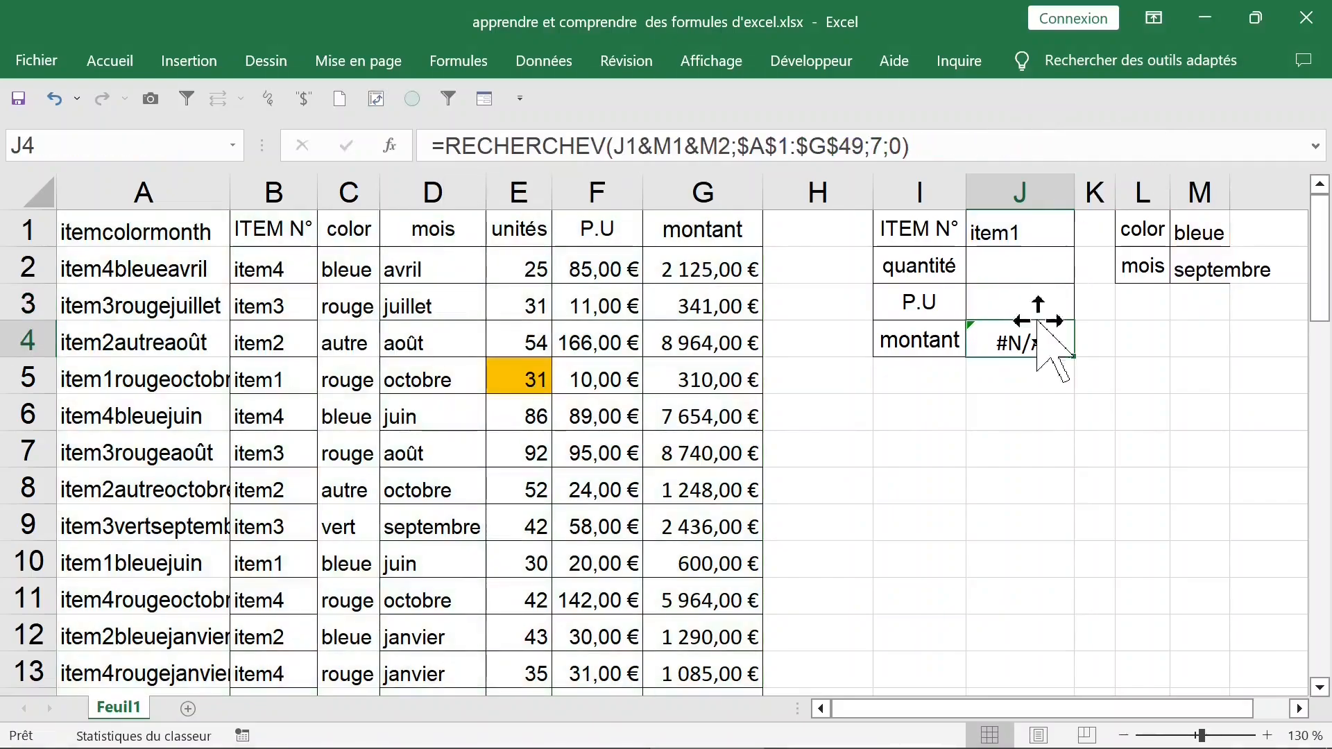
- Wrap the montant formula in J4 in SIERREUR, giving =SIERREUR(RECHERCHEV(J1&M1&M2;$A$1:$G$49;7;0);"")
left_click(446, 146)
type("si")
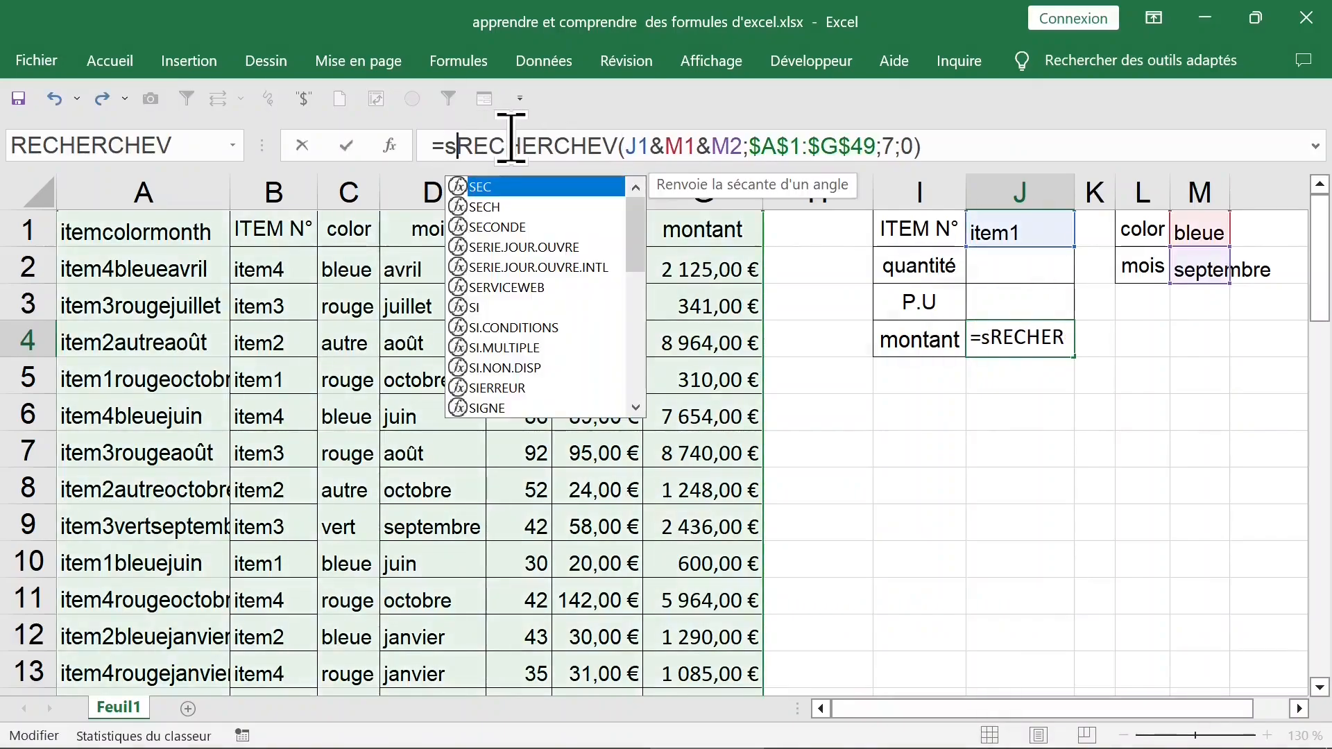
type("err")
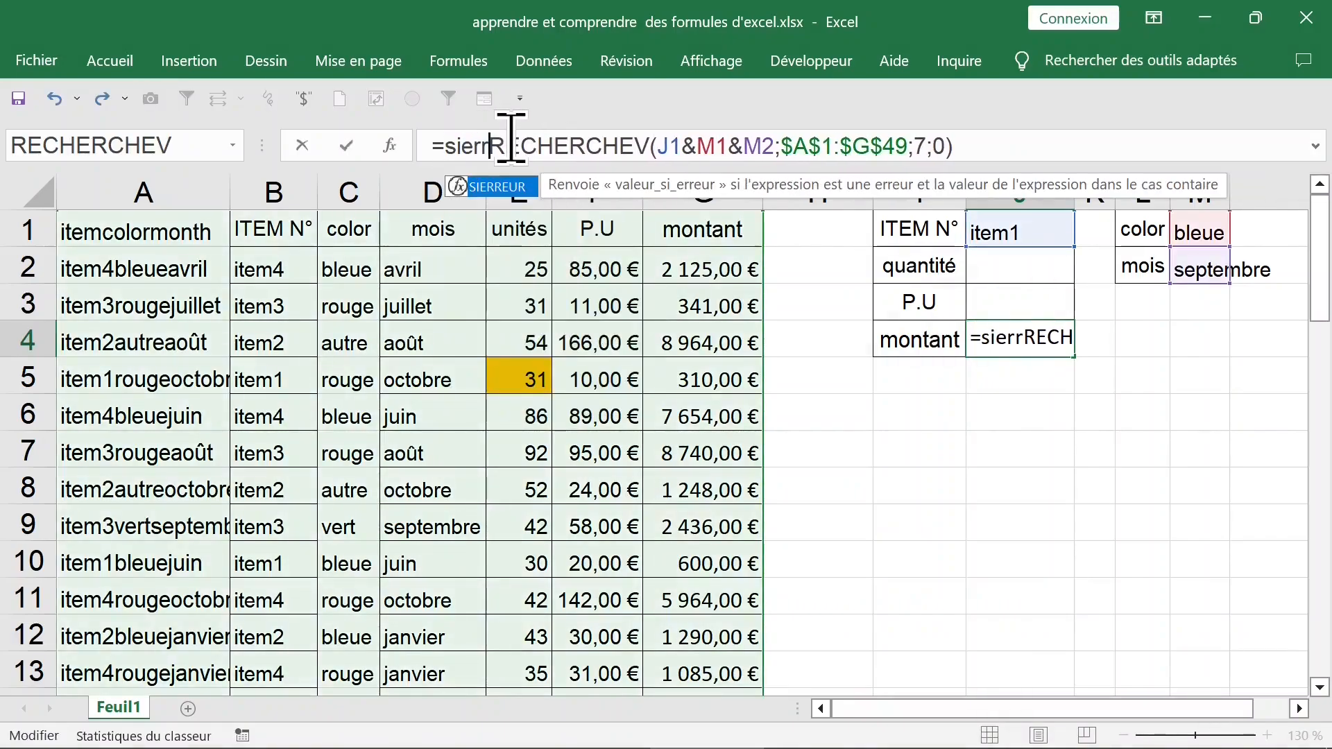
key("Tab")
left_click(1109, 143)
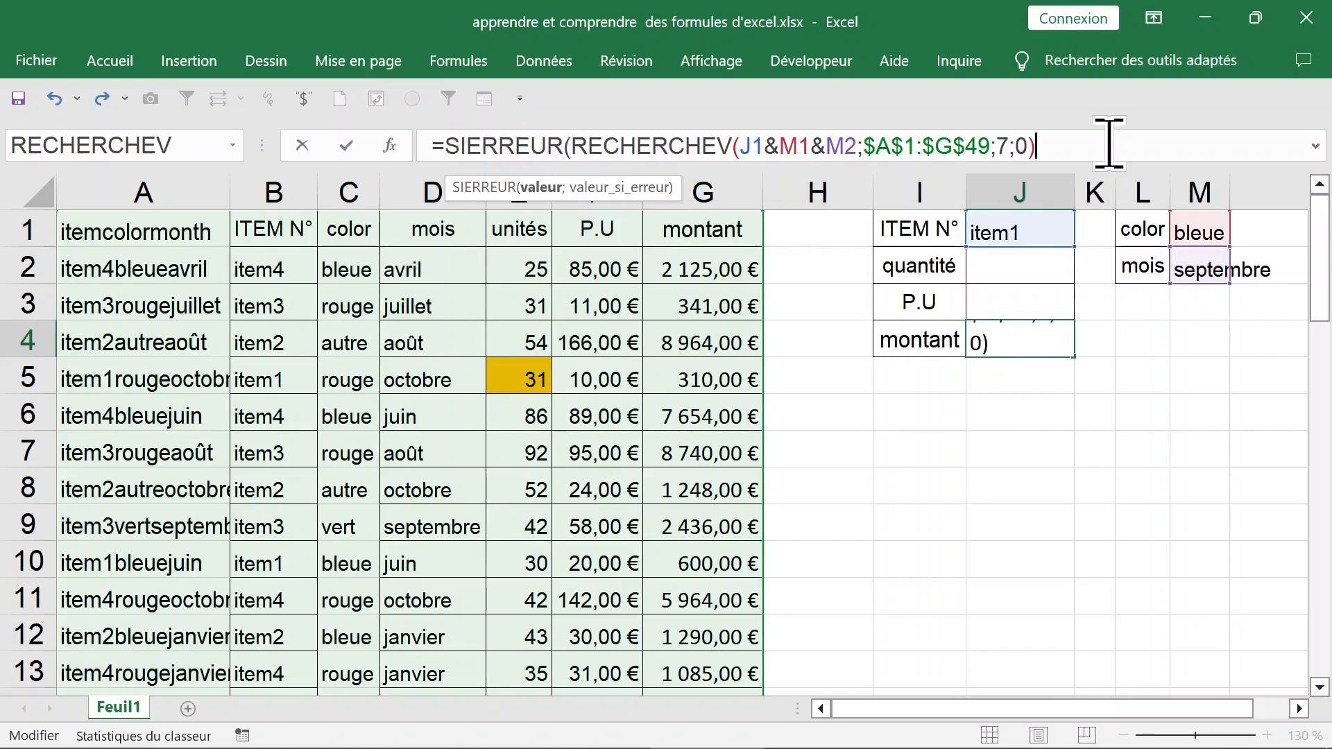
type(";")
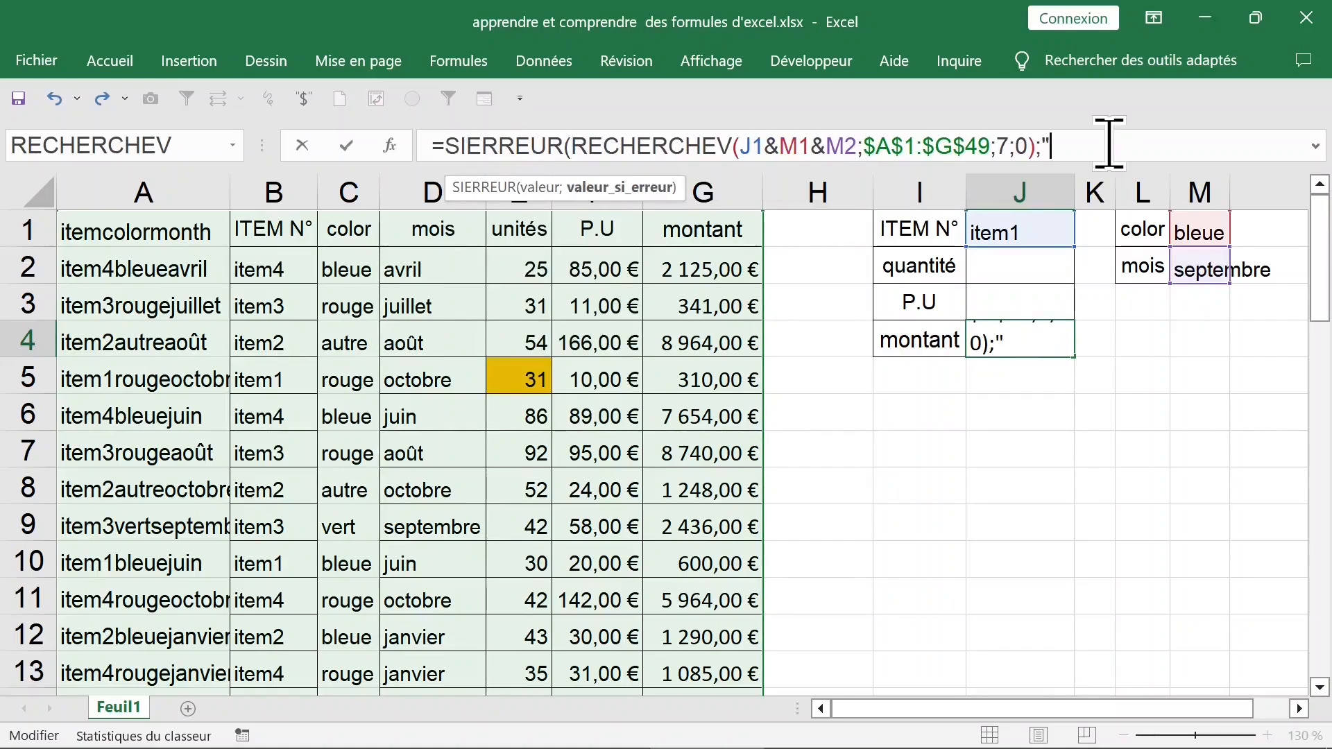
type("\"\")")
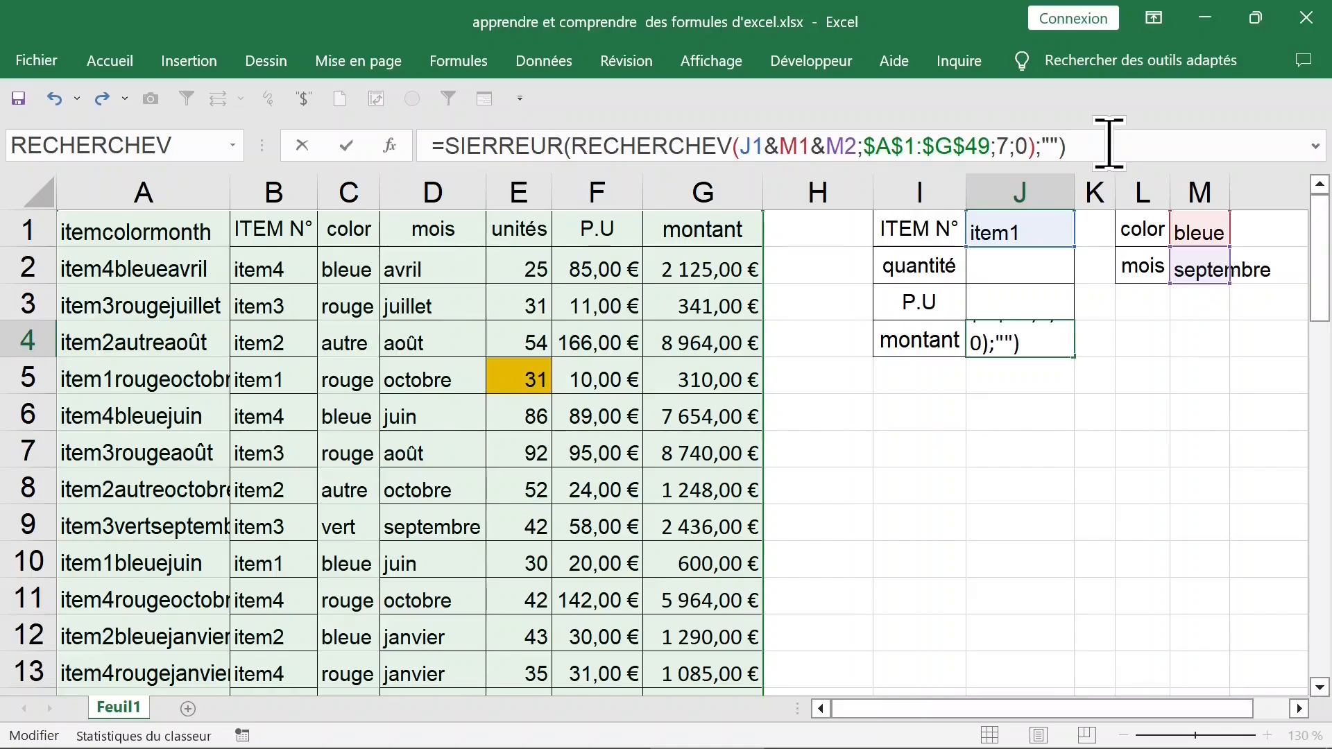
key("Return")
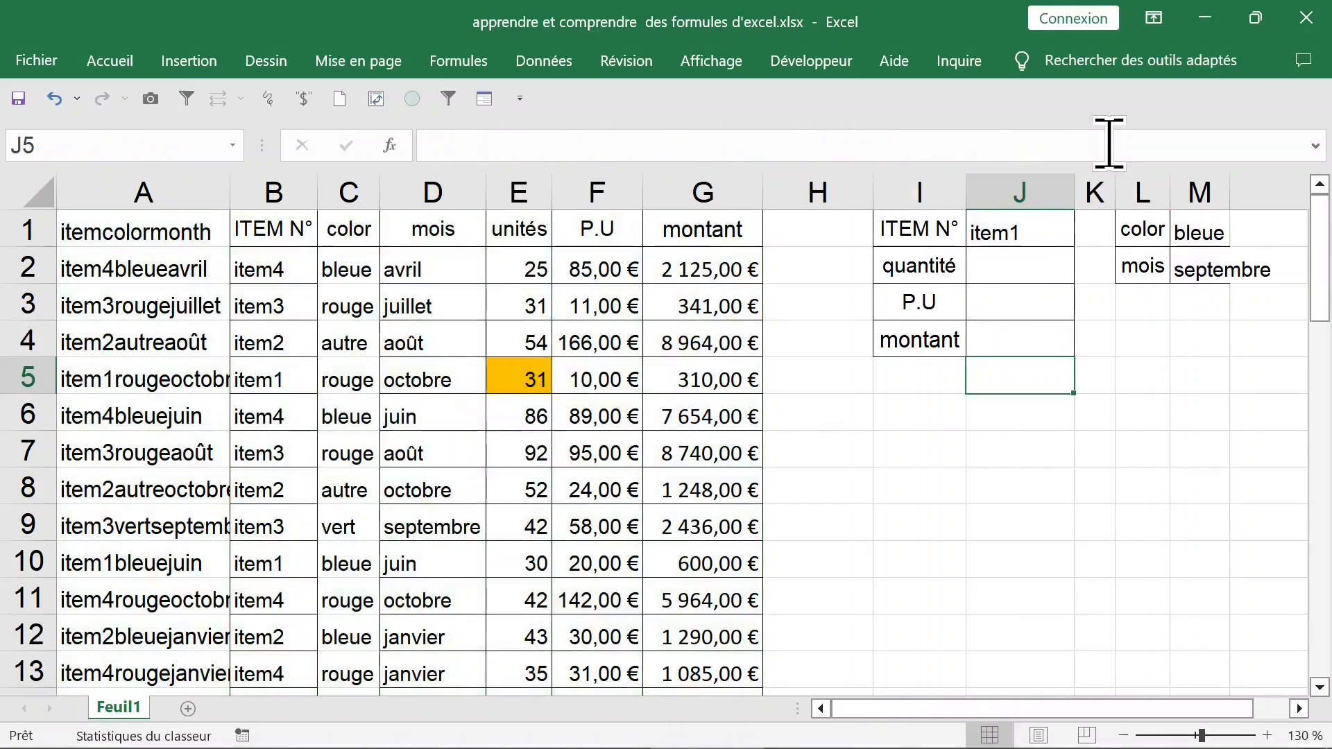
- Set the item criterion in J1 to item7 and check the result cells against the ITEM N° column
left_click(1022, 236)
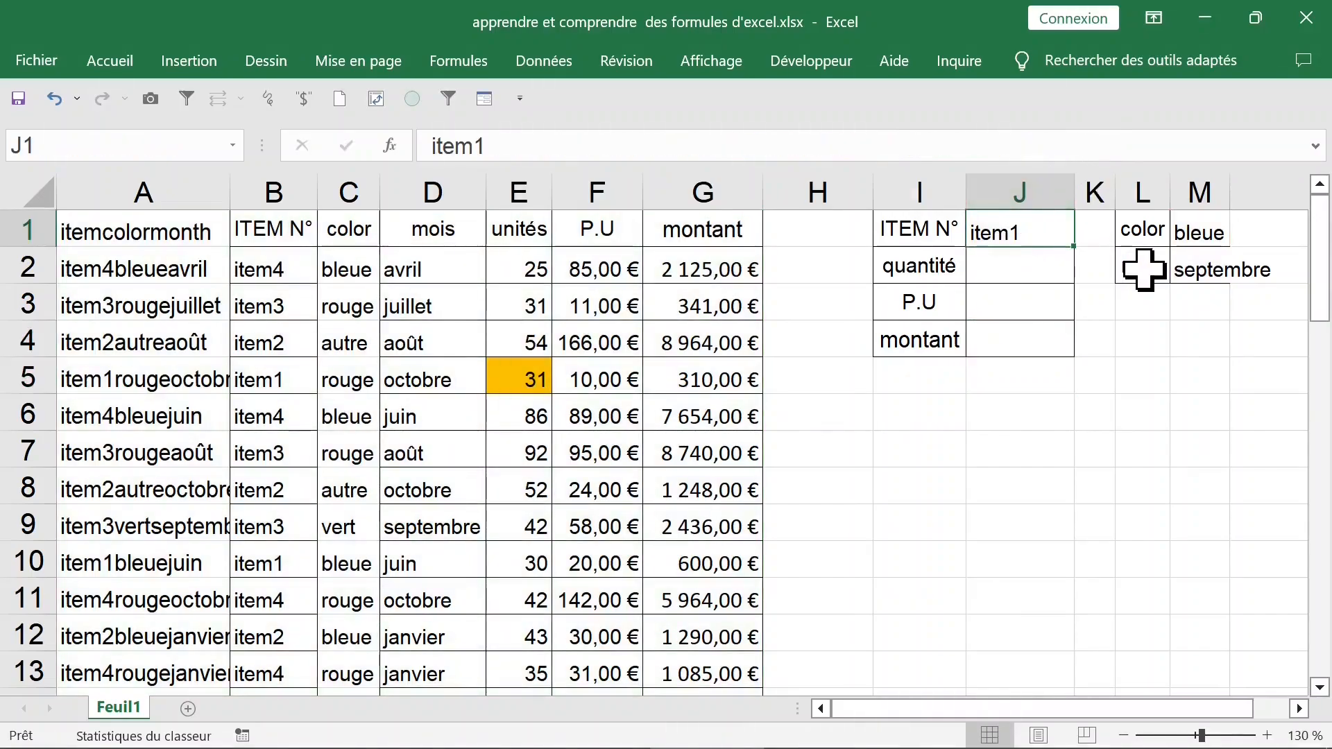
type("item")
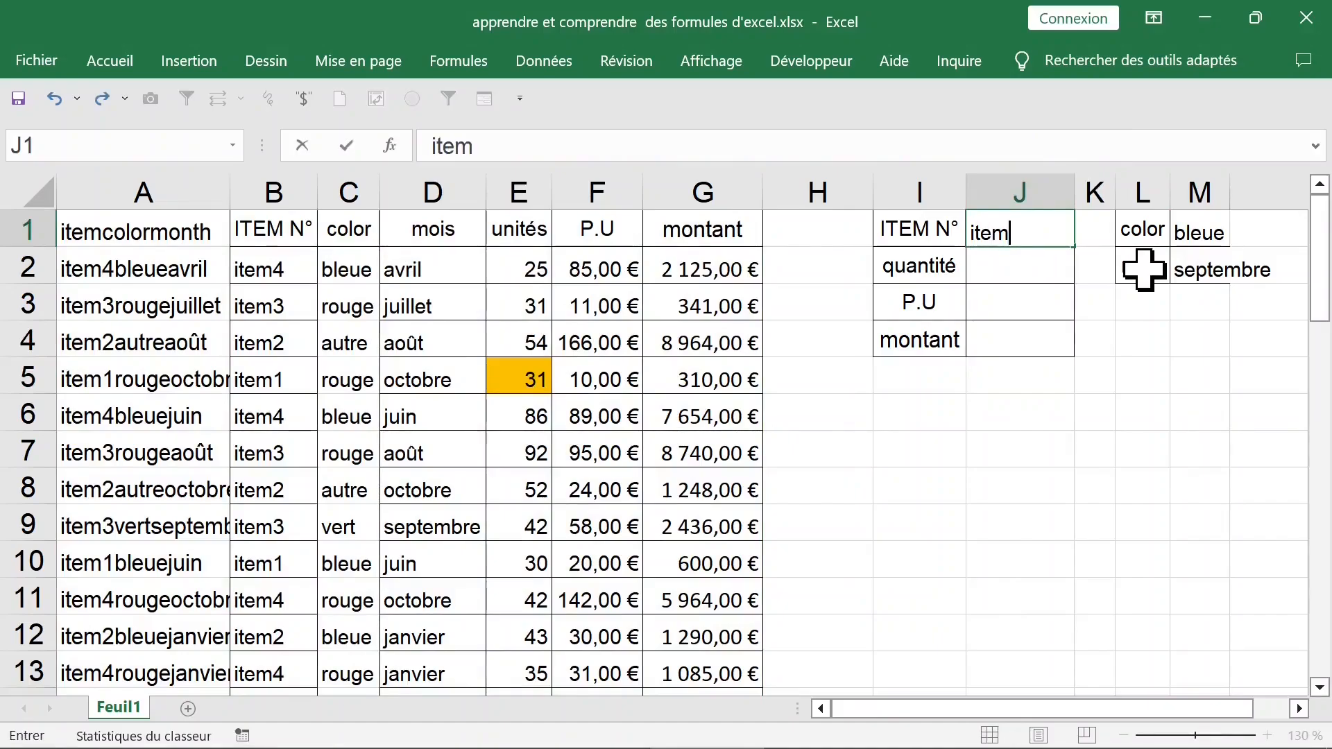
key("Return")
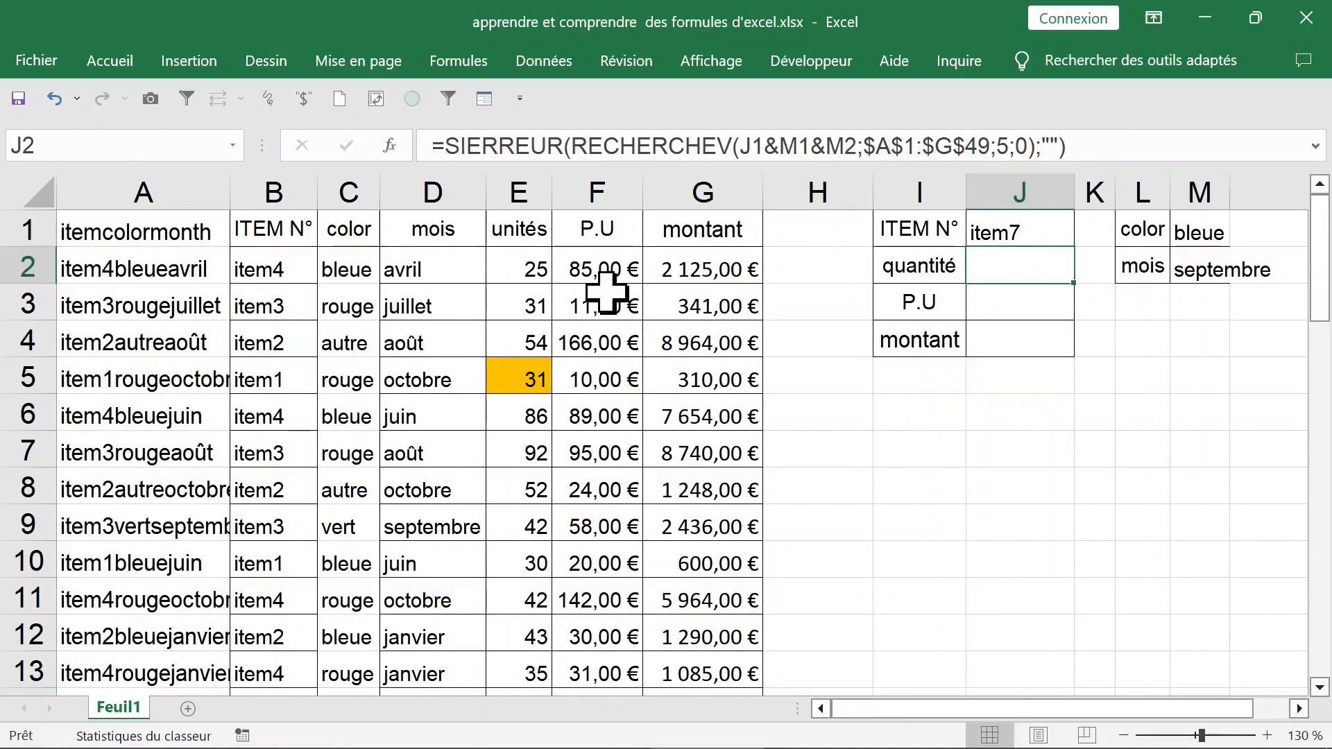
left_click(290, 306)
left_click(280, 187)
left_click(1020, 270)
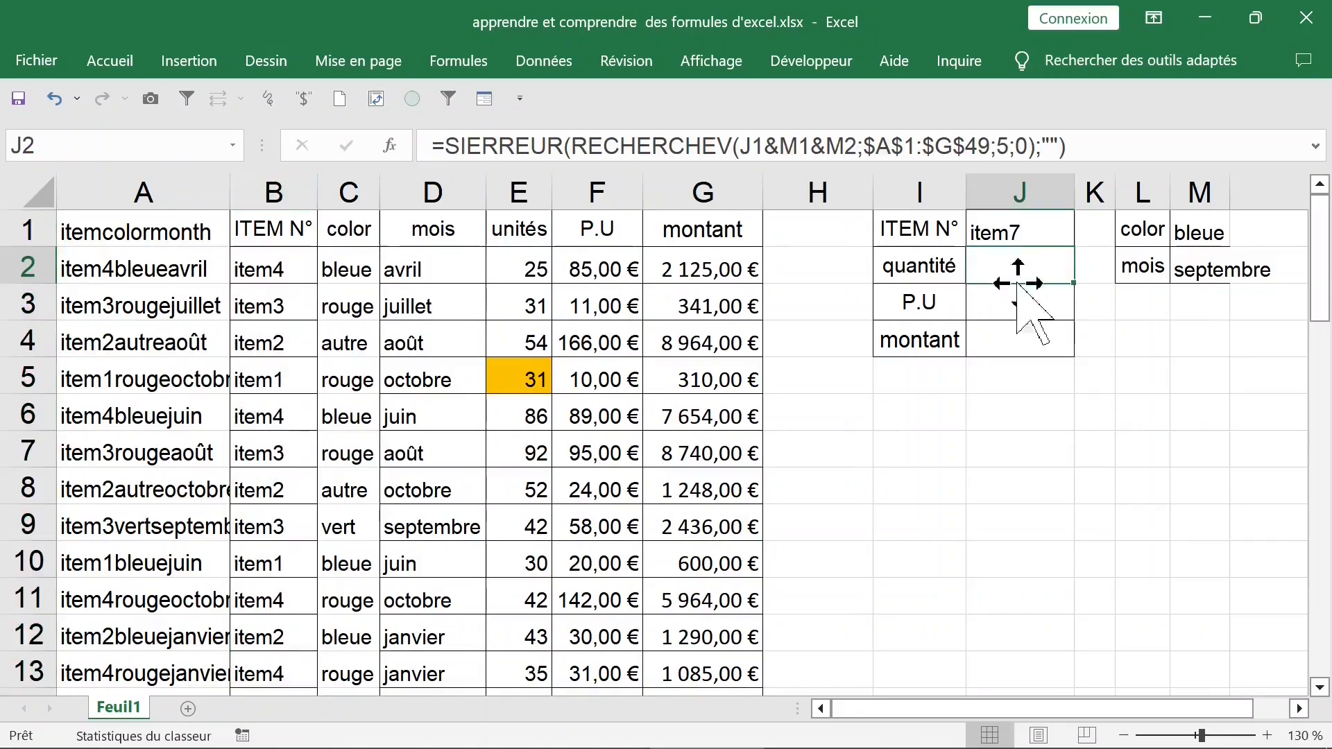
key("Down")
key("Down")
- Change the item criterion in J1 to item4 and the mois criterion in M2 to avril
left_click(1026, 239)
key("F2")
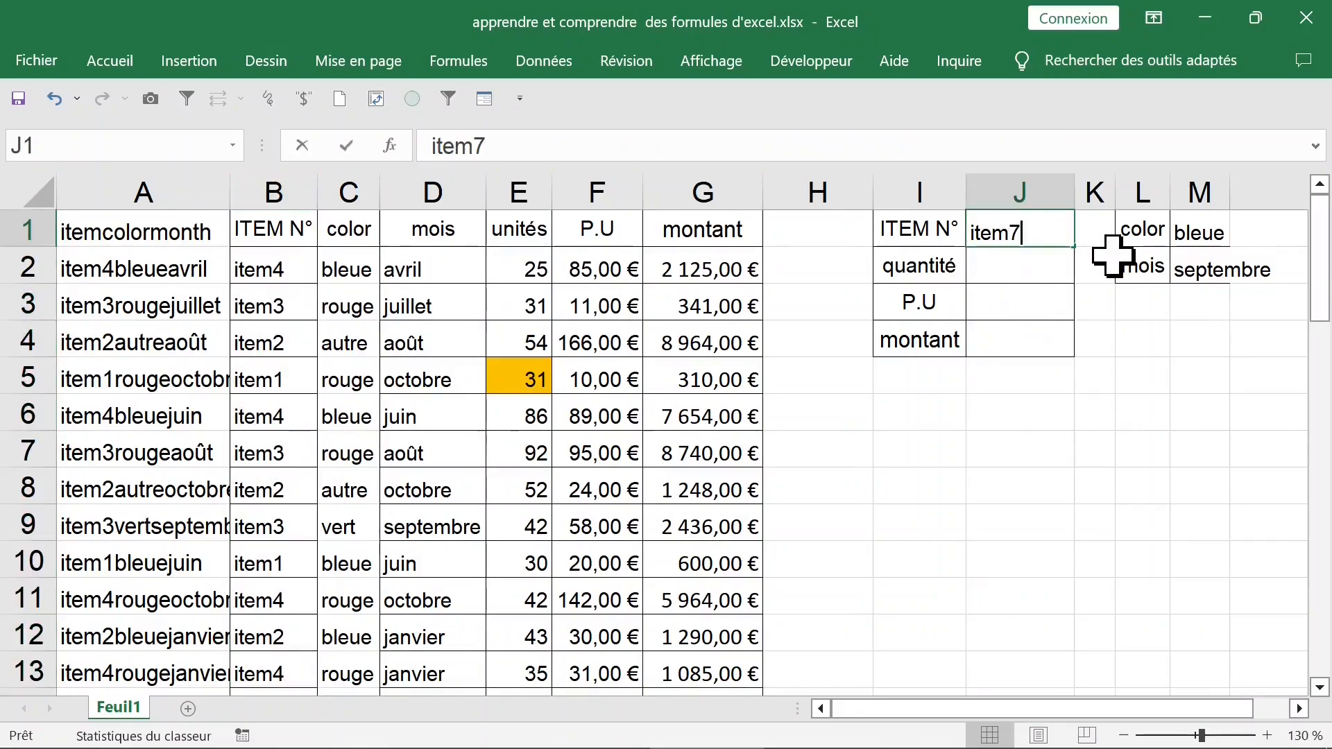
key("BackSpace")
key("BackSpace")
key("BackSpace")
key("BackSpace")
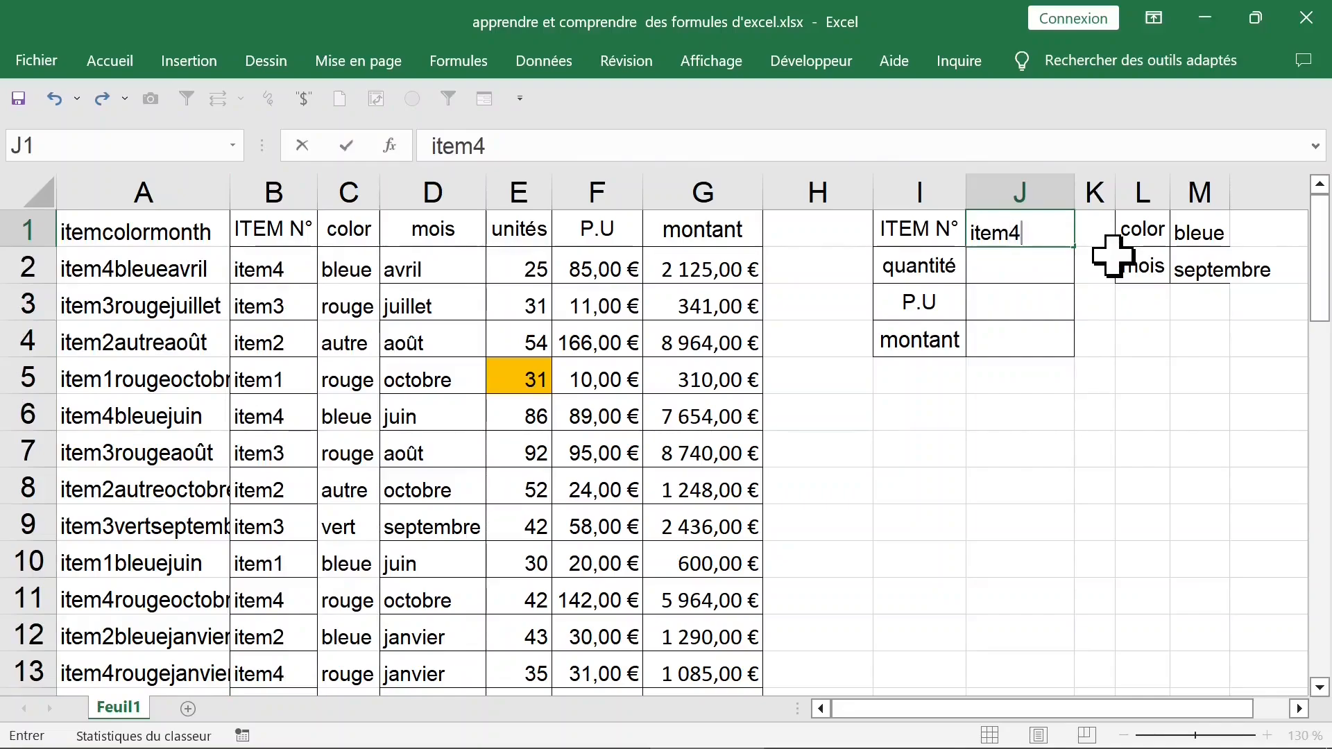
left_click(1208, 232)
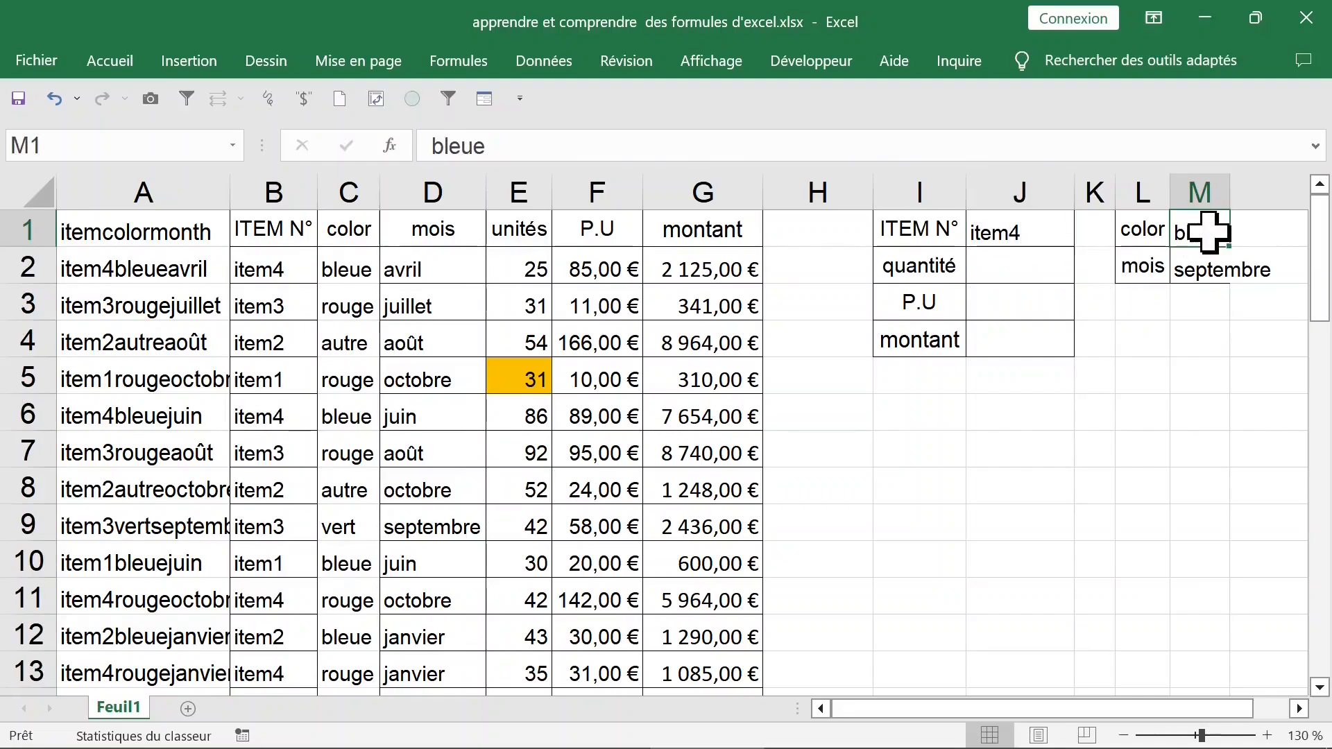
left_click(1215, 274)
type("avr")
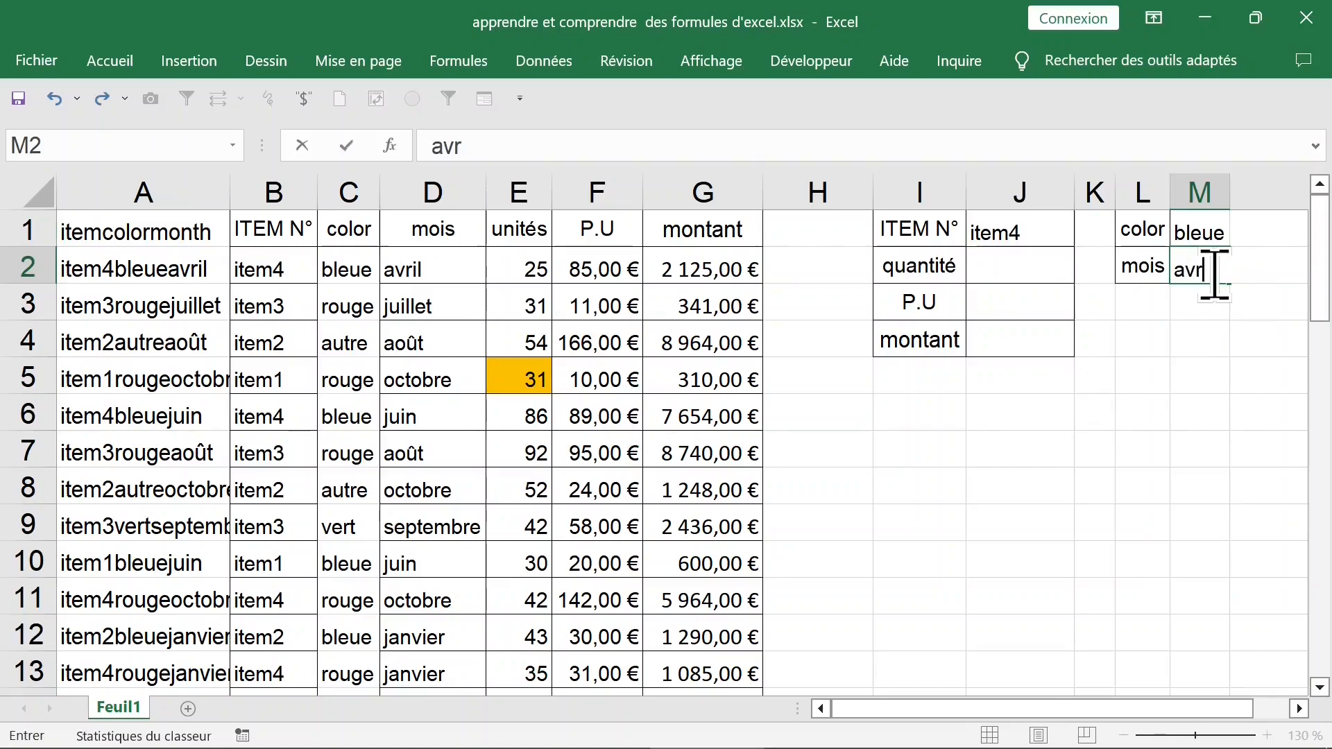
type("il")
key("Return")
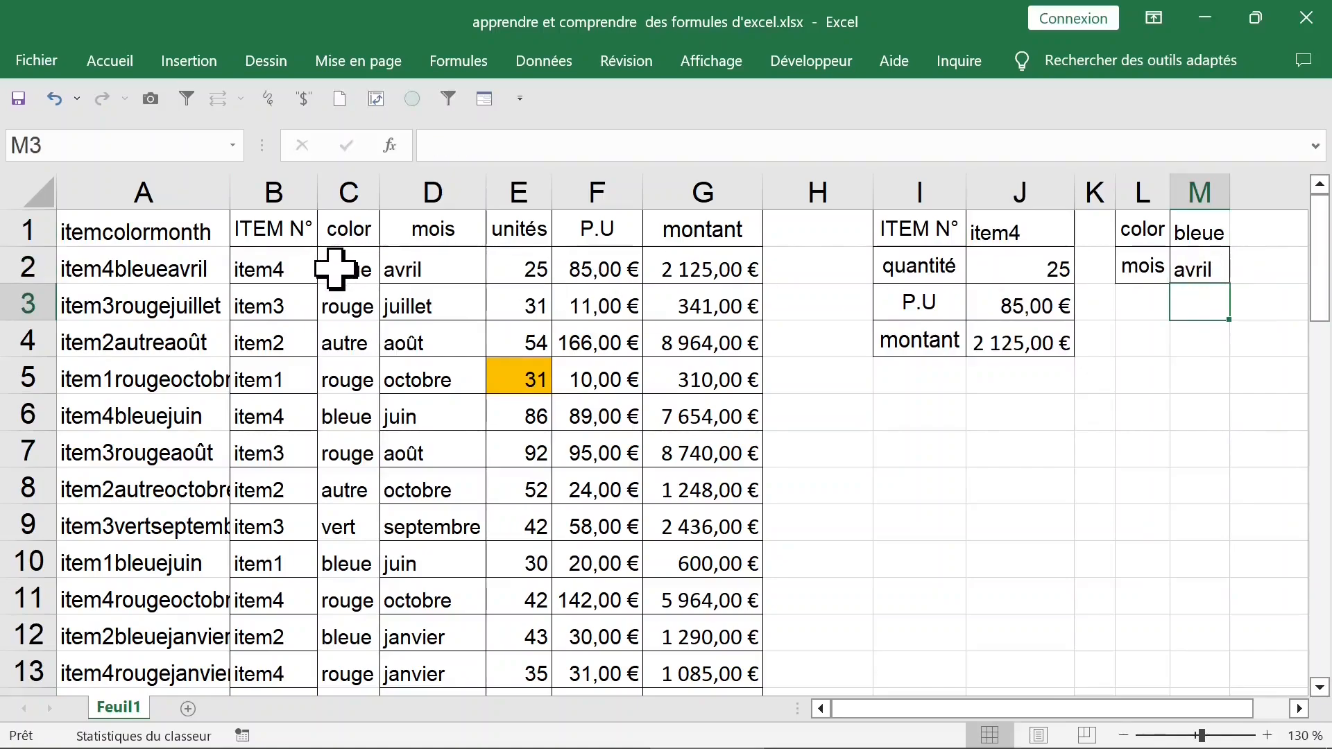
- Compare the unités, P.U and montant values in row 2 of the table with the lookup results
left_click(514, 268)
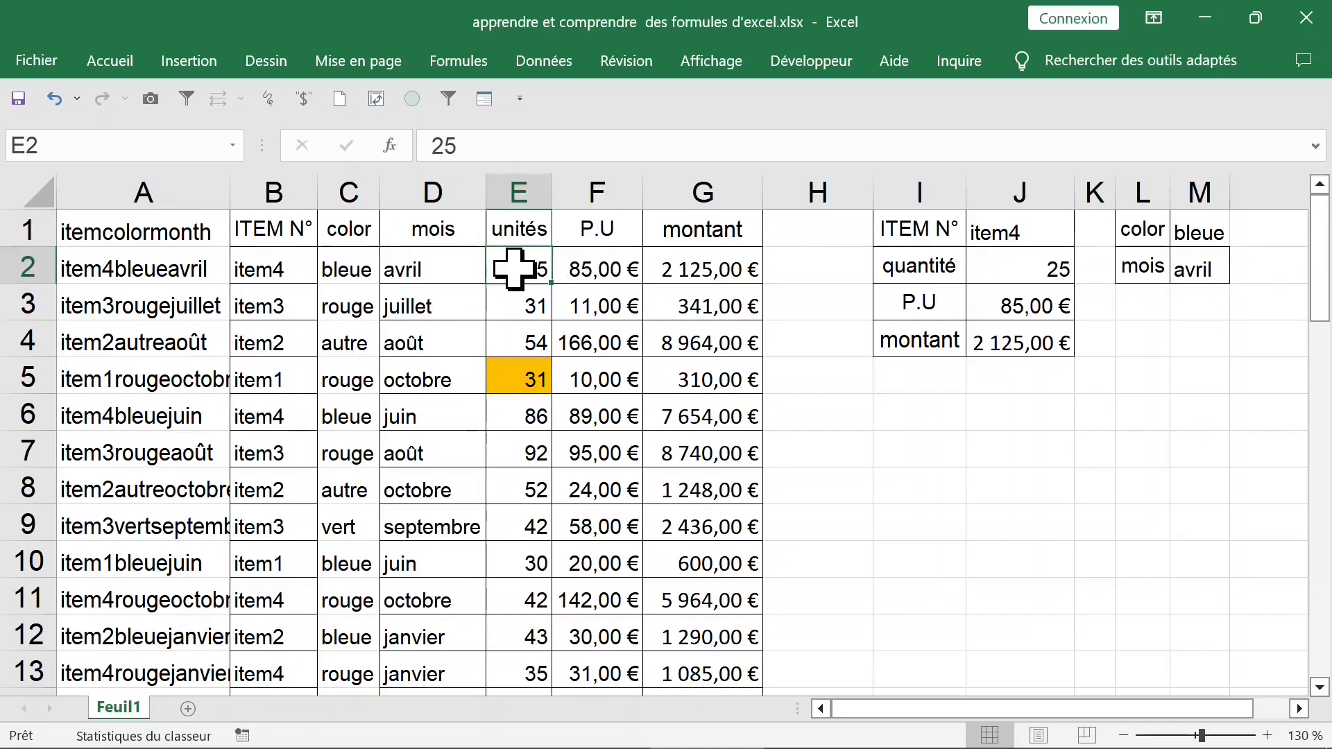
left_click(603, 268)
left_click(697, 269)
left_click(1013, 339)
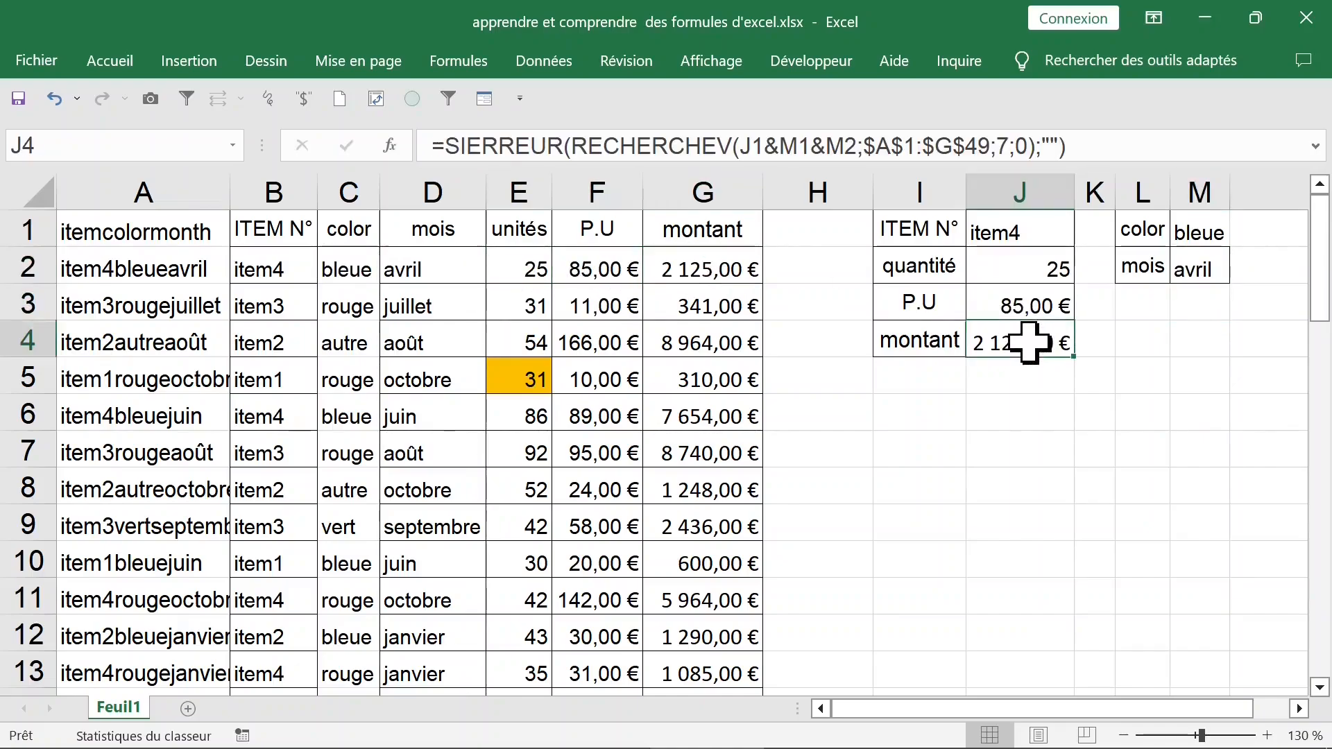
left_click(1011, 402)
left_click(1010, 342)
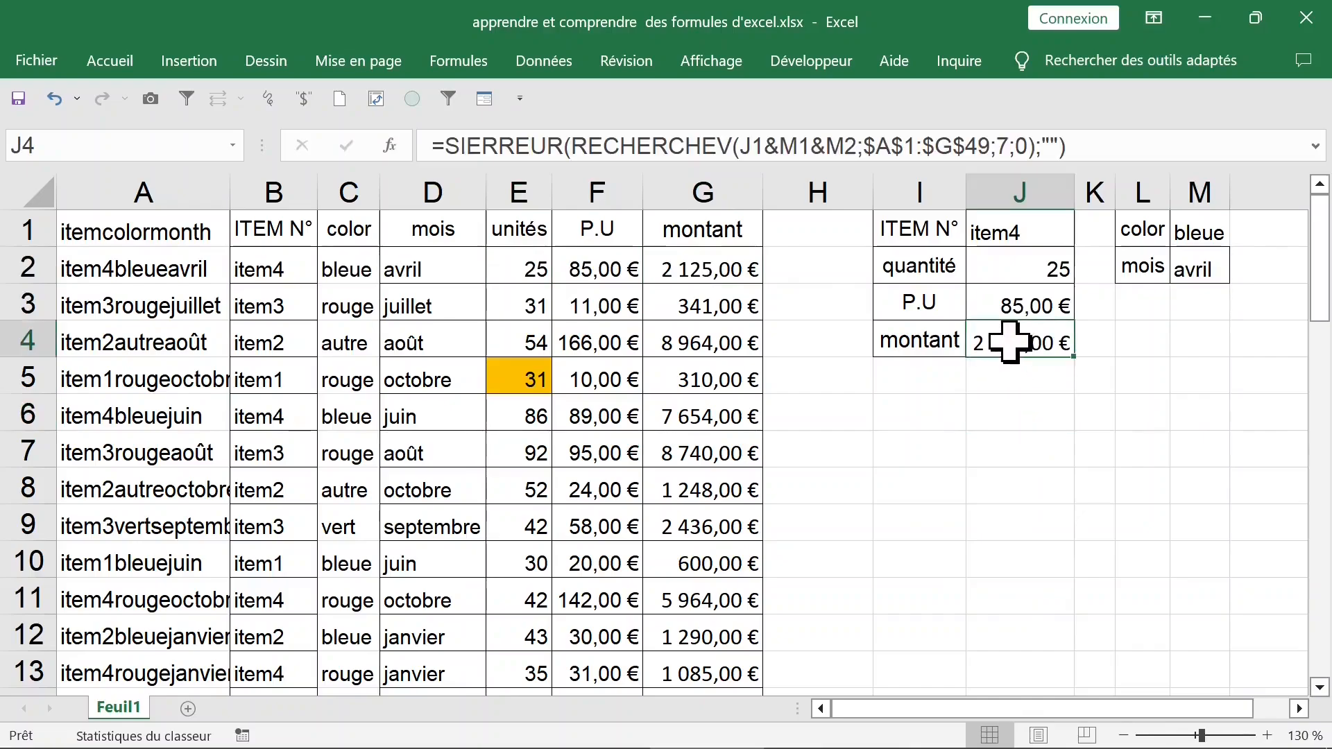
- Enter the check formula =J2*J3 in K4, widen column K to fit it, and narrow the empty column H
left_click(1097, 340)
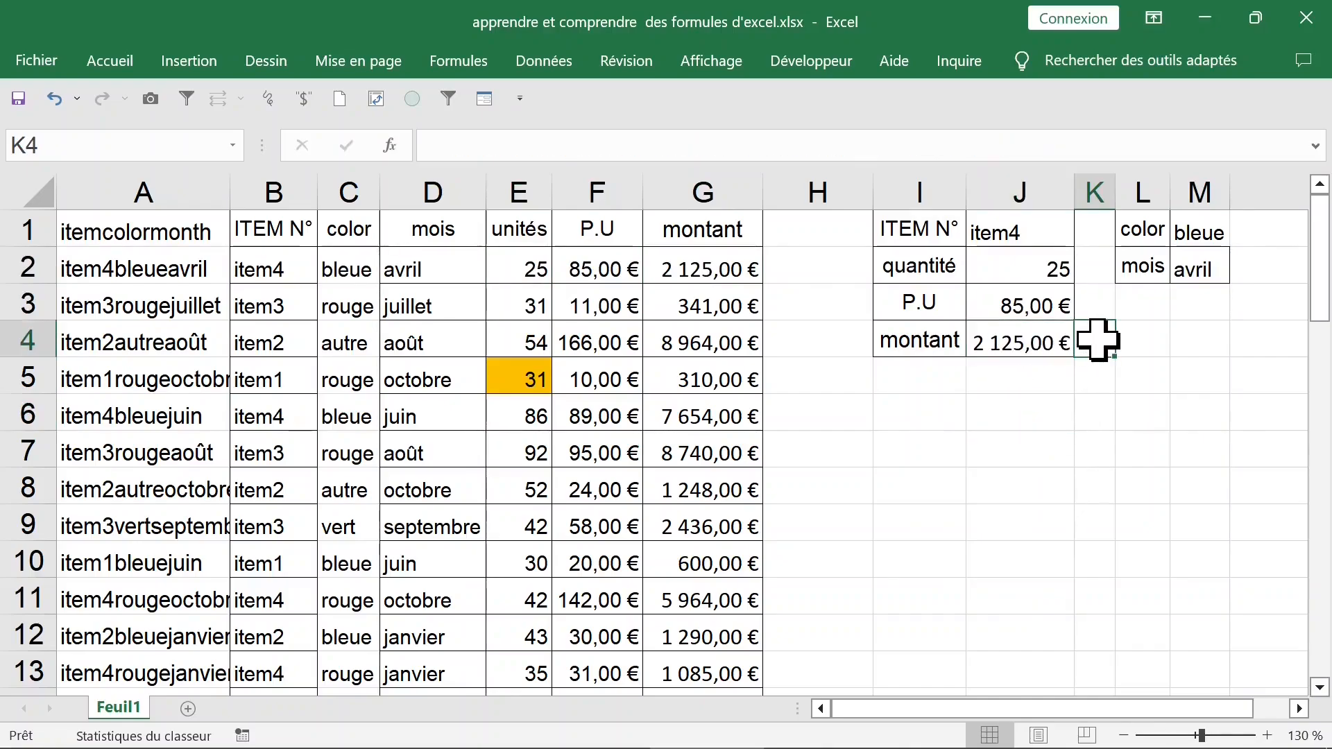
type("=")
left_click(1030, 270)
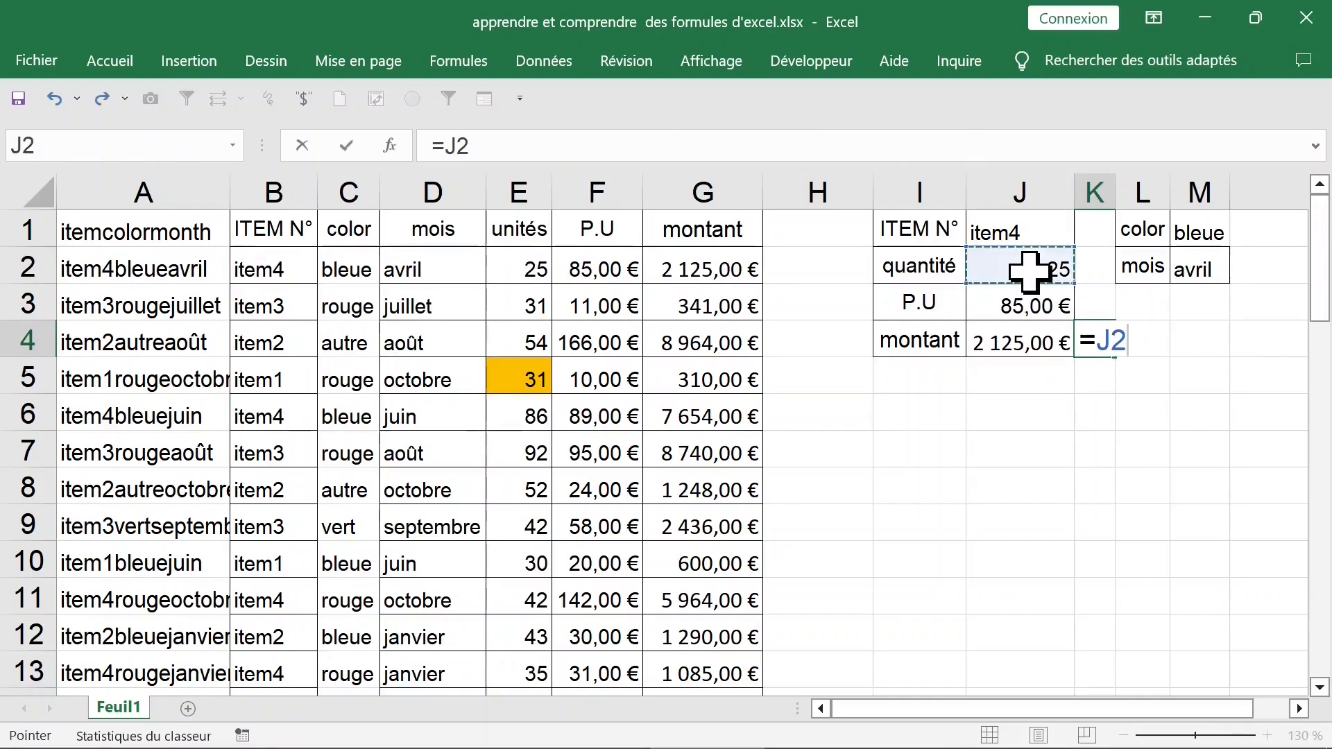
type("*")
left_click(1010, 313)
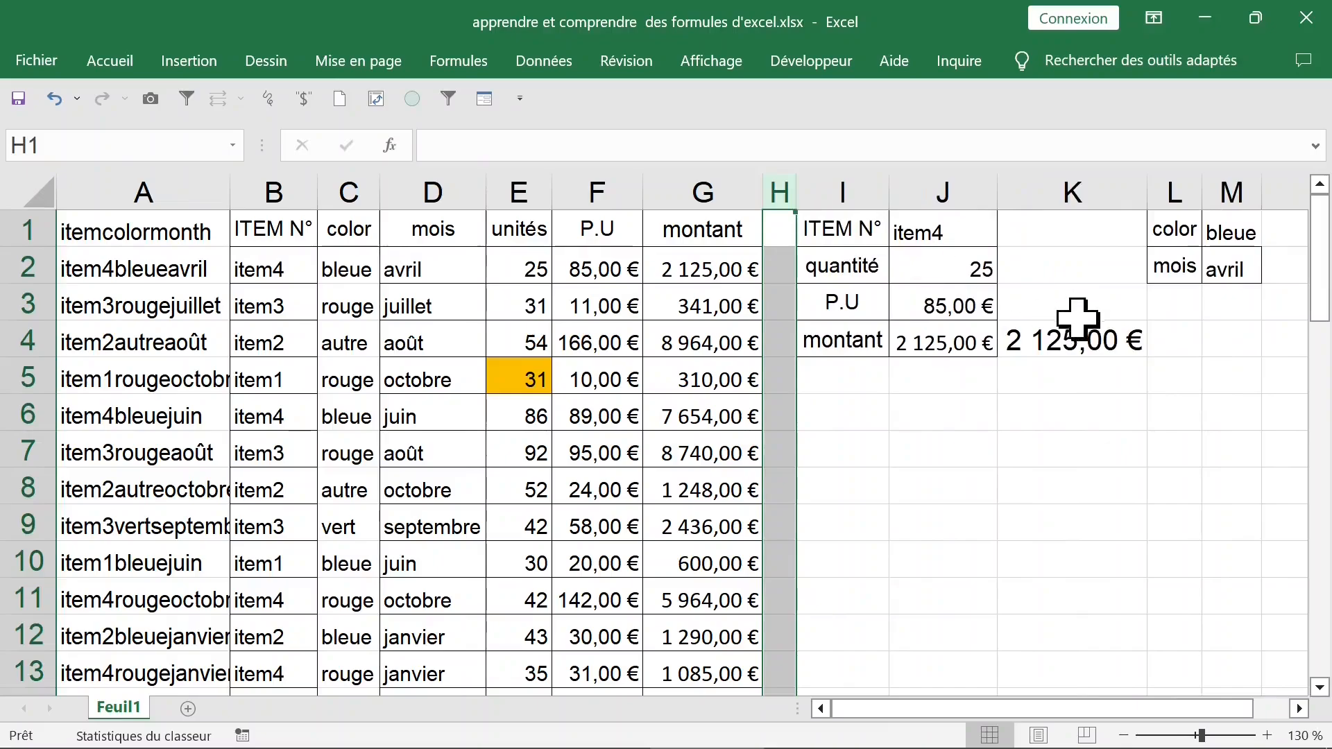
left_click(1020, 336)
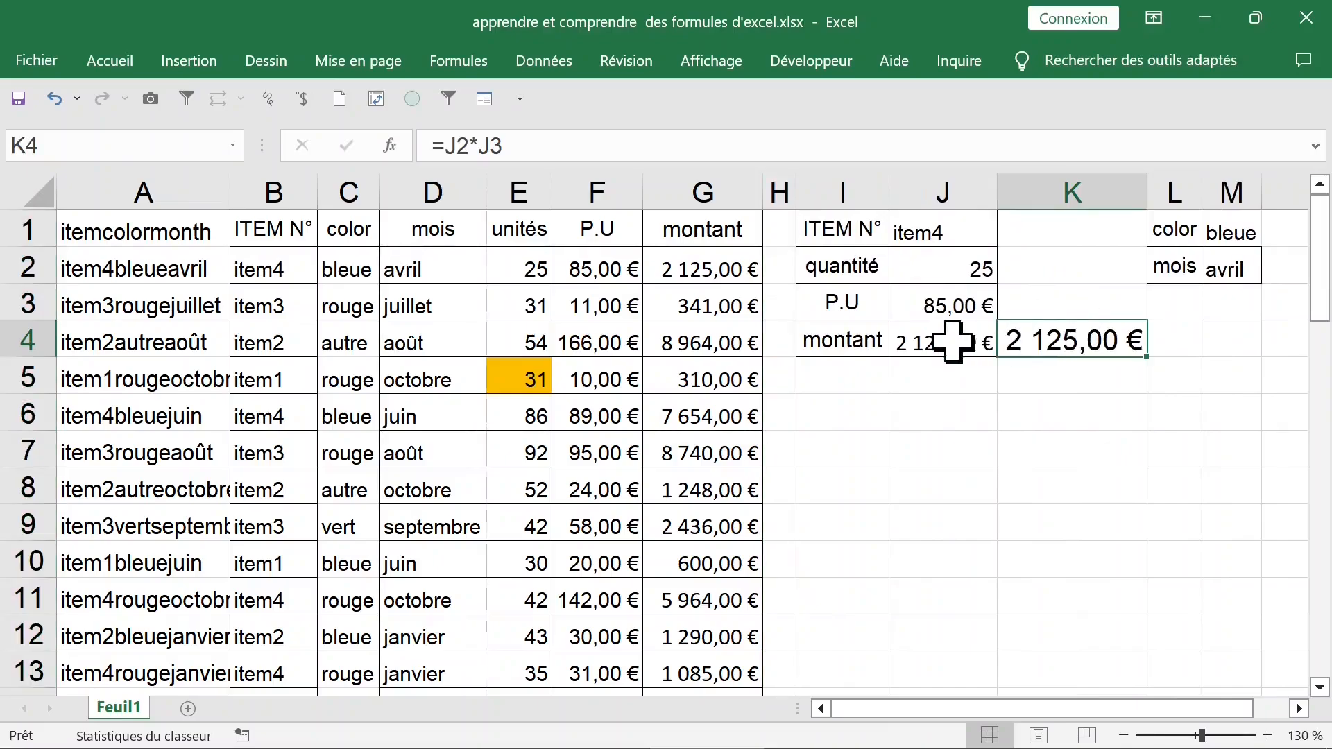